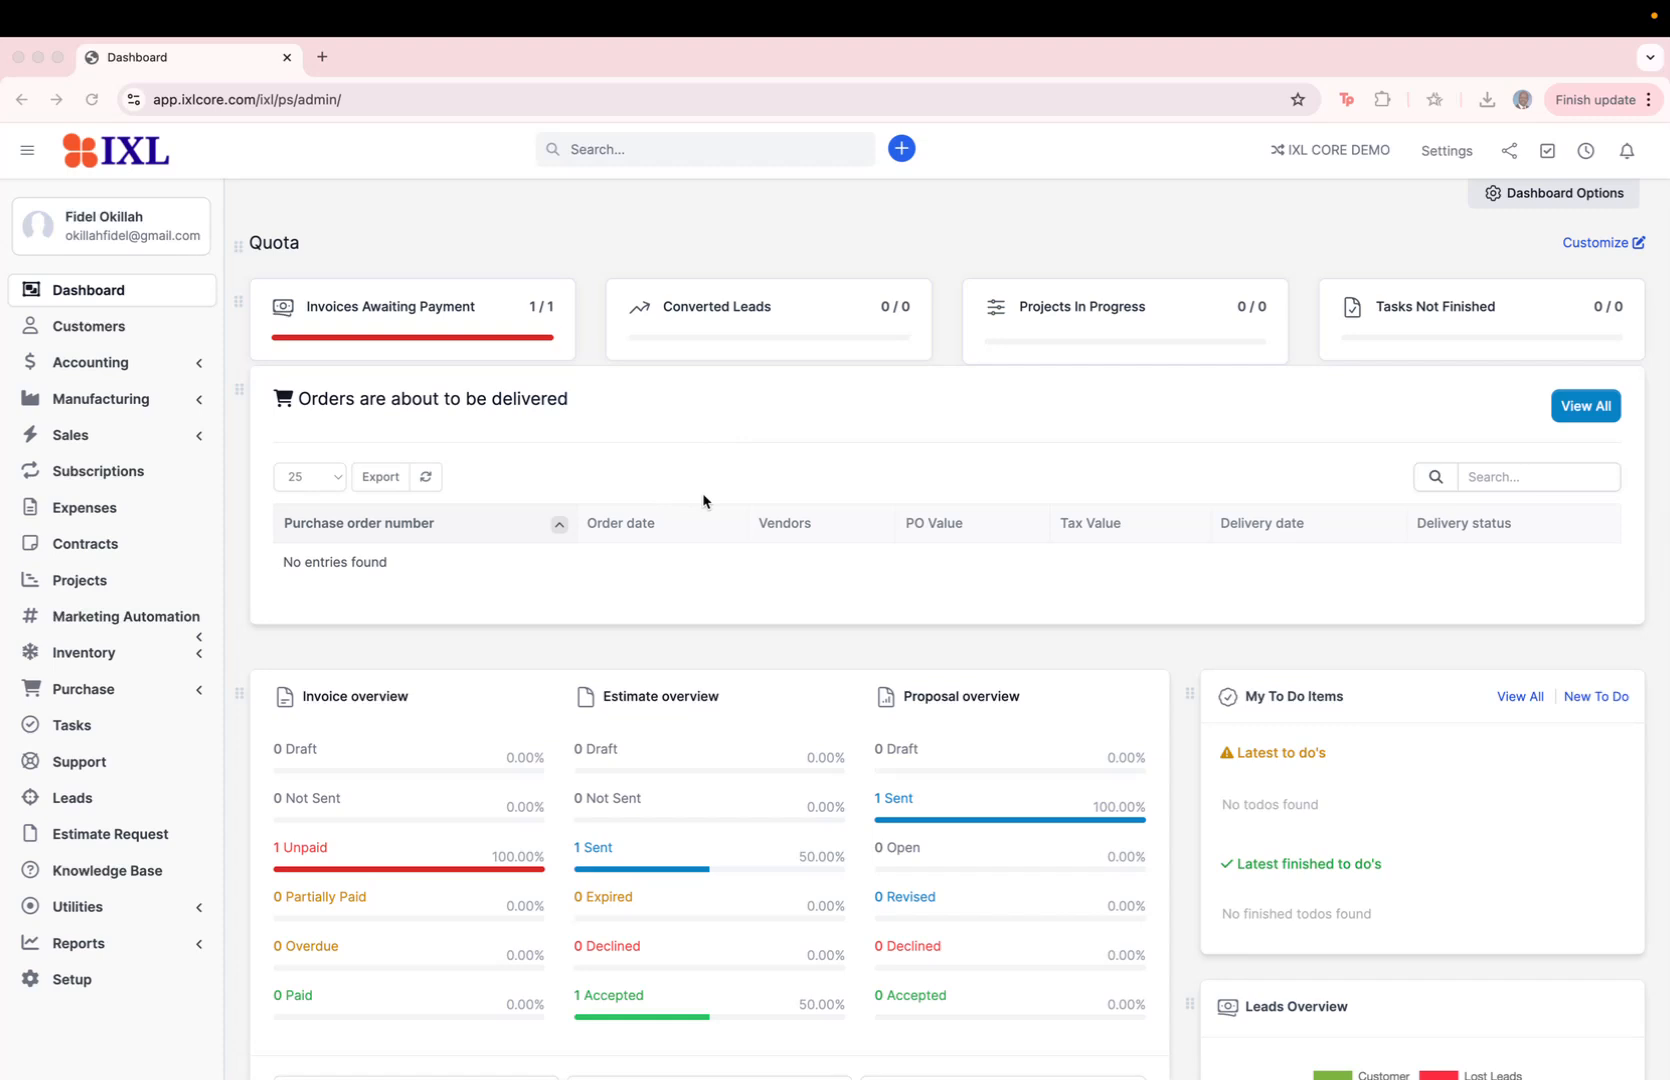
scroll(717, 612, "down", 3)
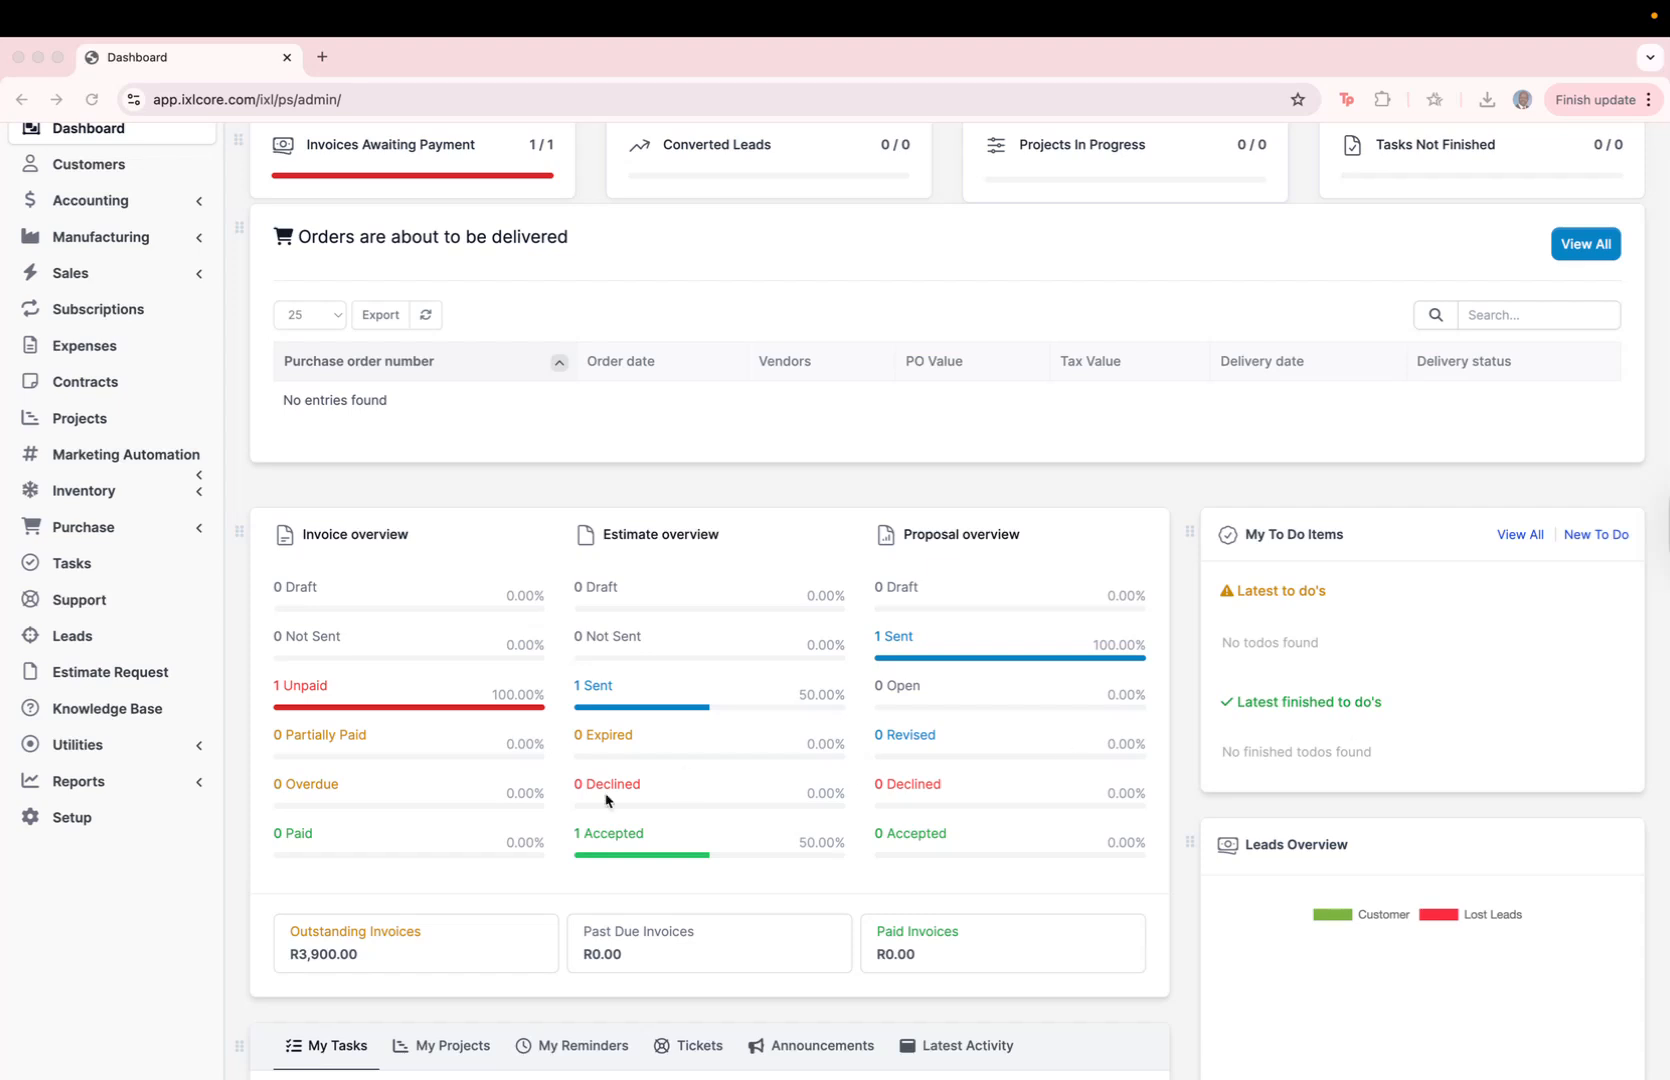
scroll(268, 467, "up", 2)
scroll(268, 467, "up", 2)
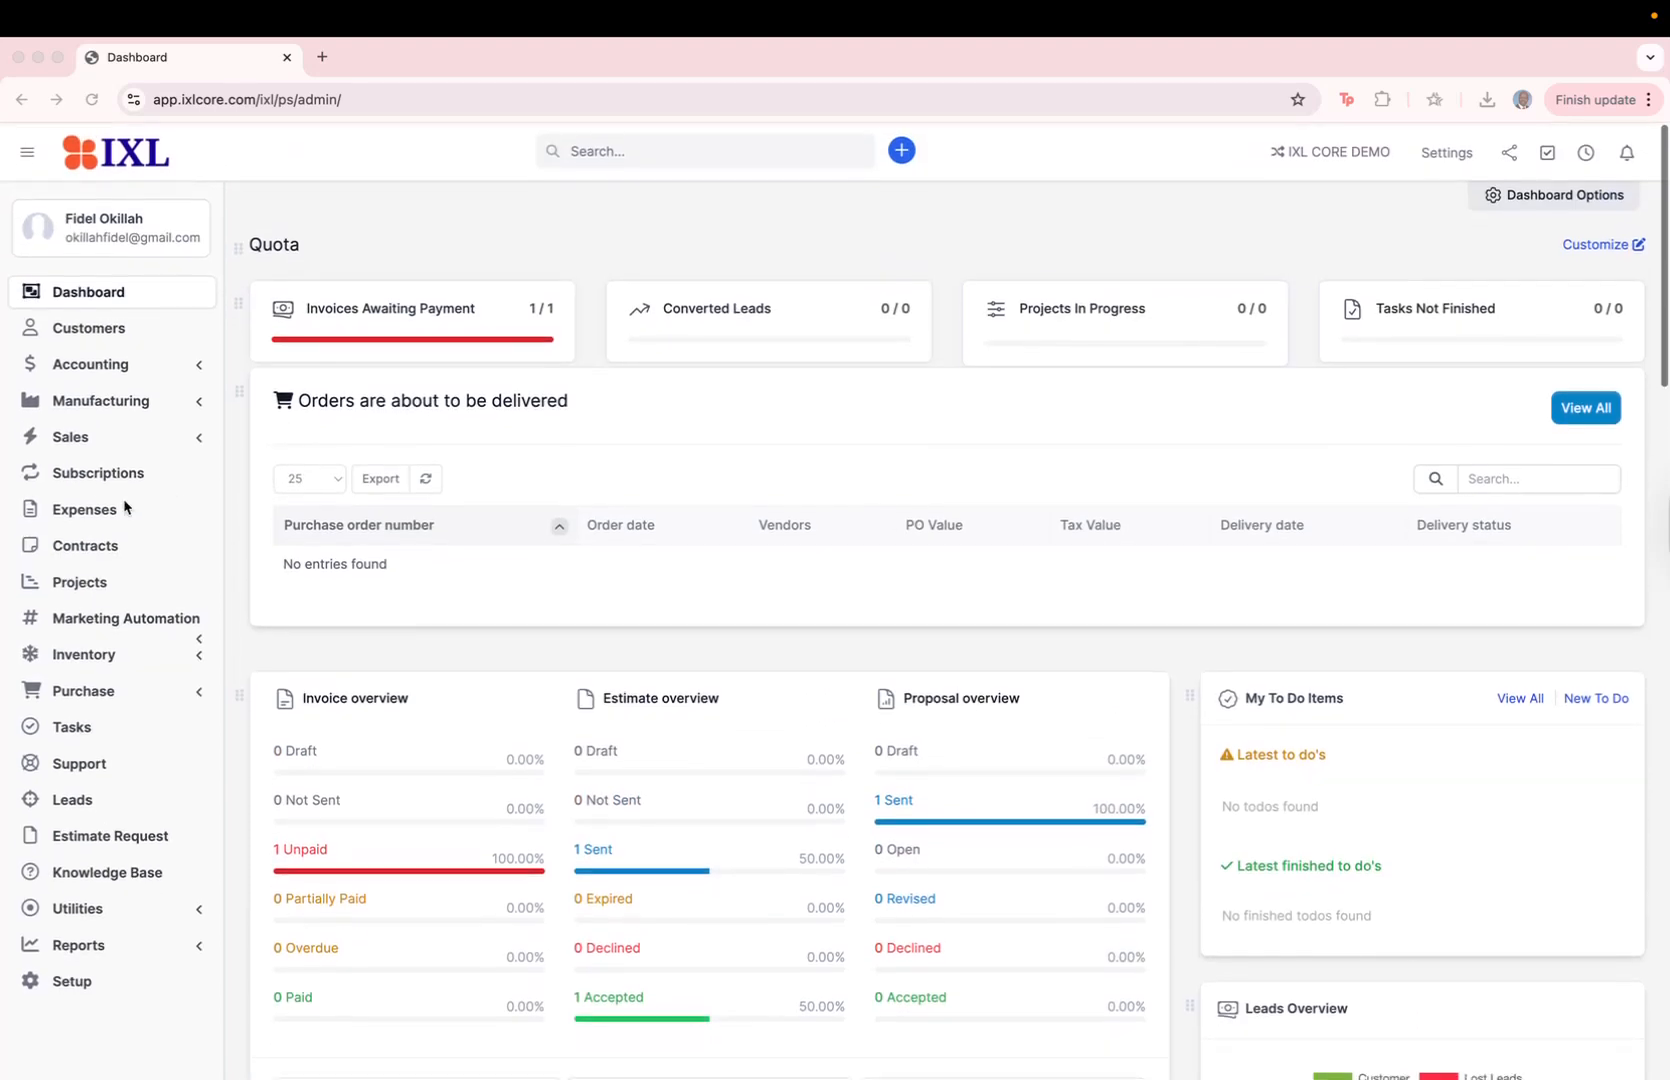
Step: Start a new sales invoice with Mali Pty Limited as the customer
left_click(160, 446)
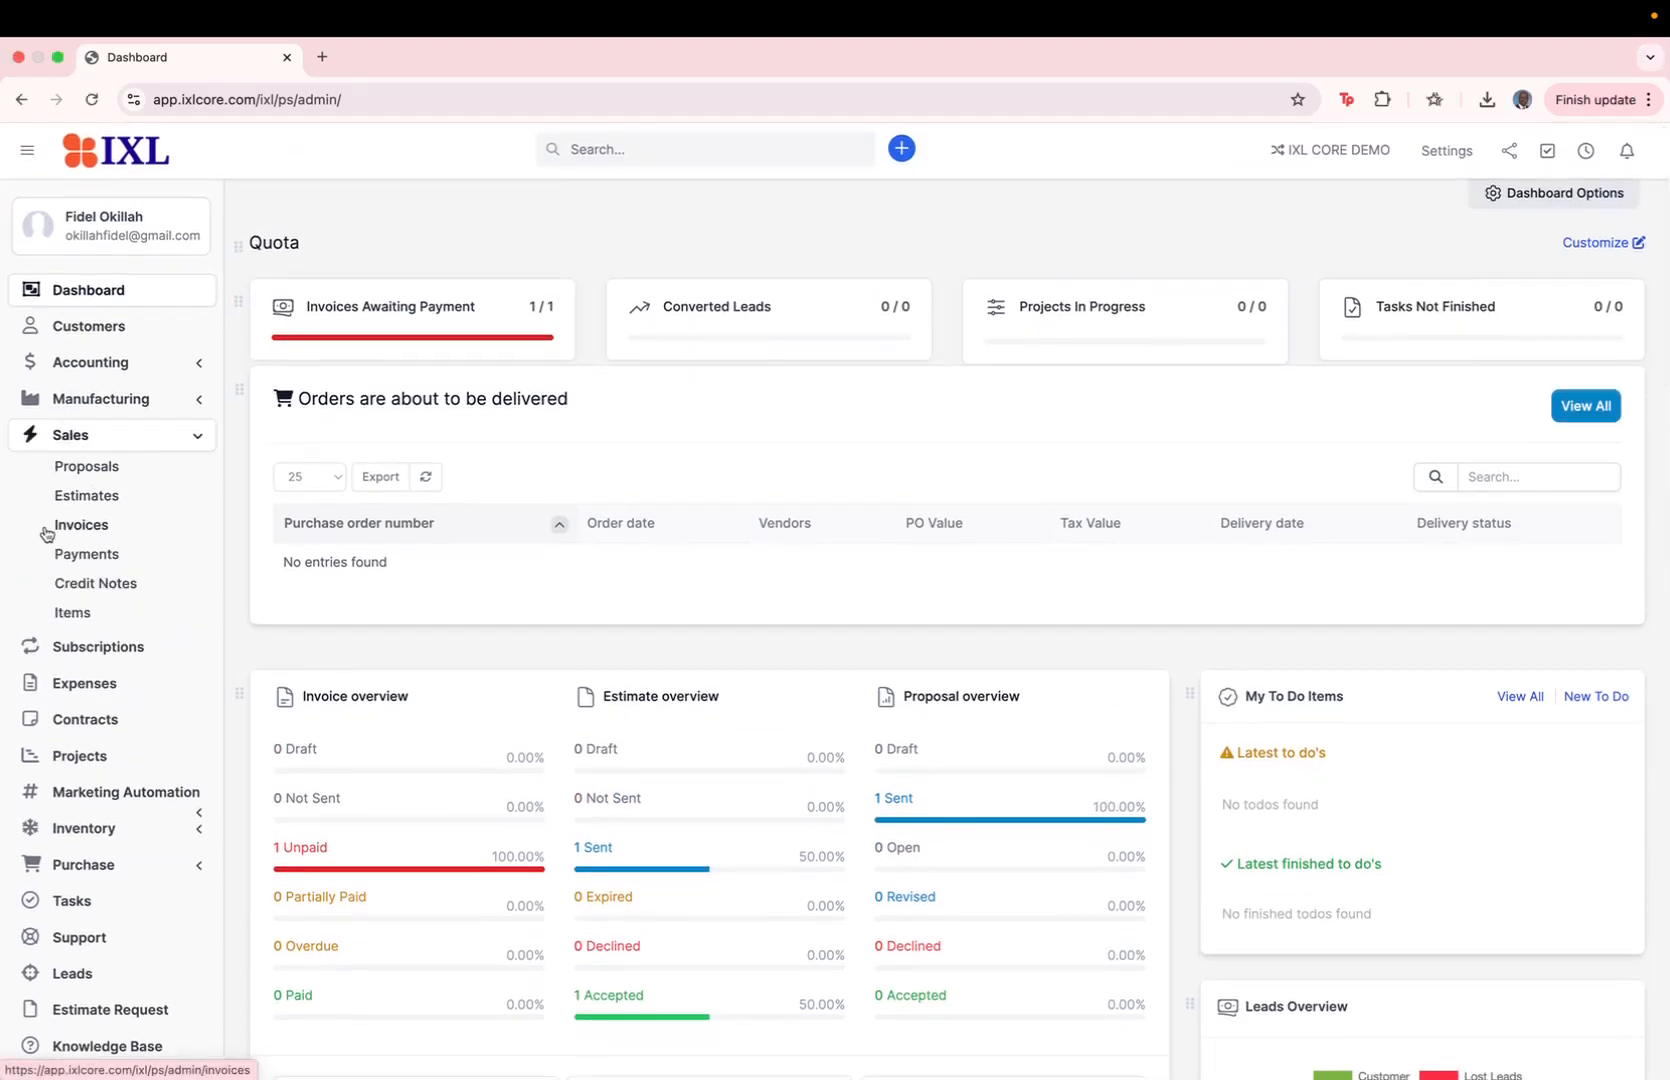
left_click(86, 527)
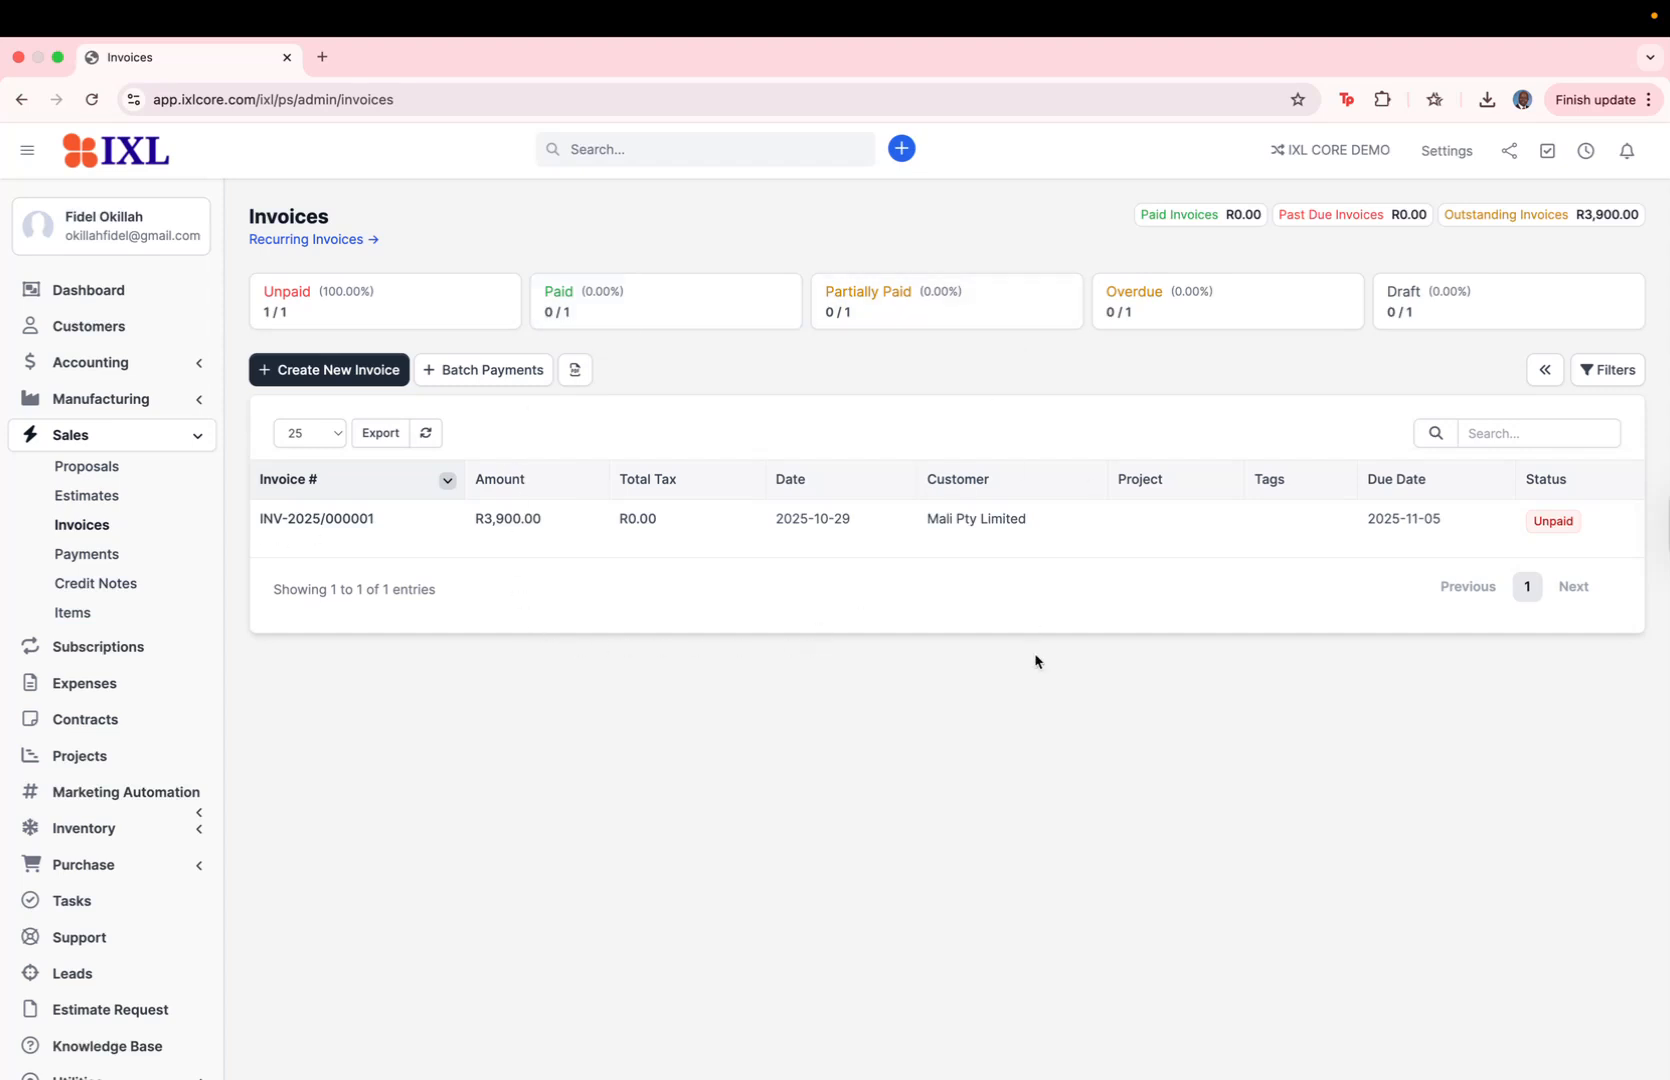
left_click(347, 372)
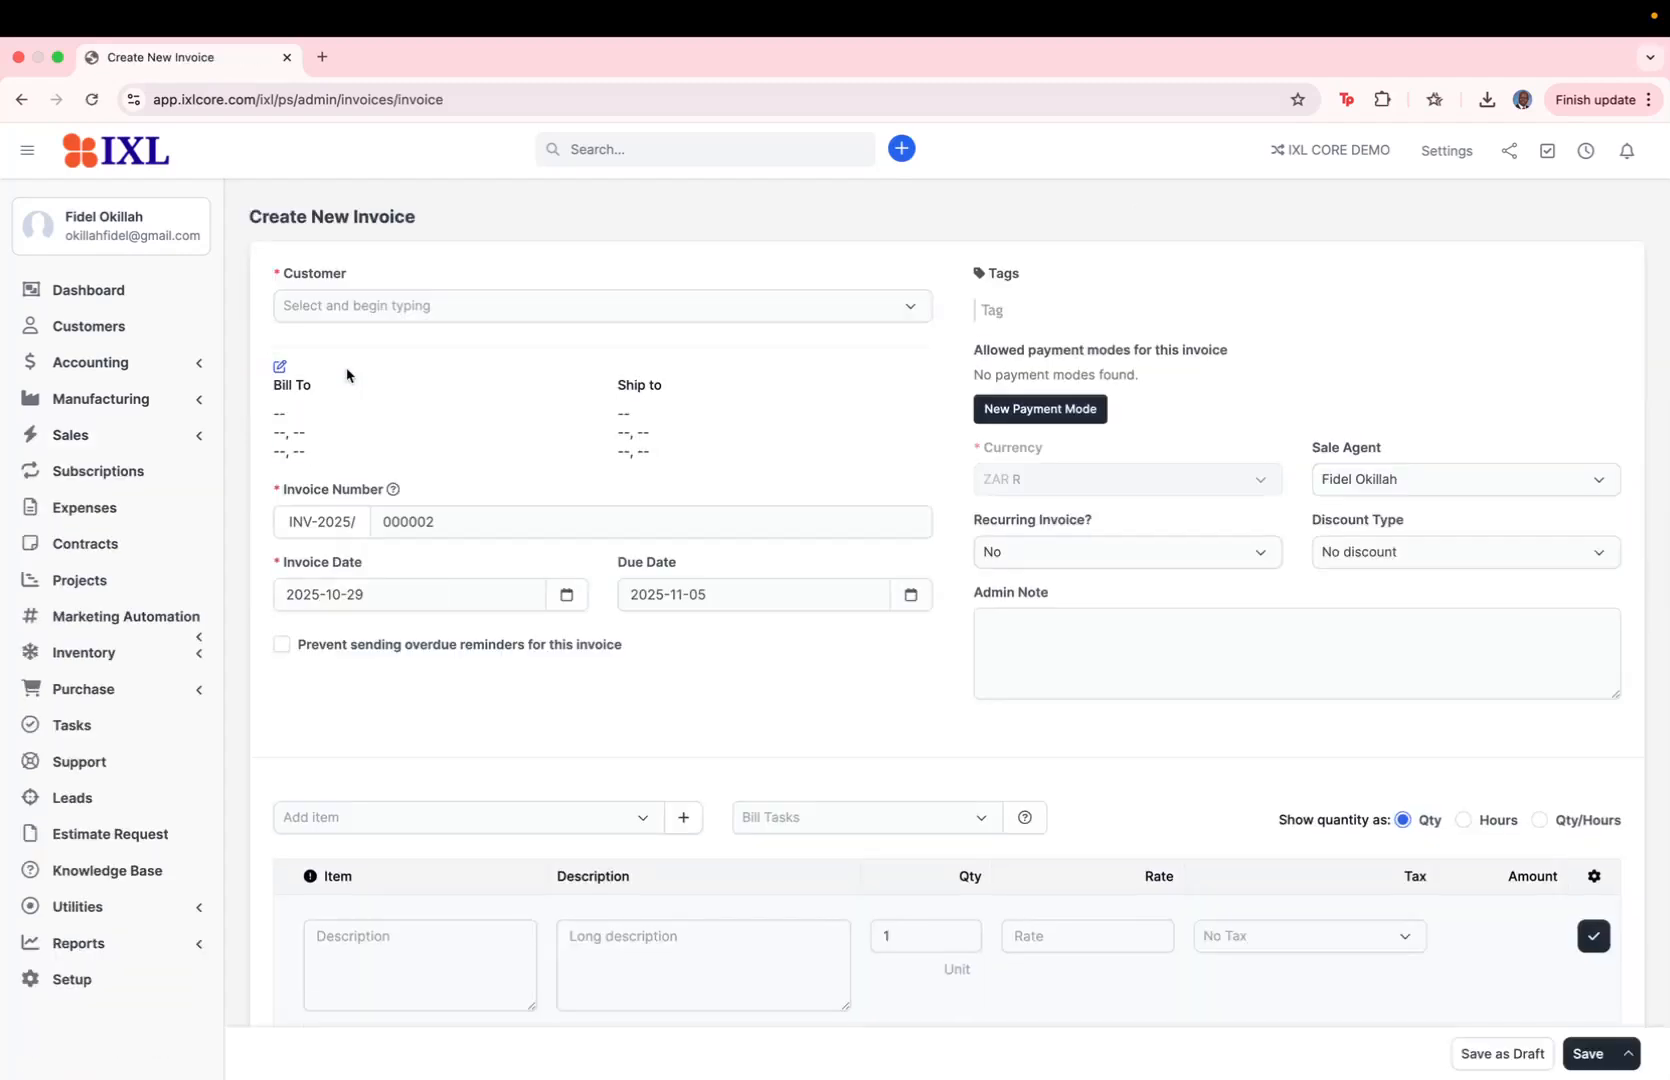
left_click(418, 318)
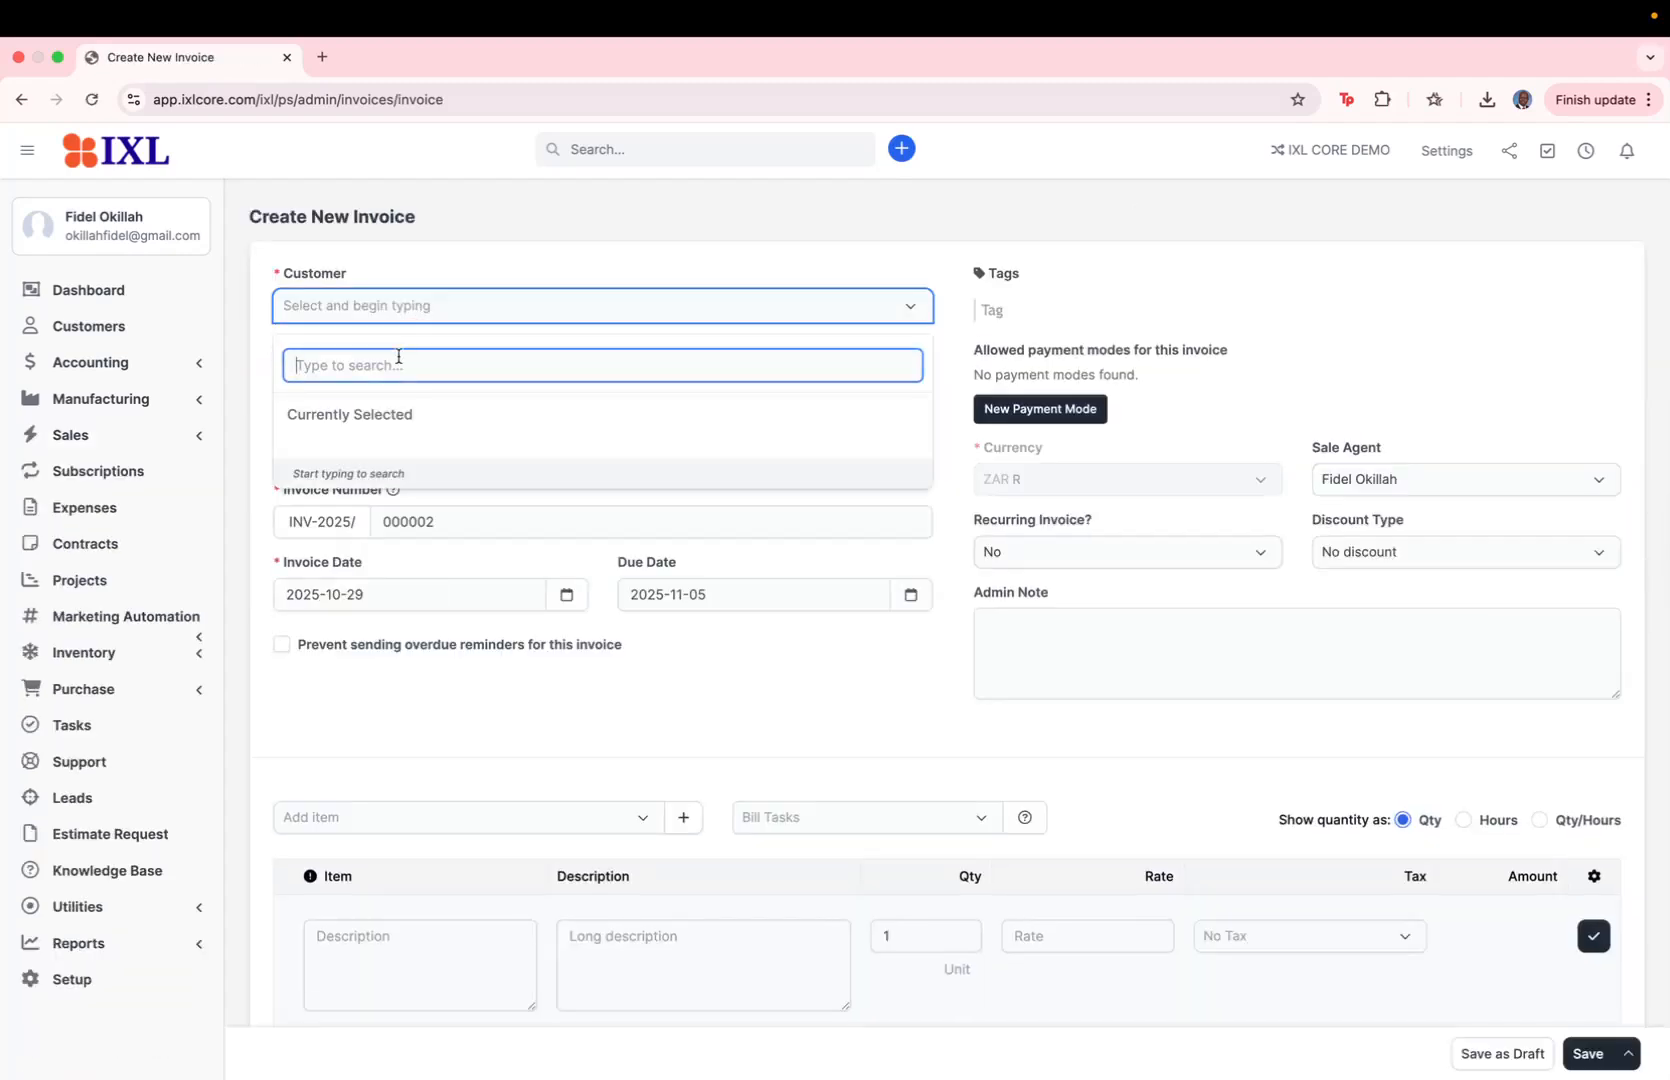
type("mal")
left_click(358, 428)
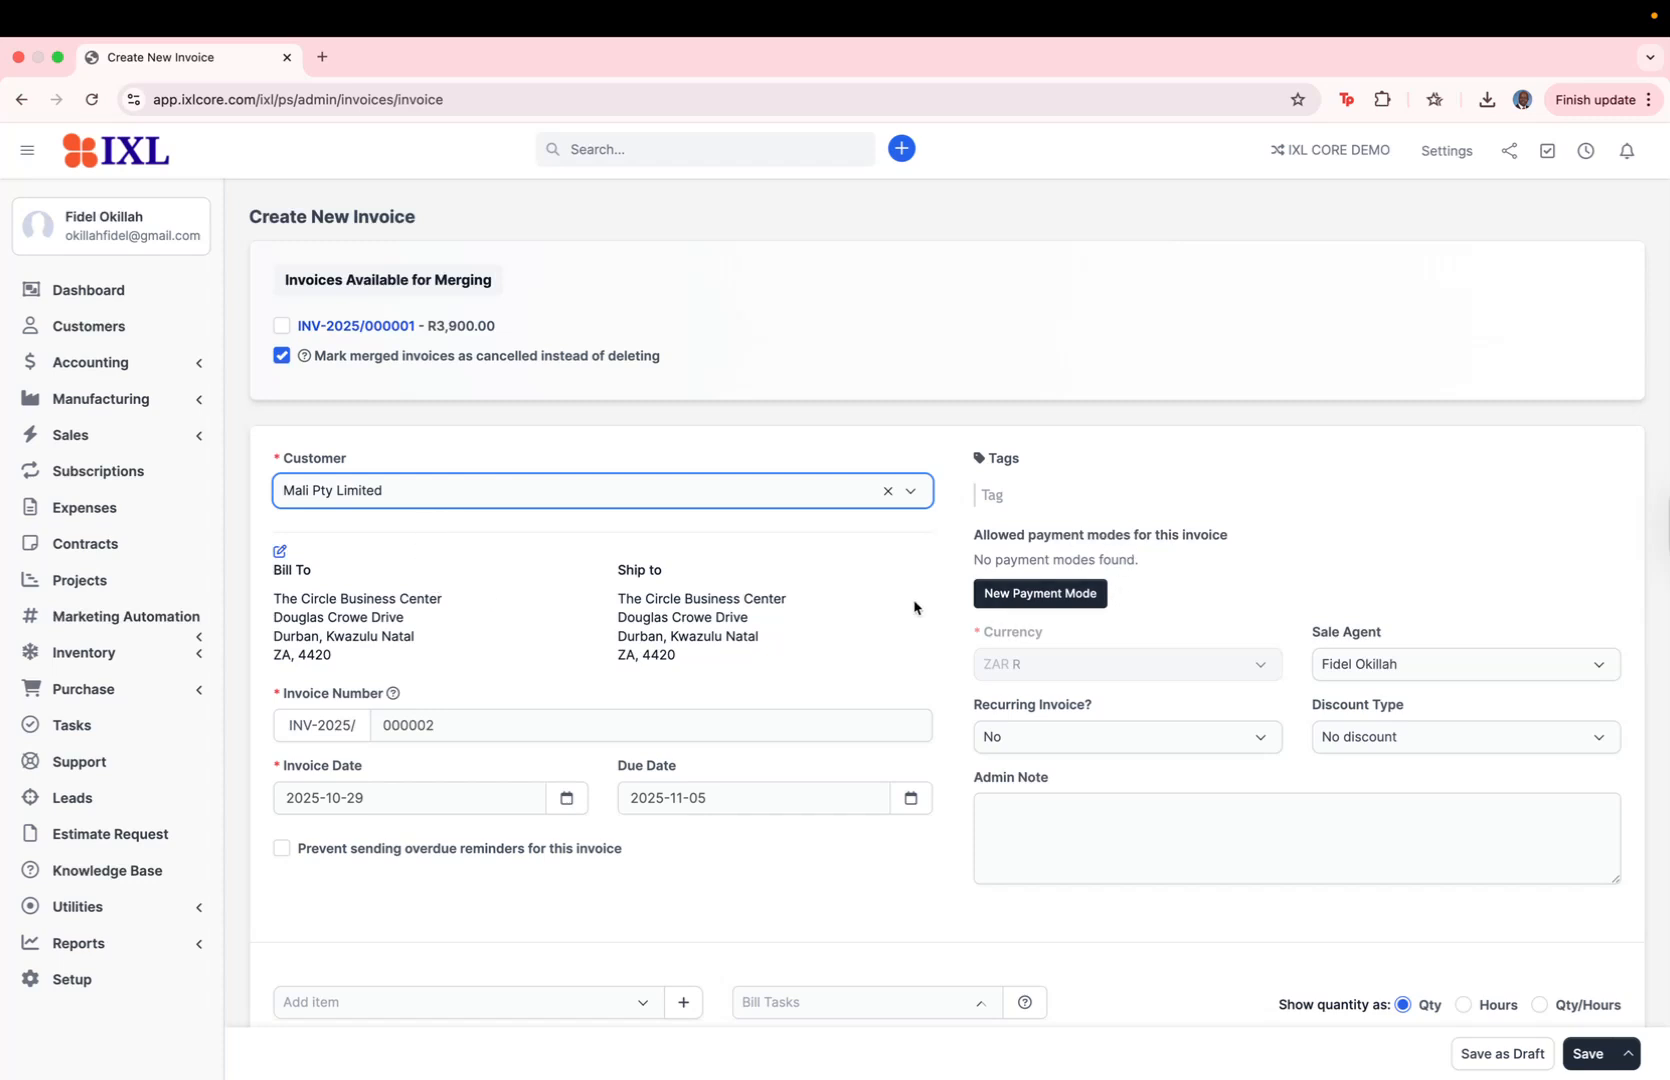
scroll(914, 607, "down", 3)
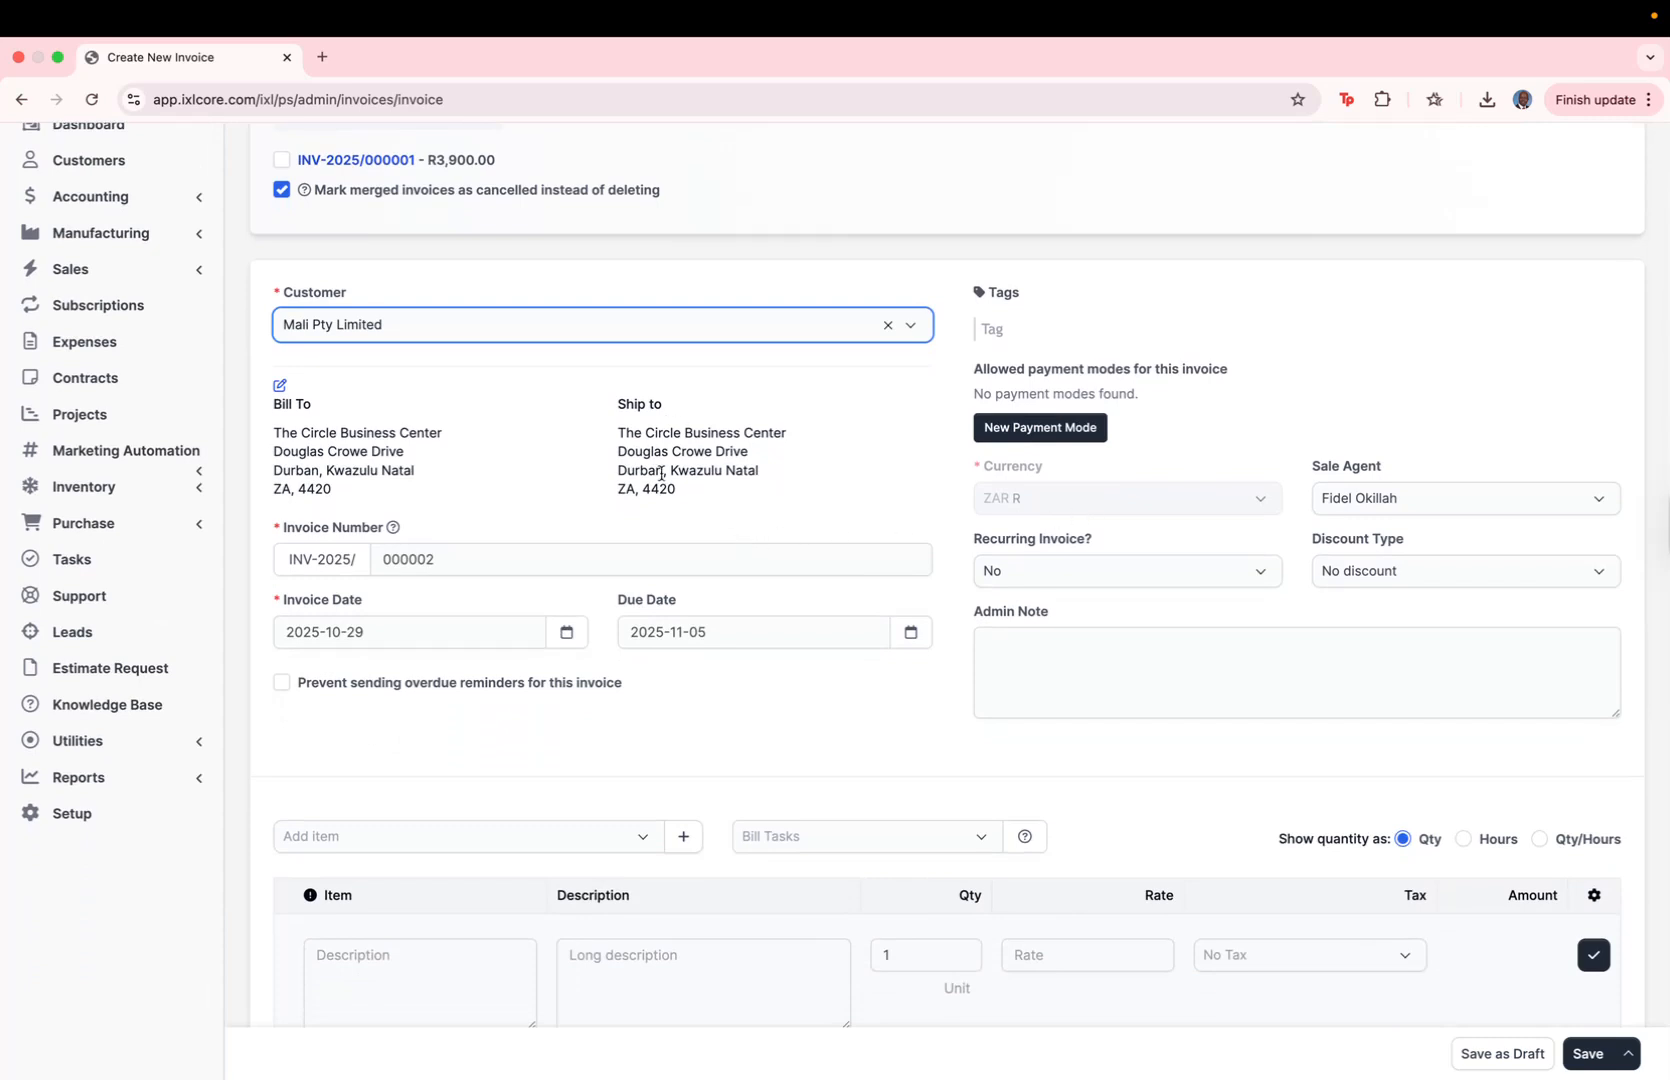
scroll(610, 673, "down", 2)
scroll(611, 678, "up", 2)
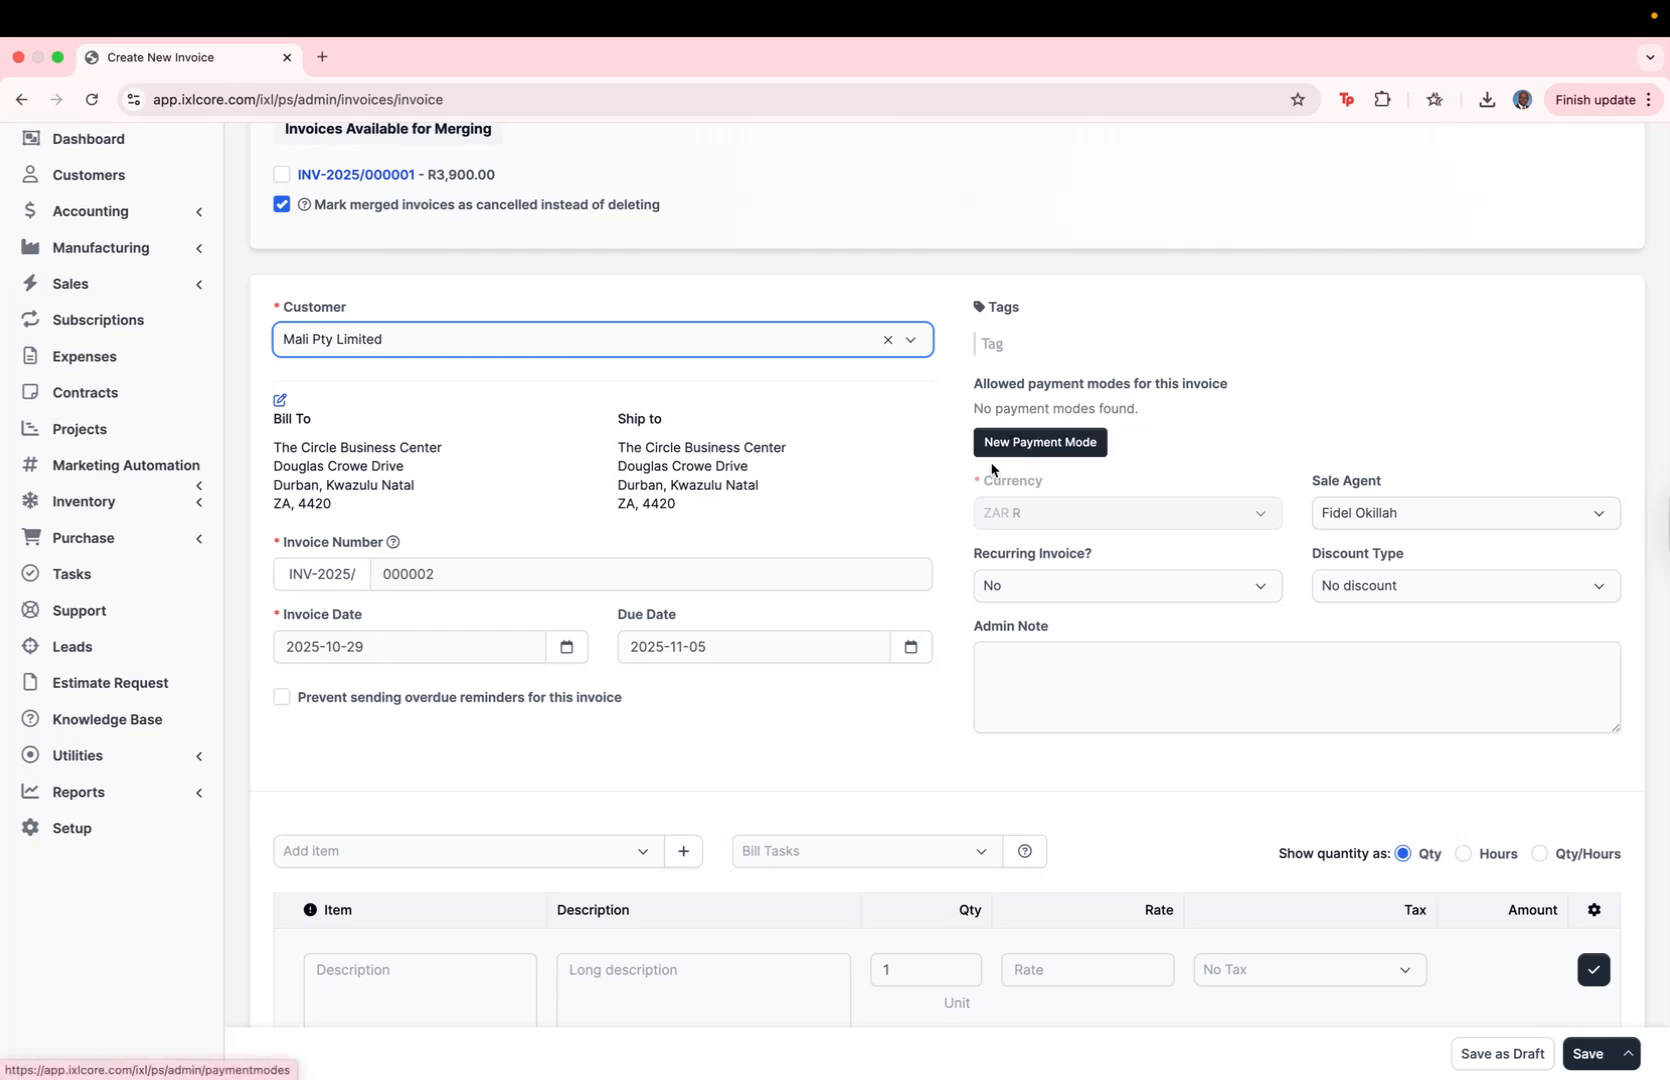
Step: Open the payment modes in the finance setup, discarding the unsaved invoice
left_click(95, 845)
scroll(107, 467, "up", 3)
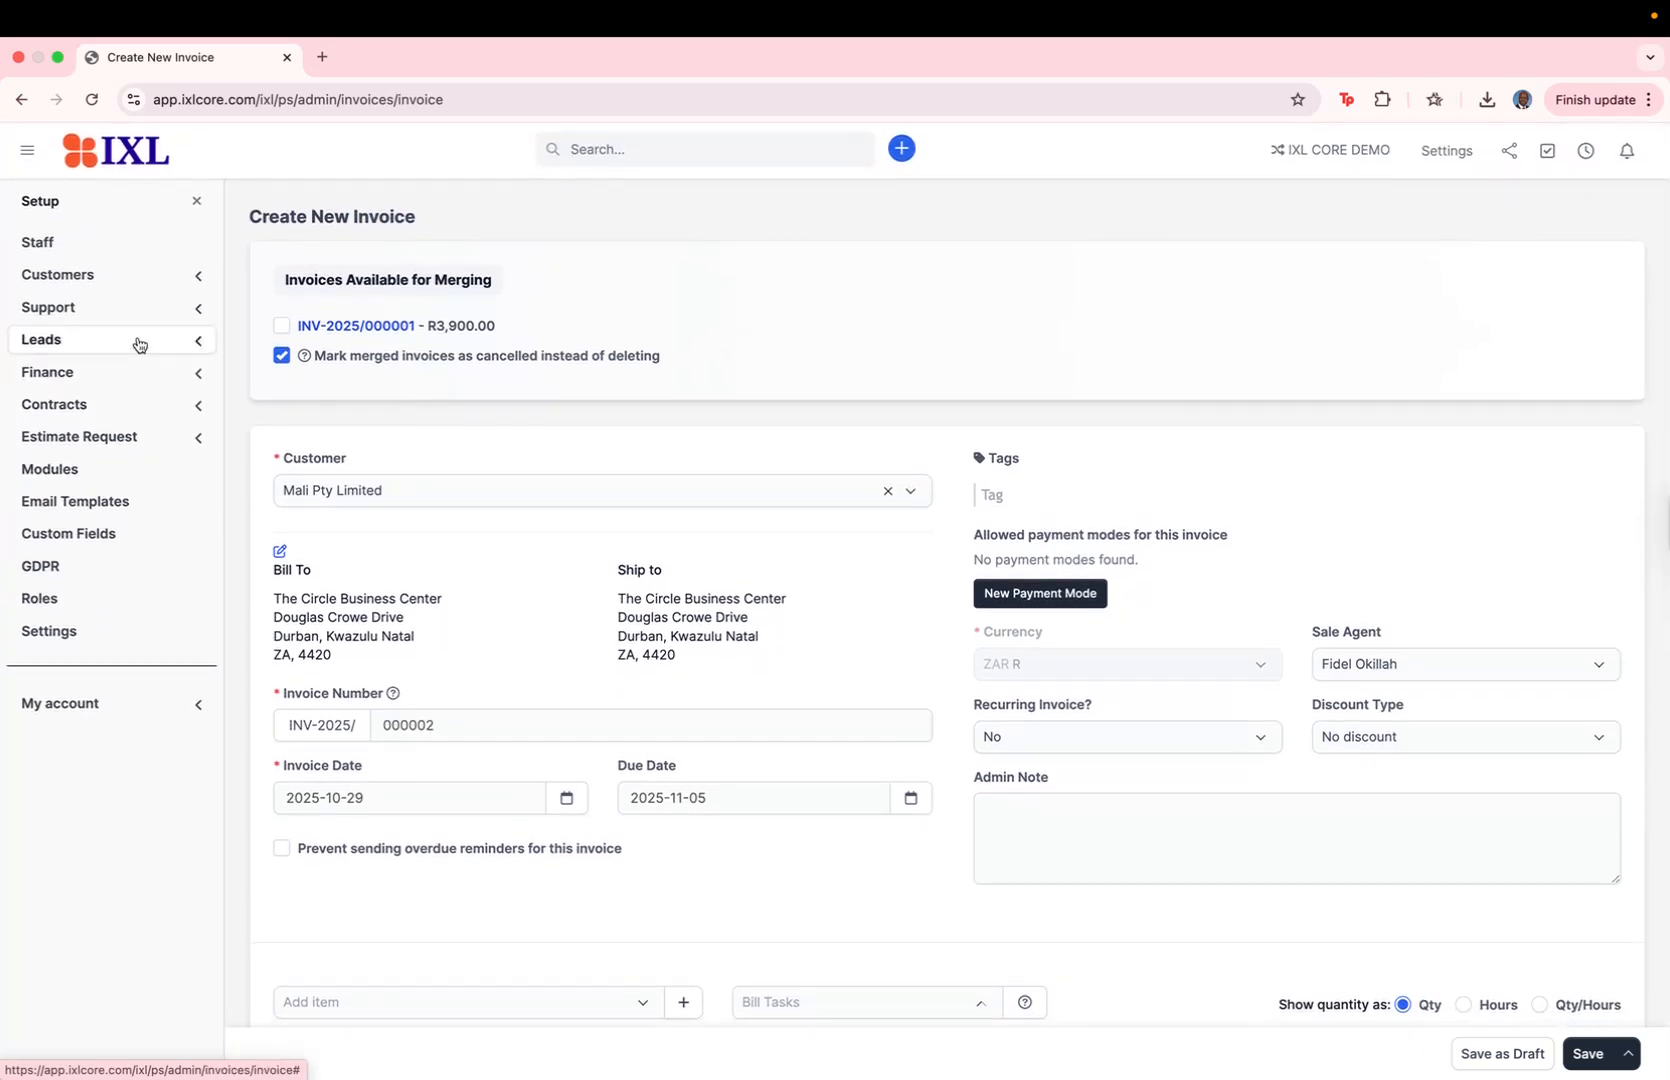
scroll(134, 343, "down", 3)
scroll(138, 322, "down", 1)
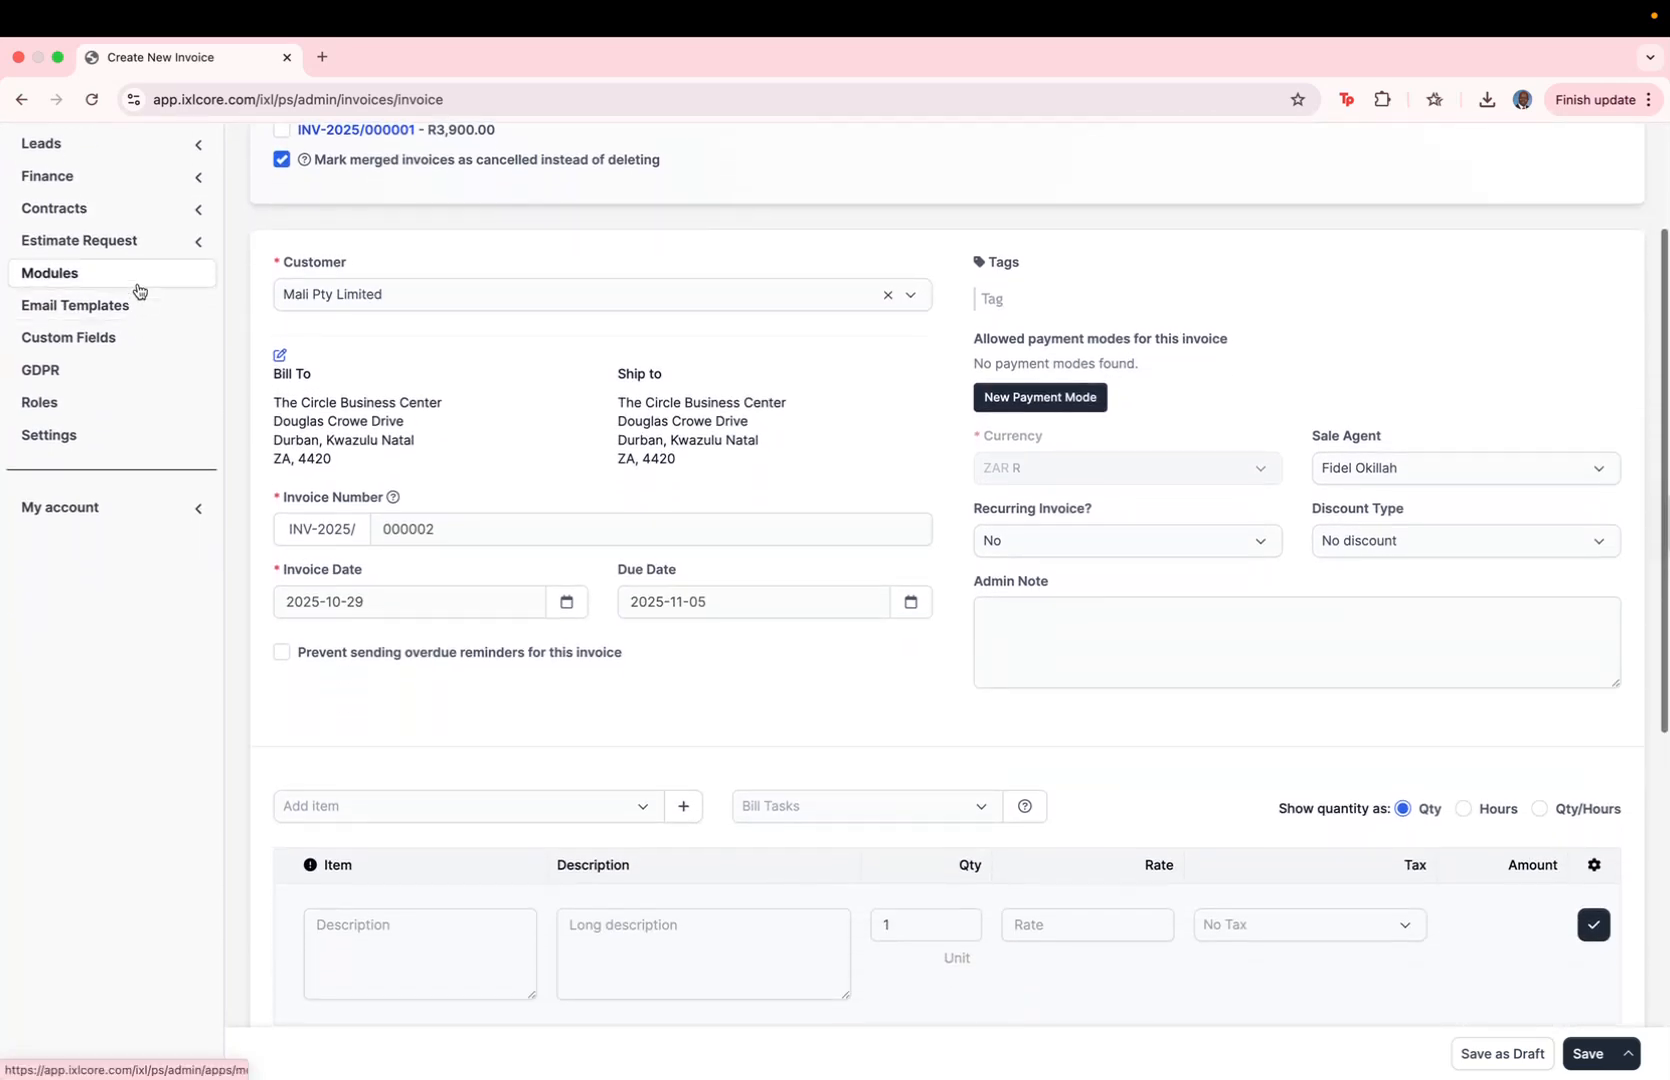
left_click(133, 178)
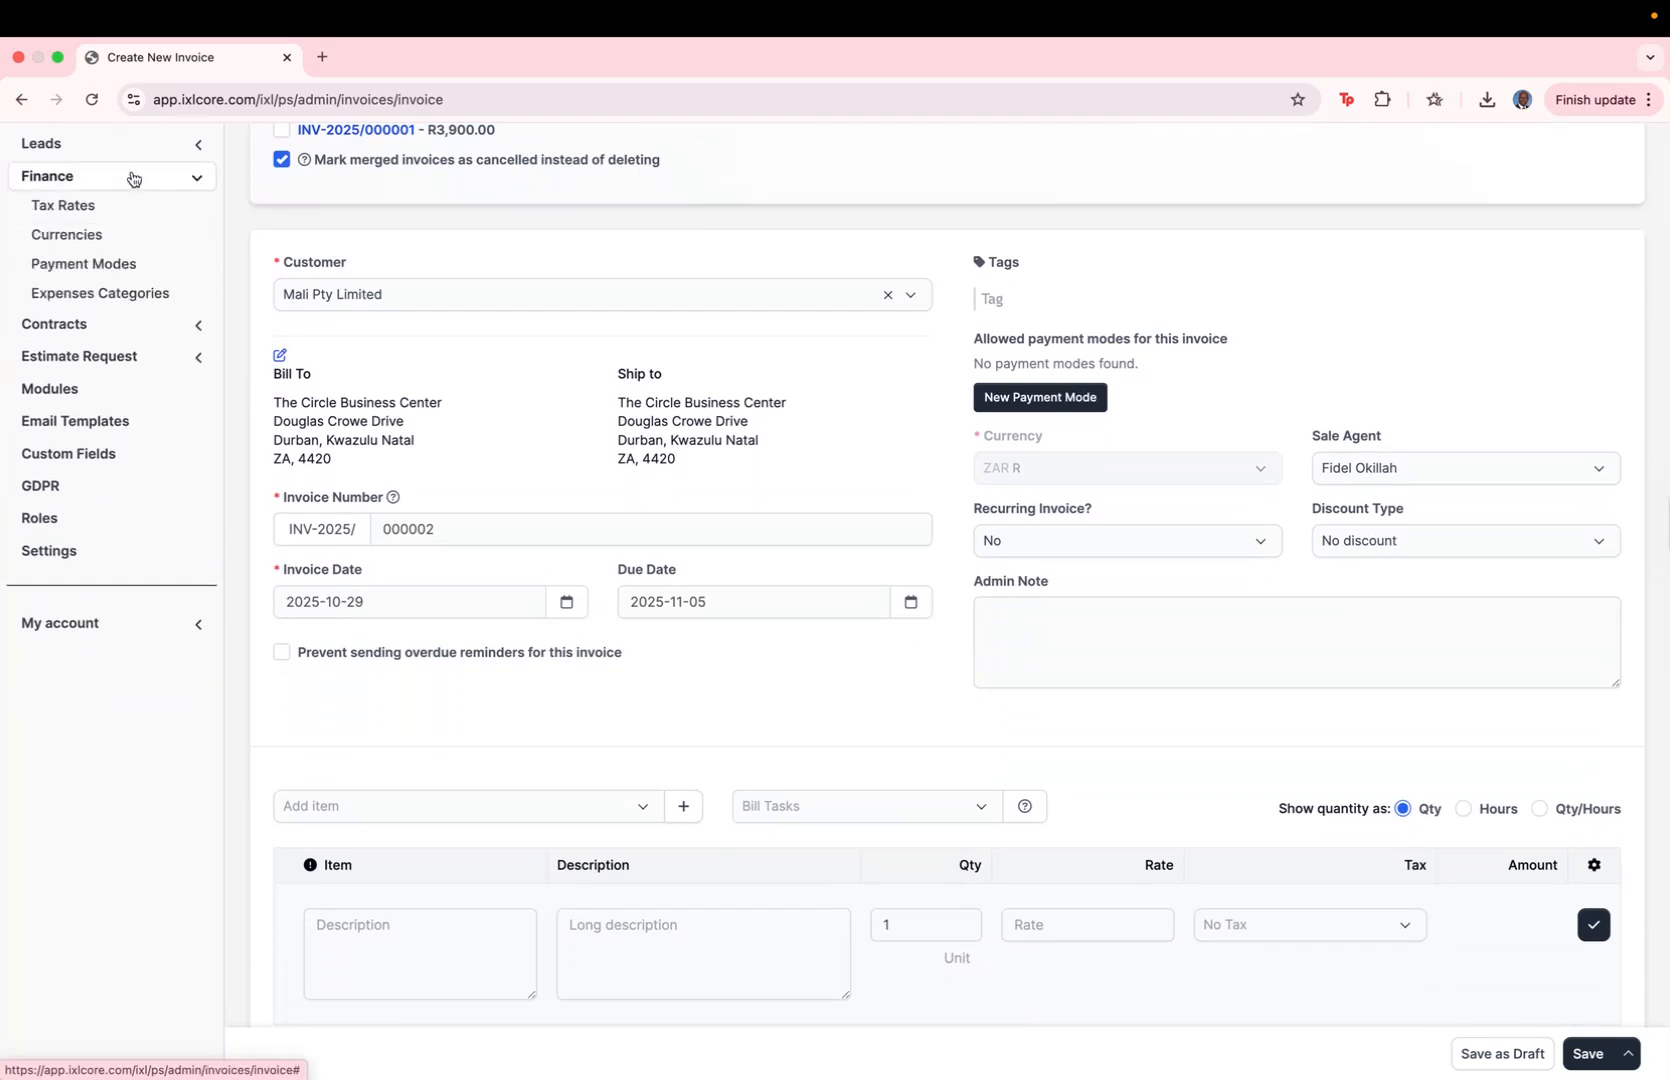
left_click(125, 265)
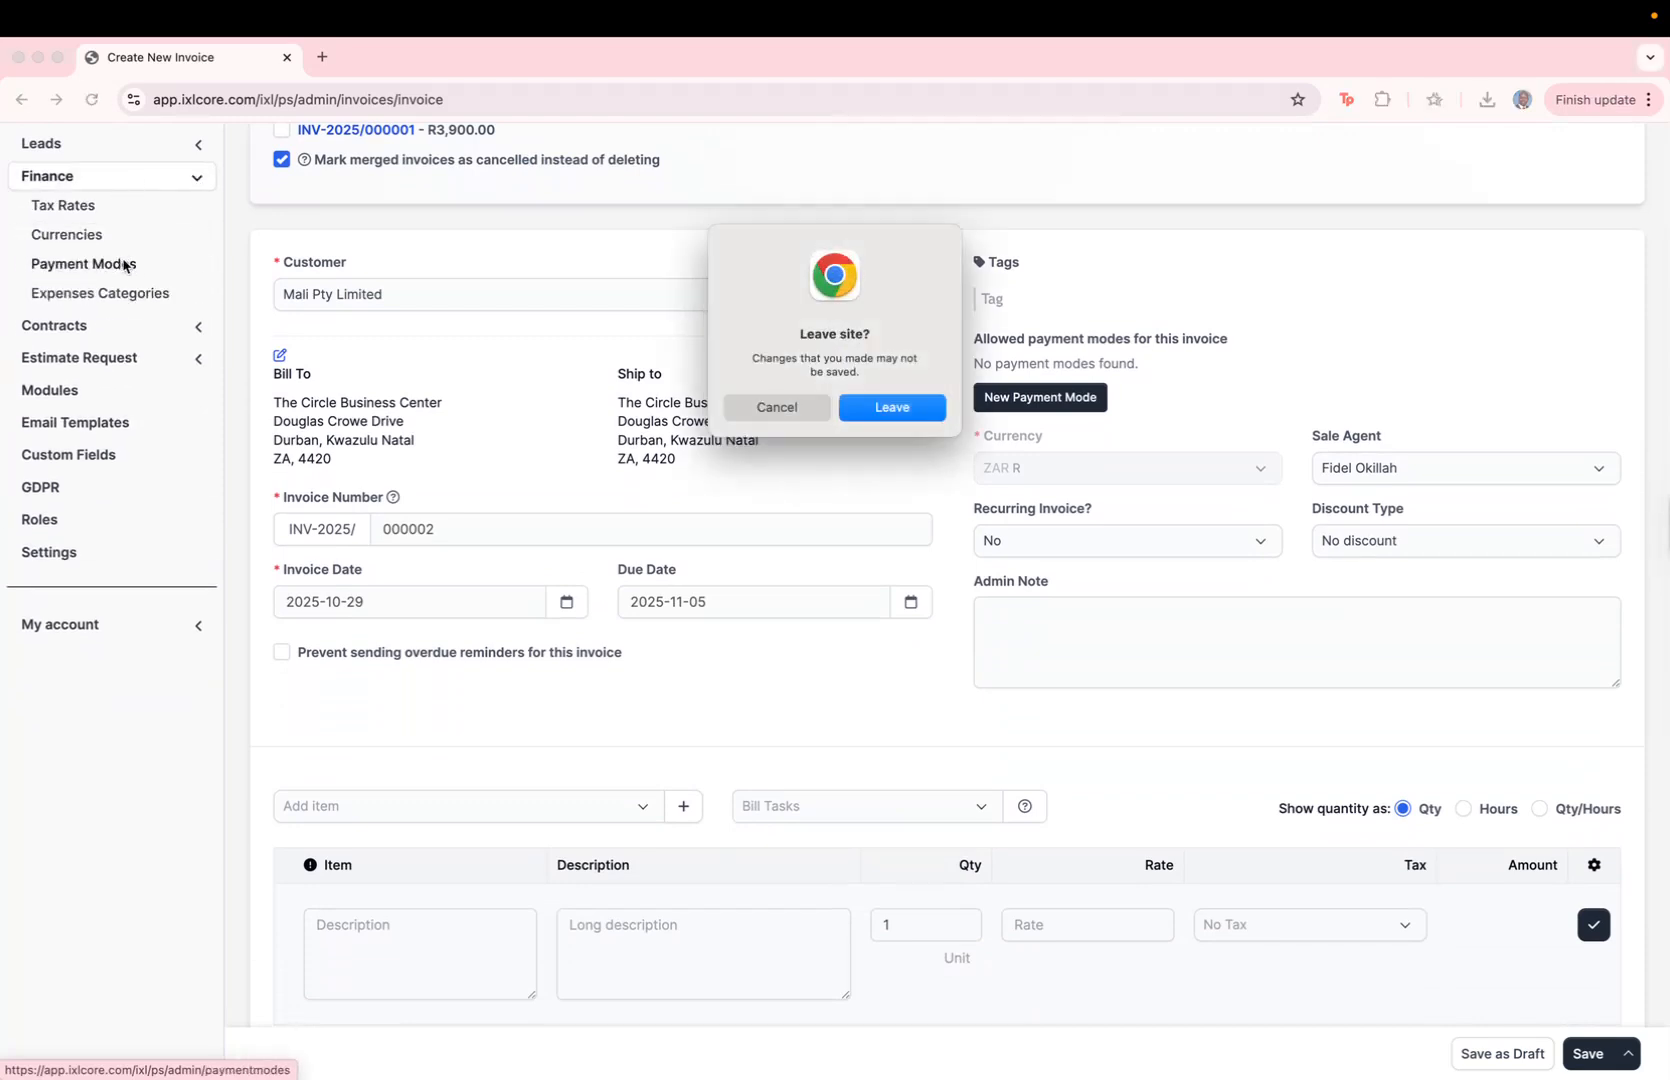
left_click(936, 408)
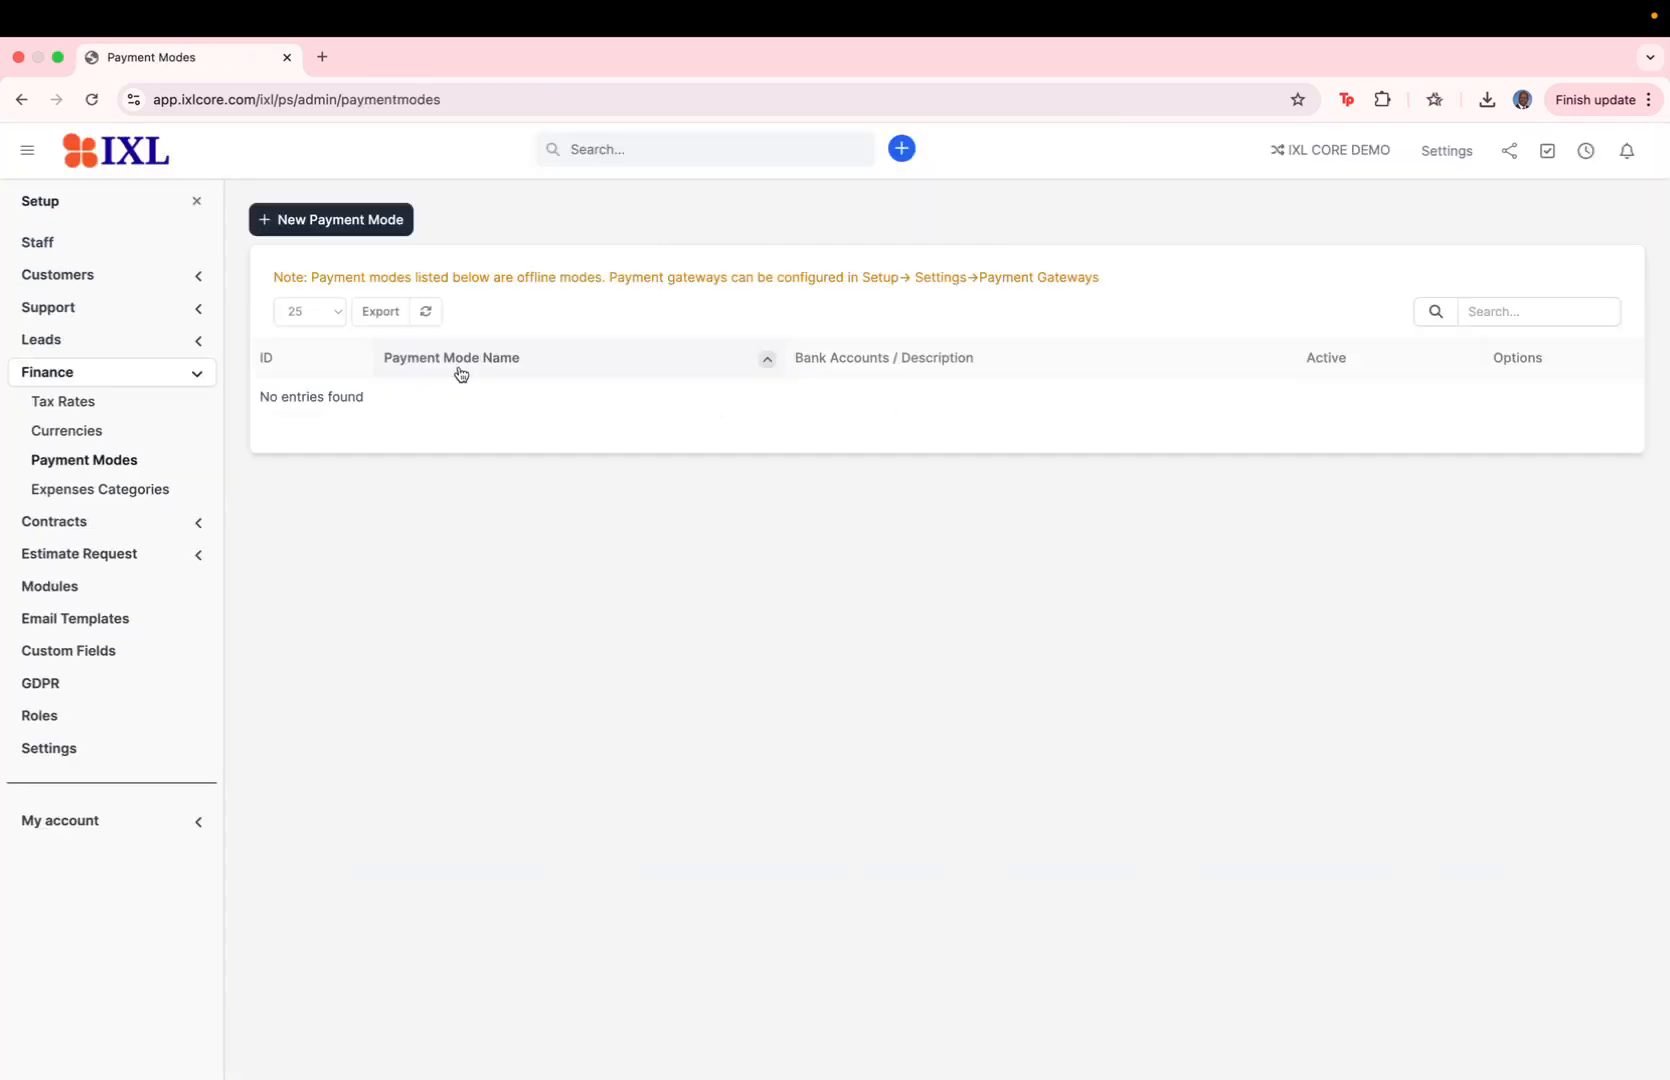
Step: Add a payment mode named Bank with First National Bank, the account number and branch code, and show these details on the invoice PDF
left_click(362, 228)
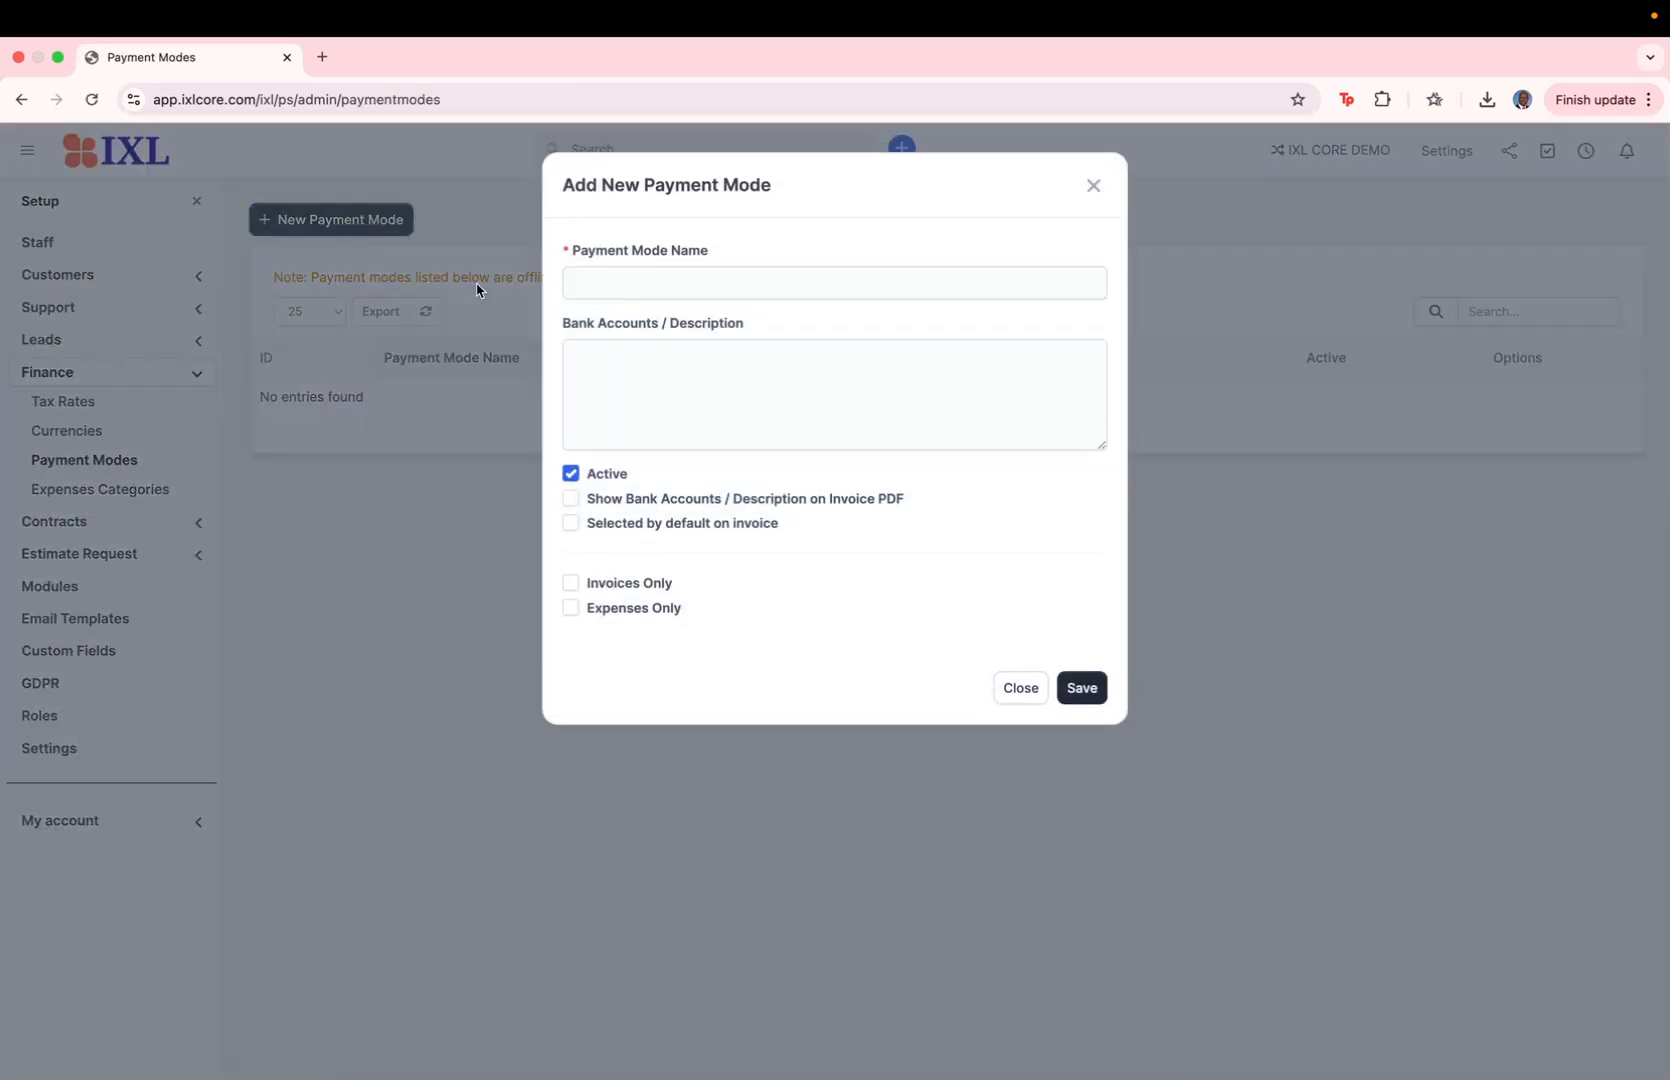
left_click(624, 288)
type("Bank")
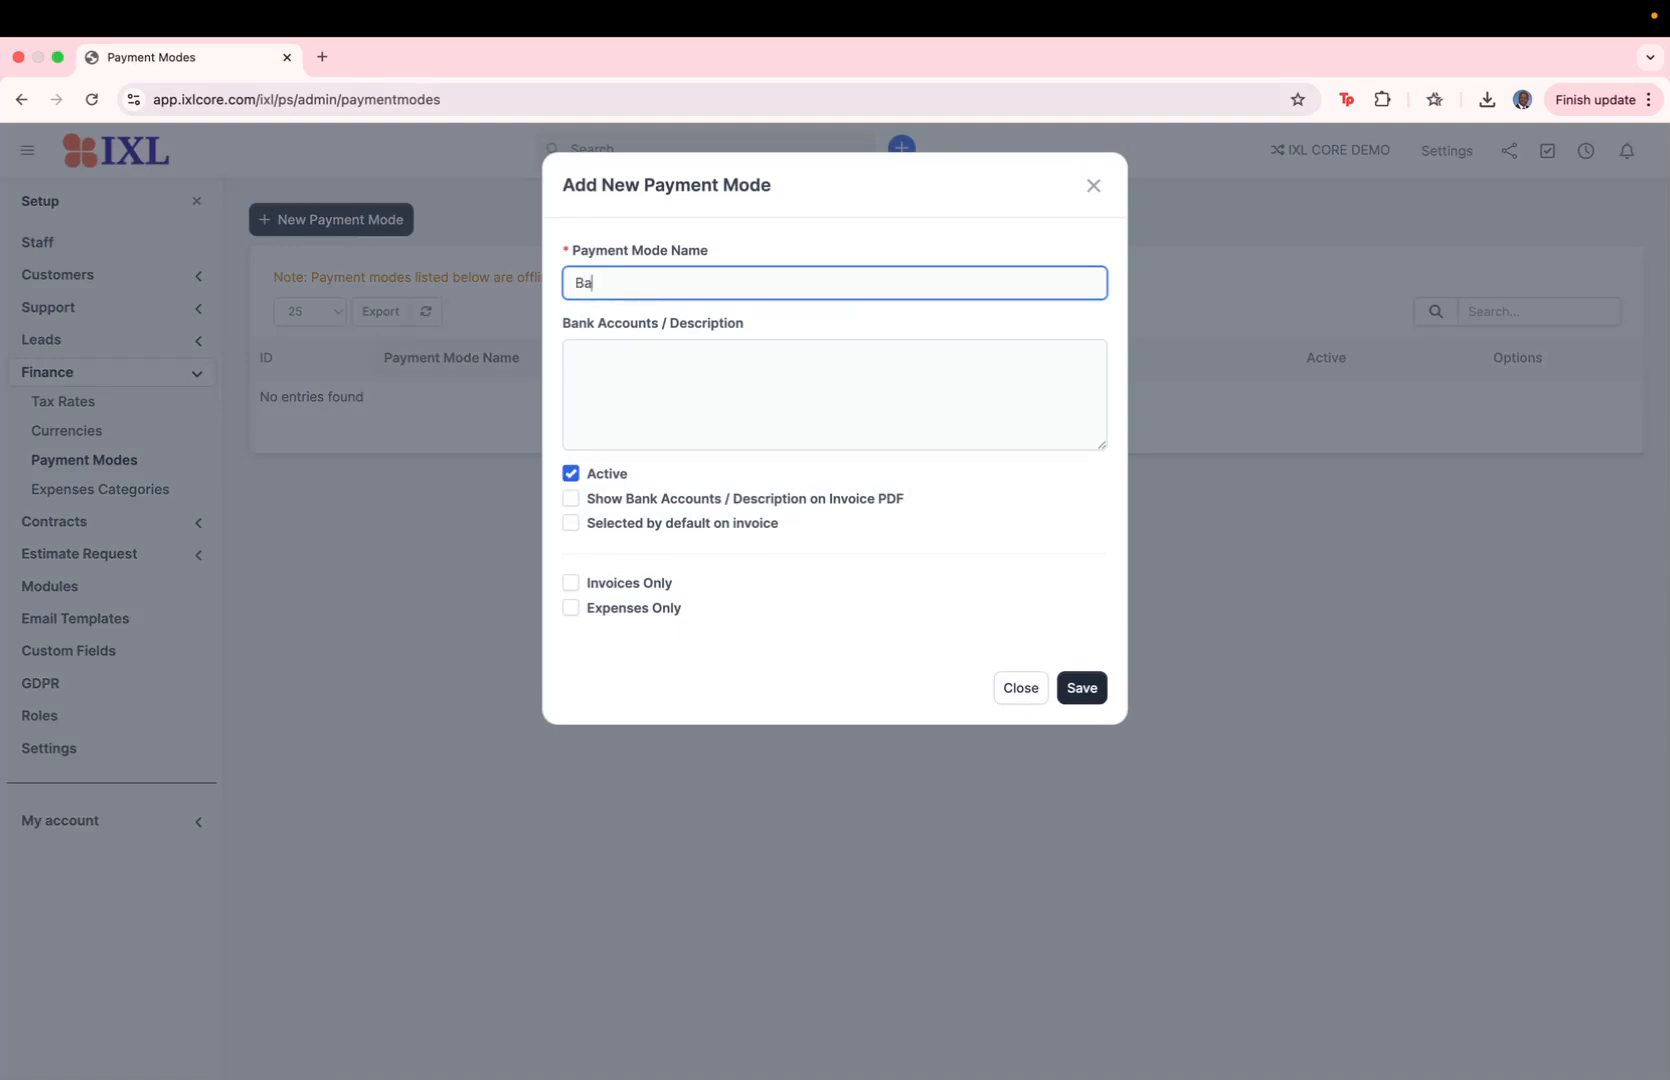
left_click(595, 380)
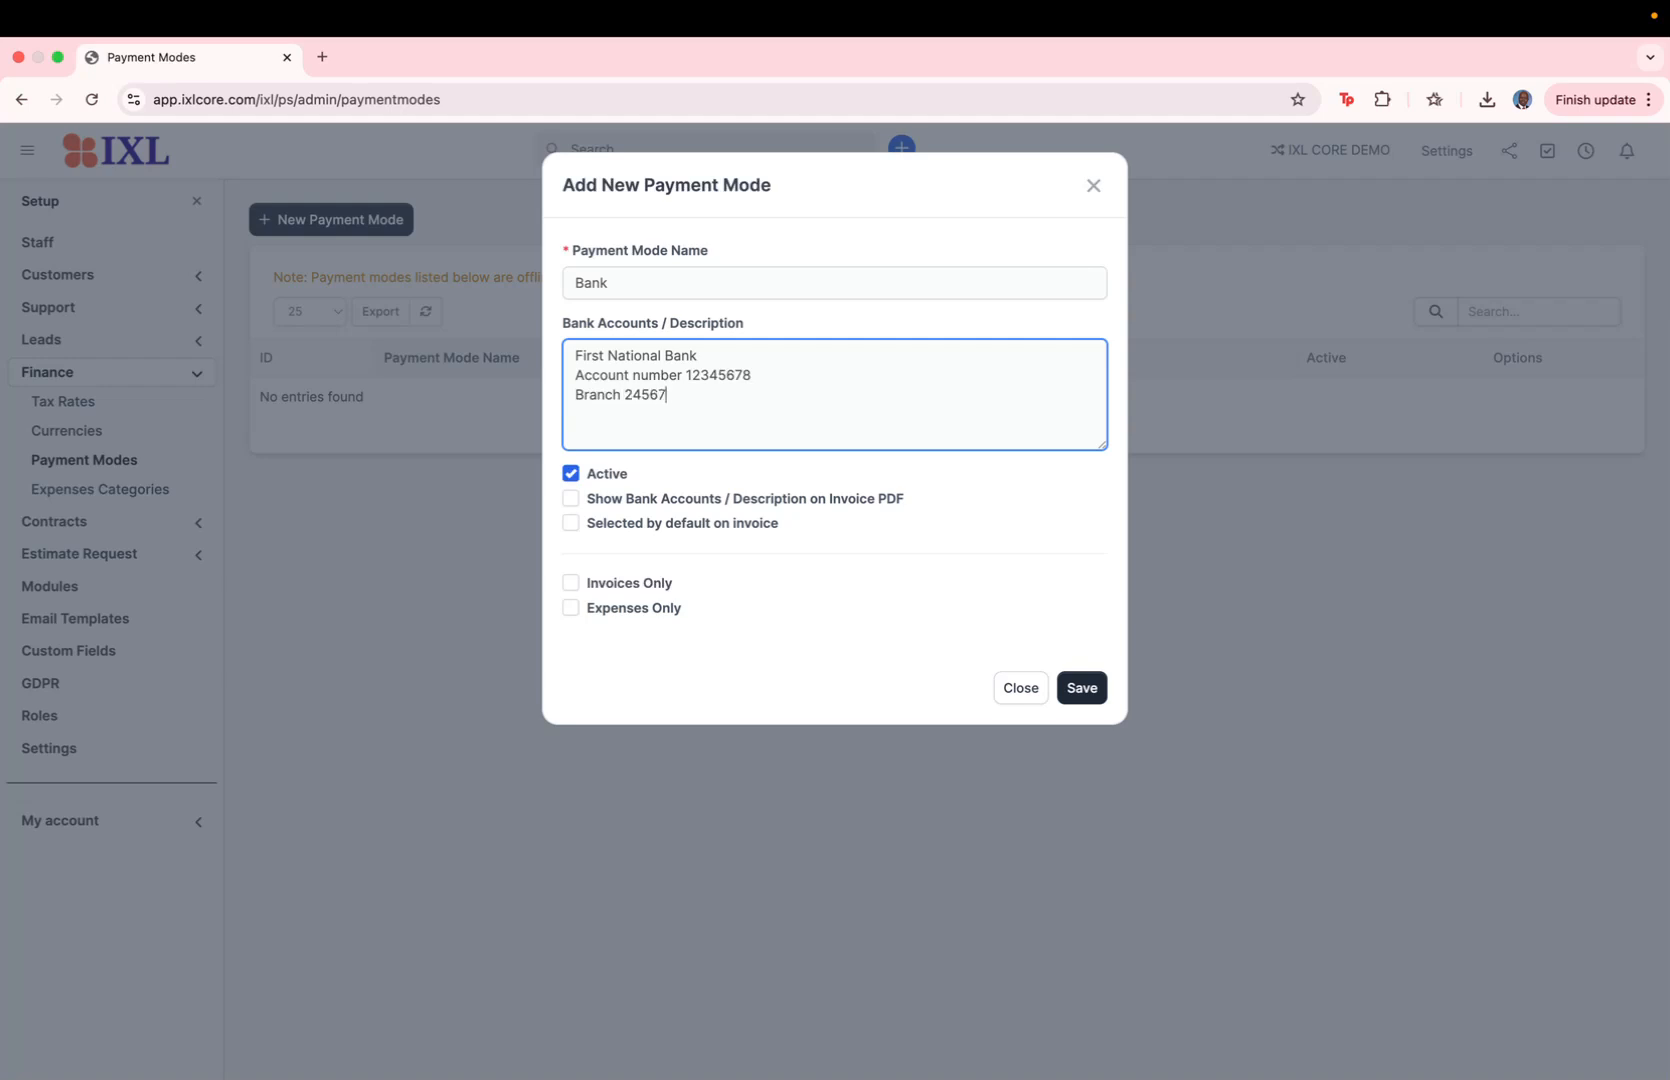
left_click(667, 506)
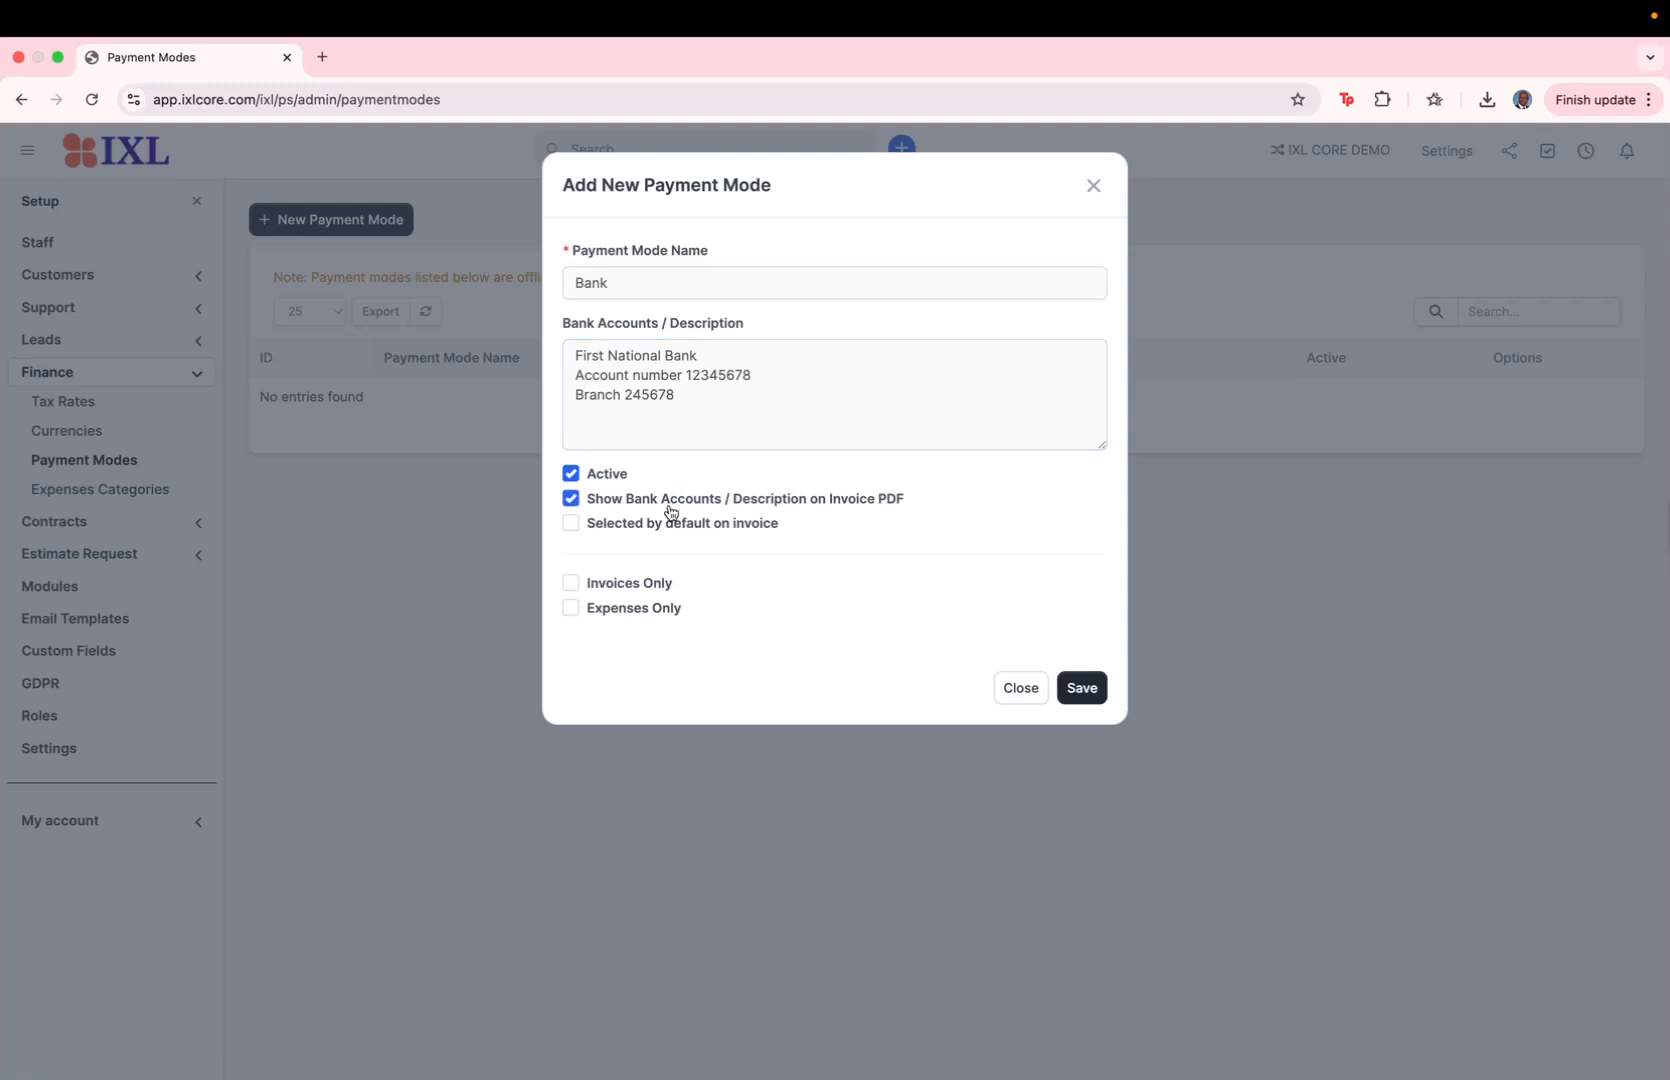
left_click(1090, 687)
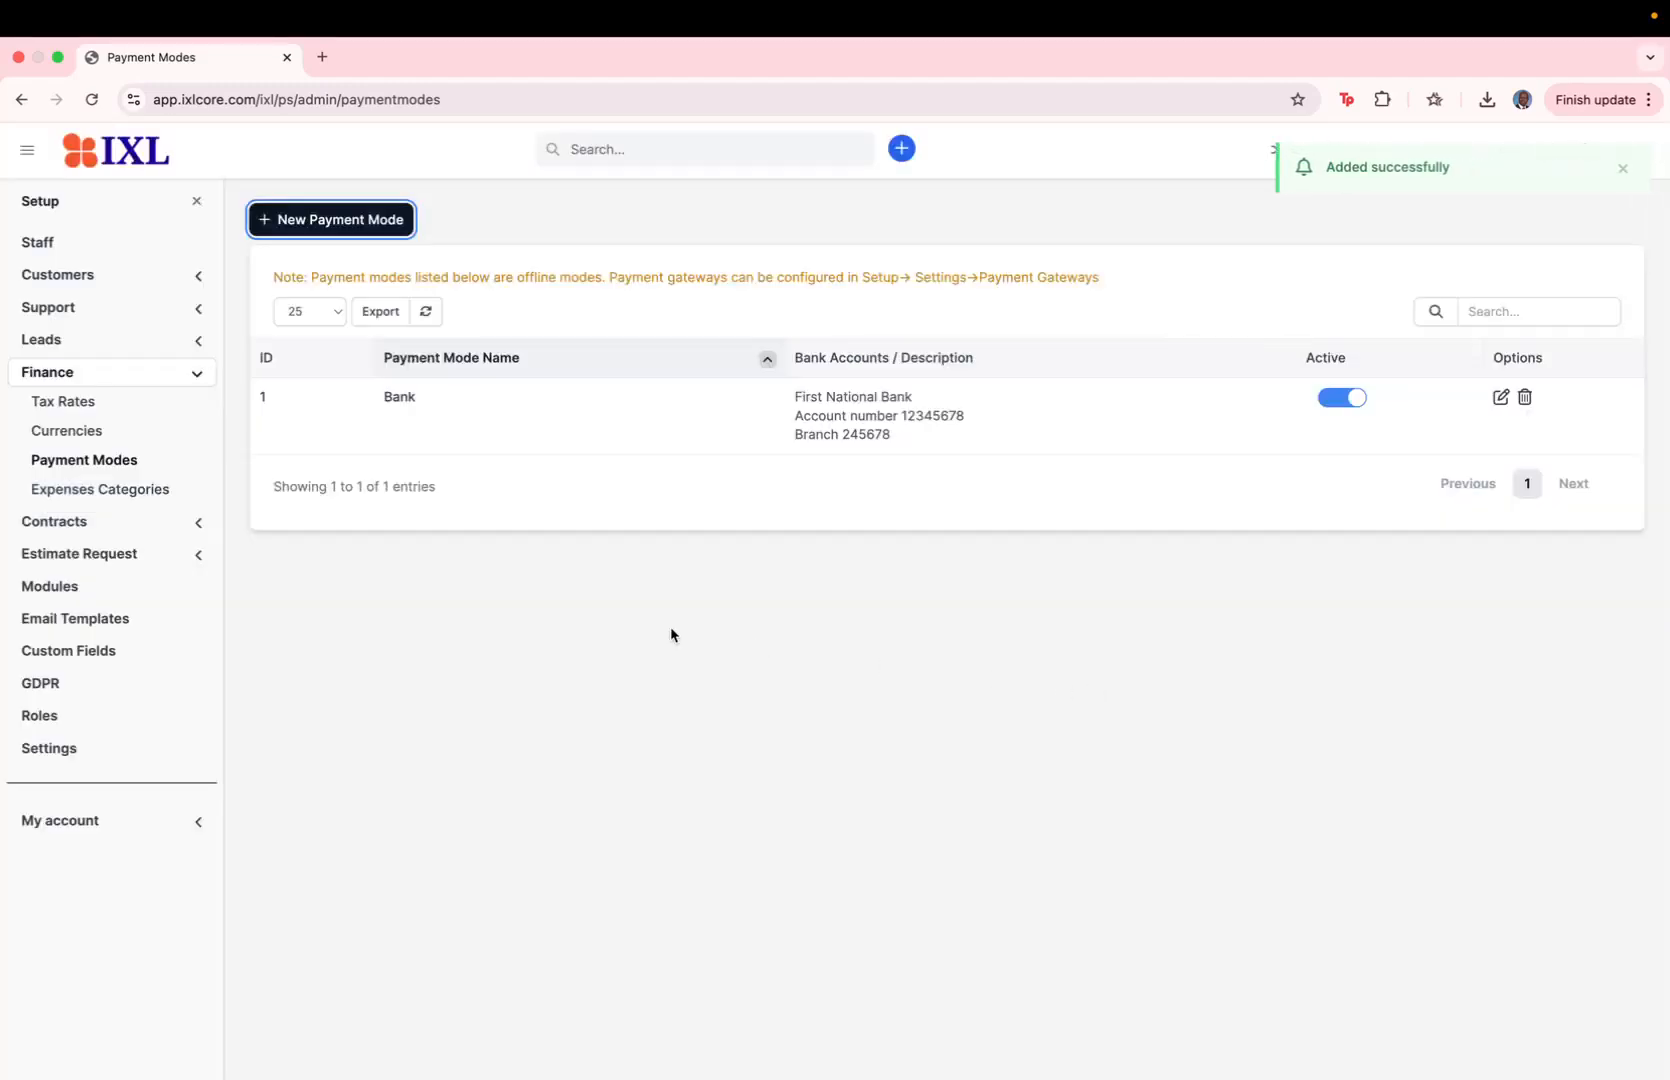
Step: Start a new sales invoice and select Bank as its allowed payment mode
left_click(196, 201)
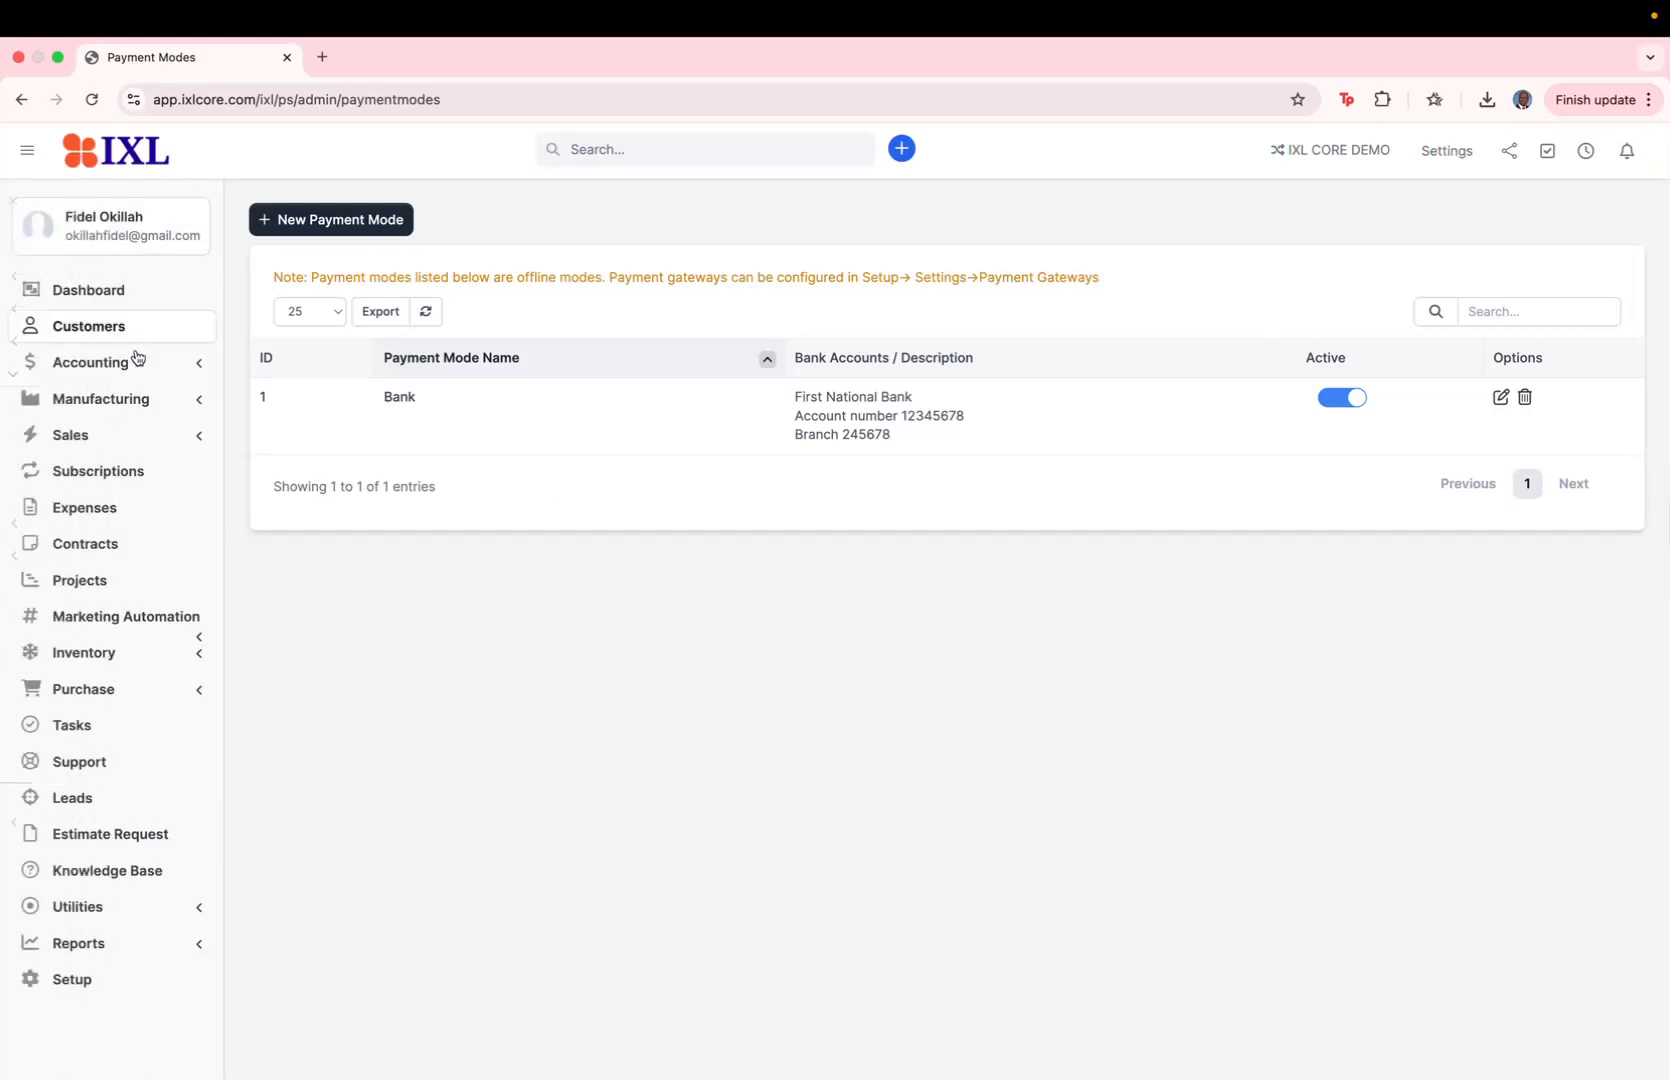
left_click(120, 440)
left_click(106, 528)
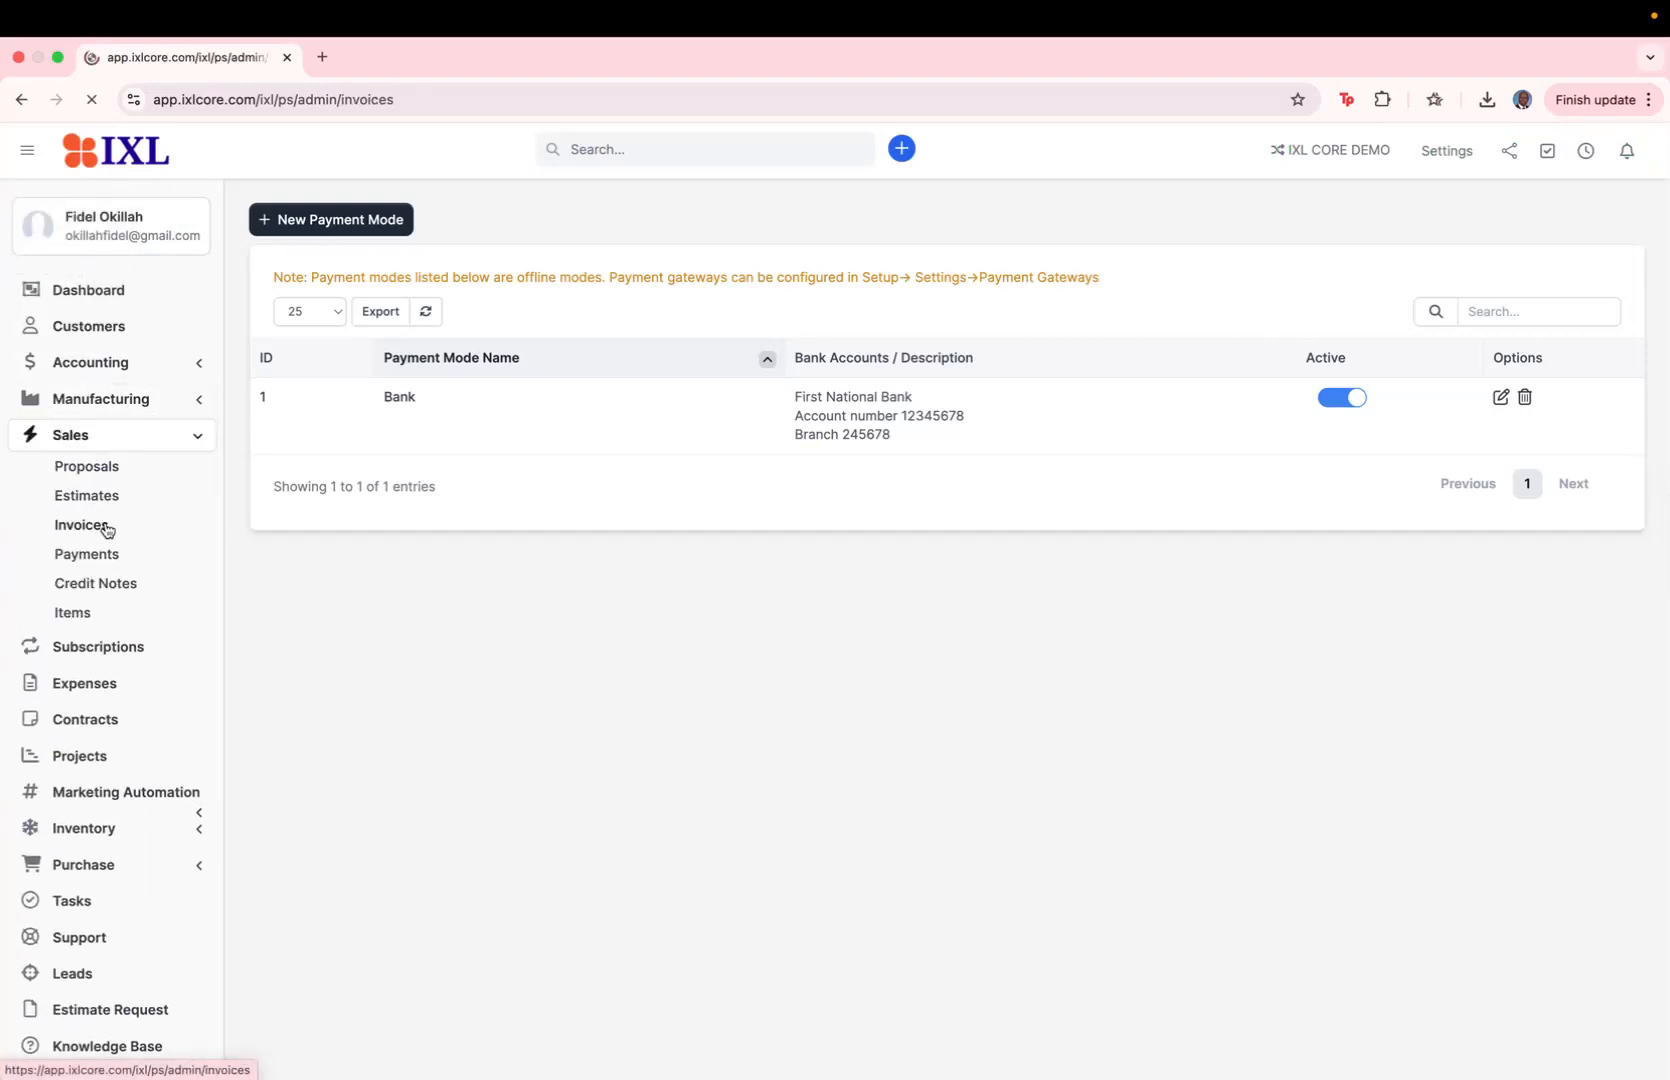
left_click(369, 376)
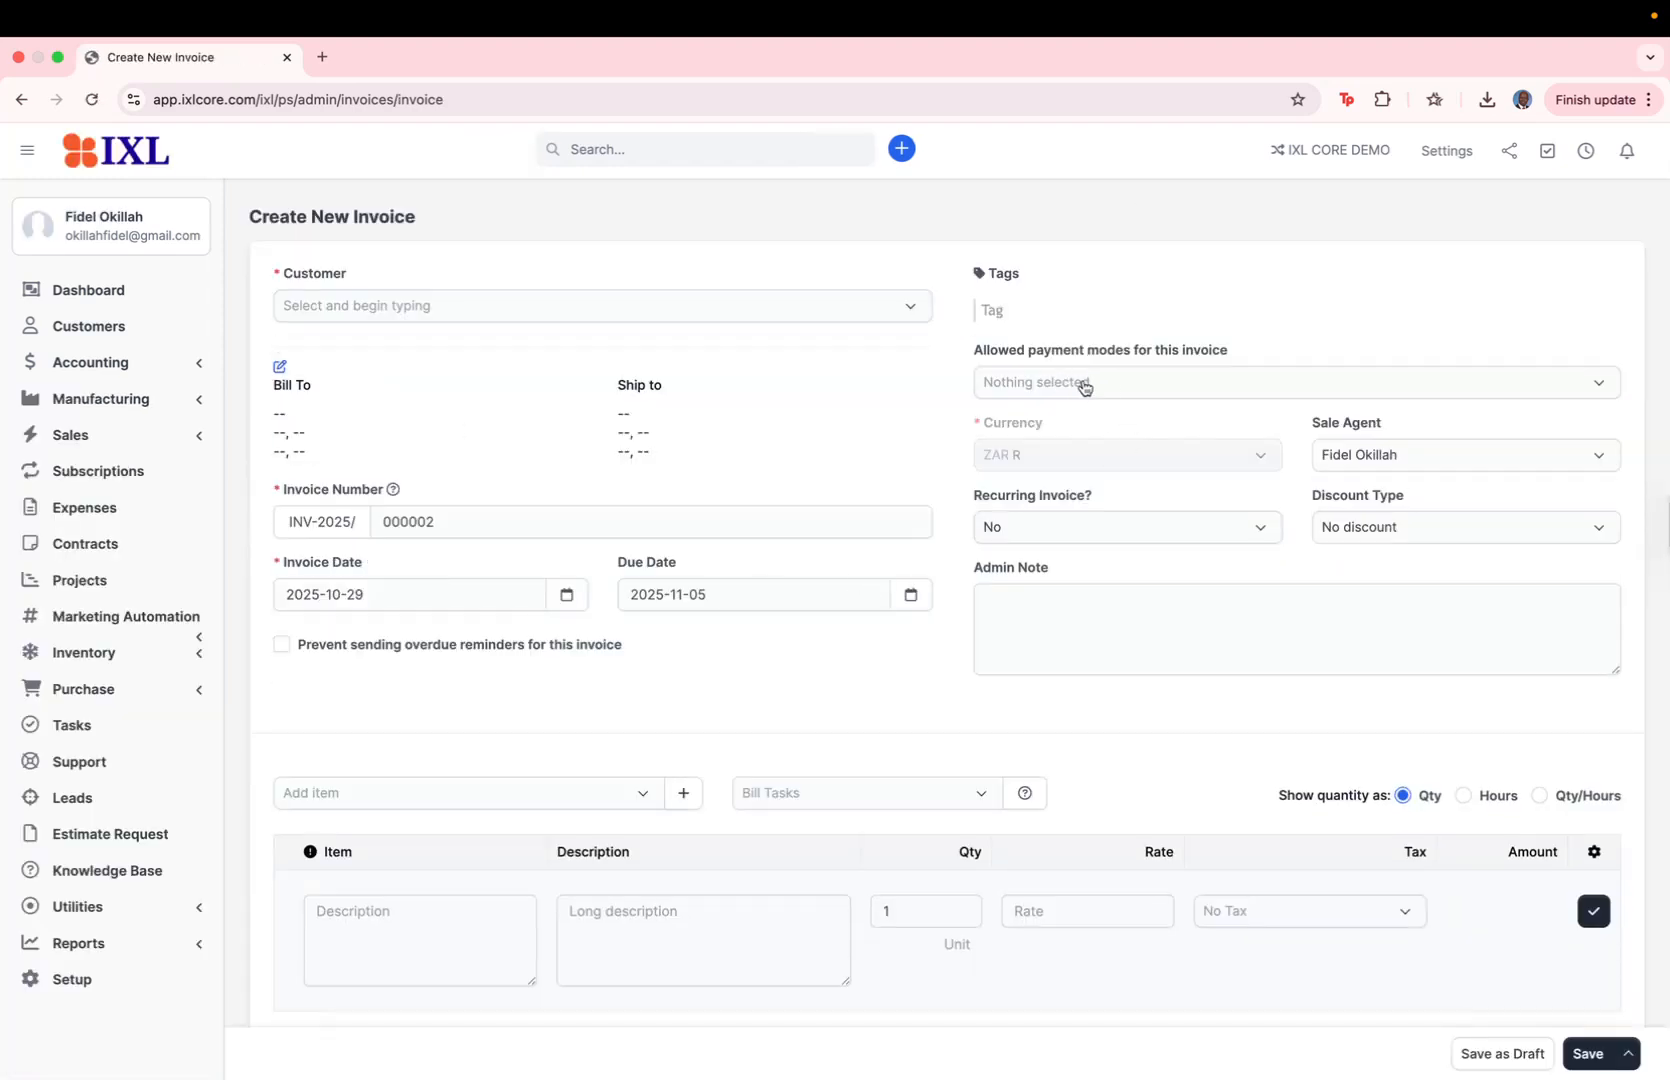
left_click(1097, 384)
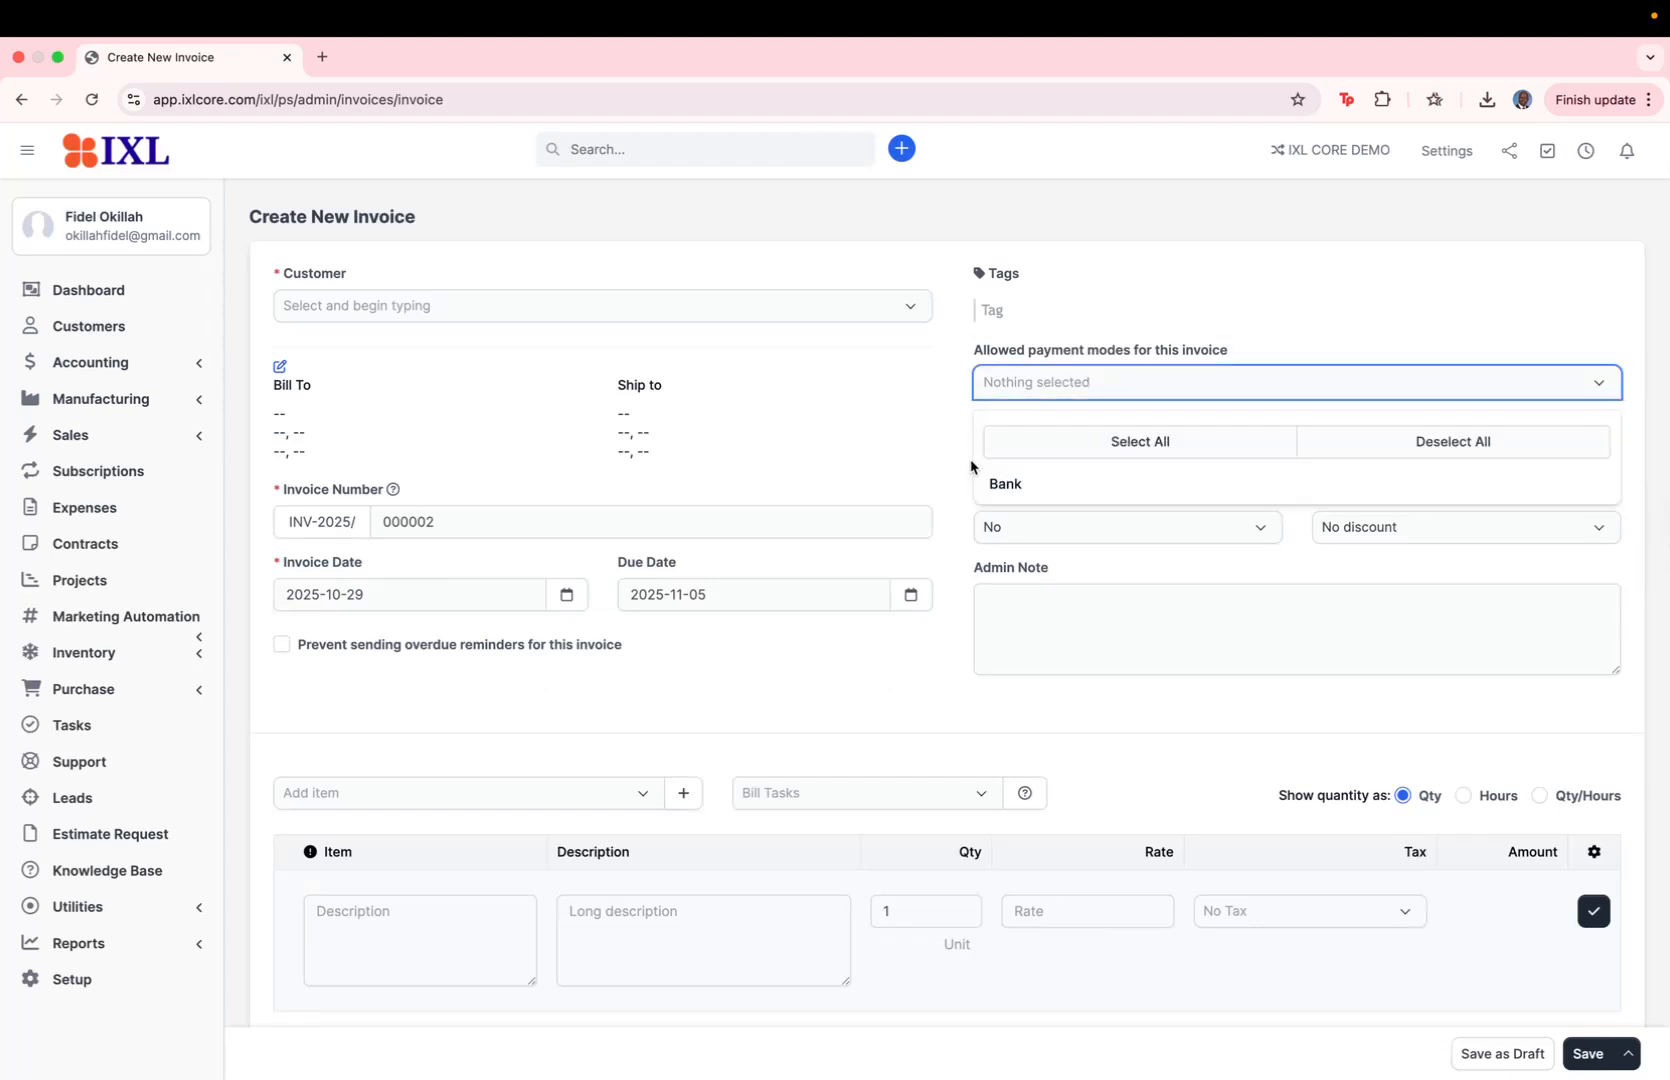
left_click(1018, 488)
left_click(1123, 338)
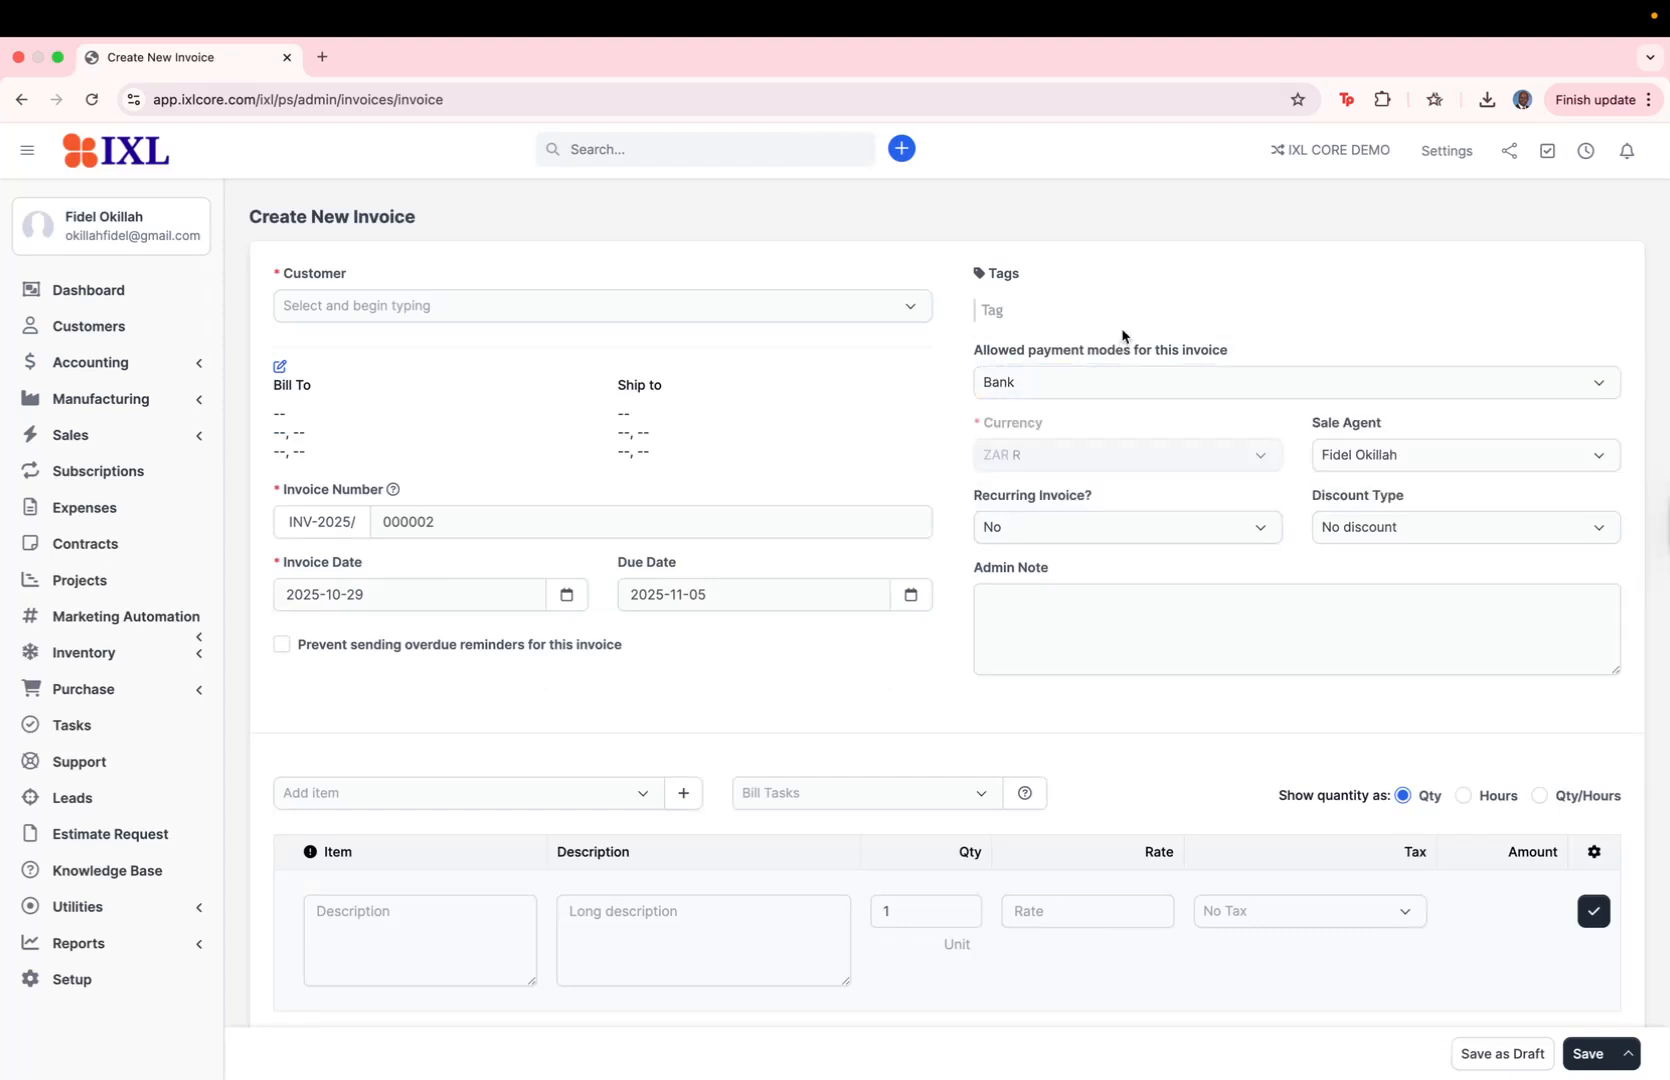
Step: Set the invoice's customer to Mali Pty Limited
left_click(453, 320)
type("mal")
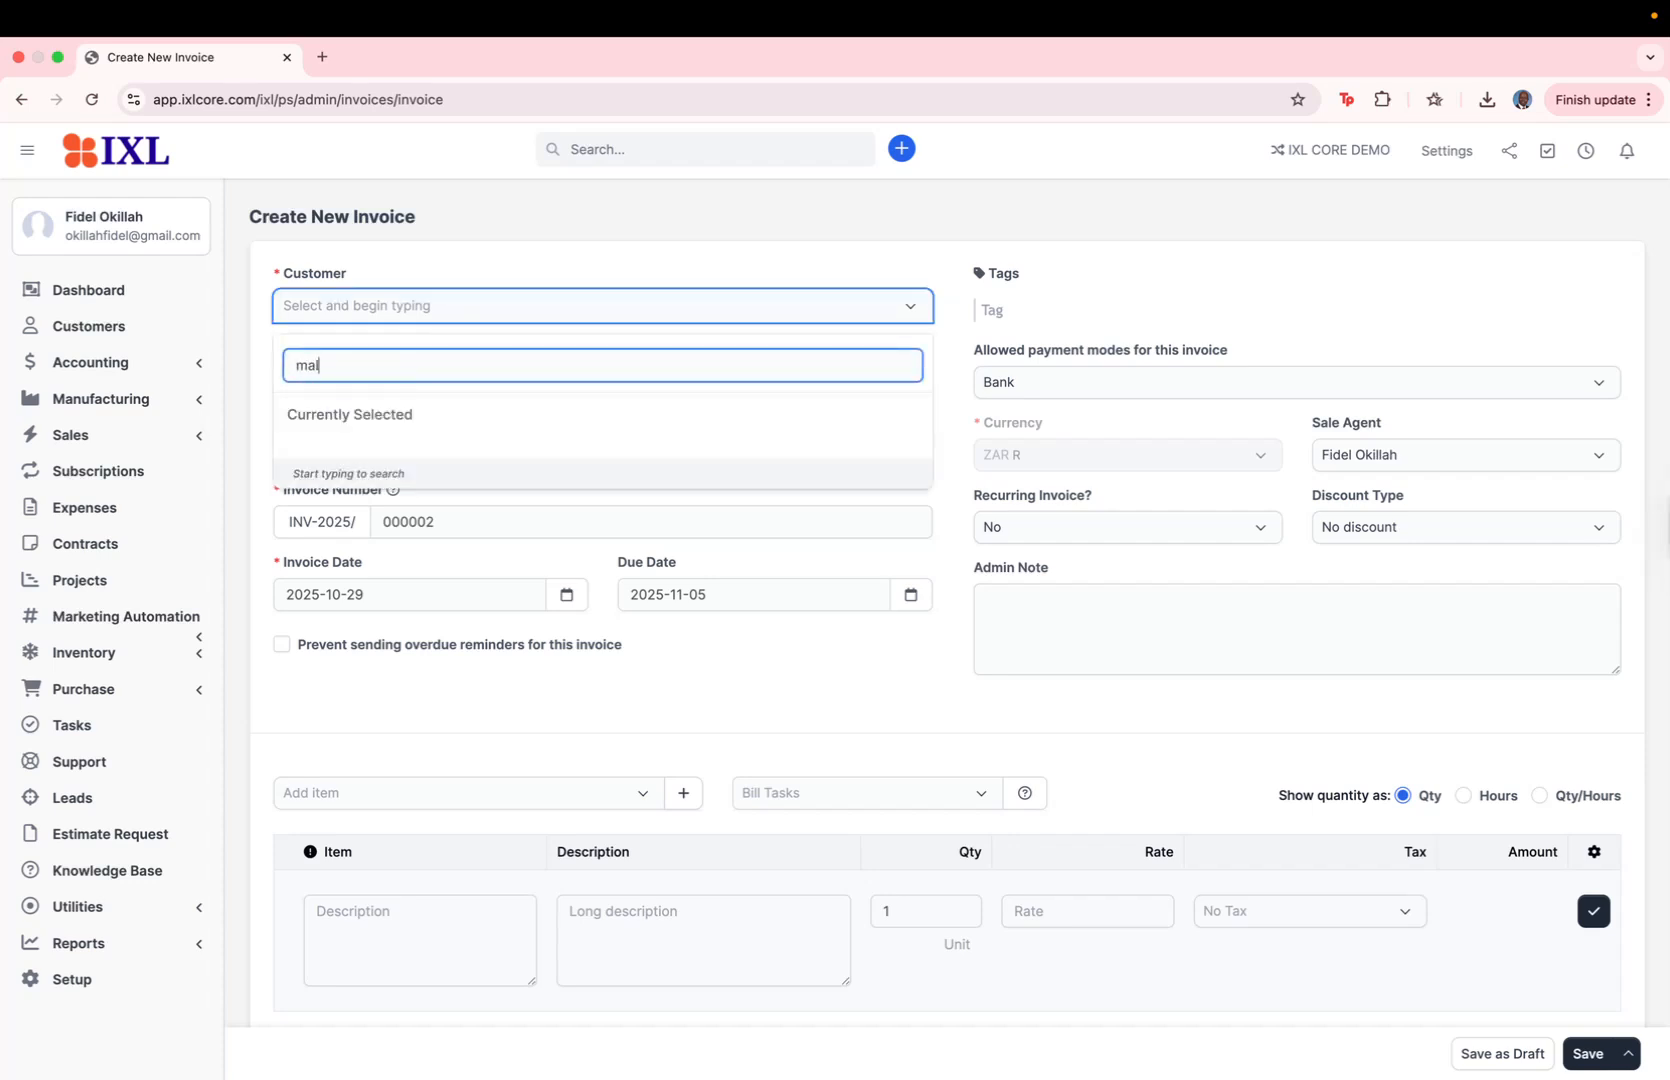
type("i")
left_click(388, 406)
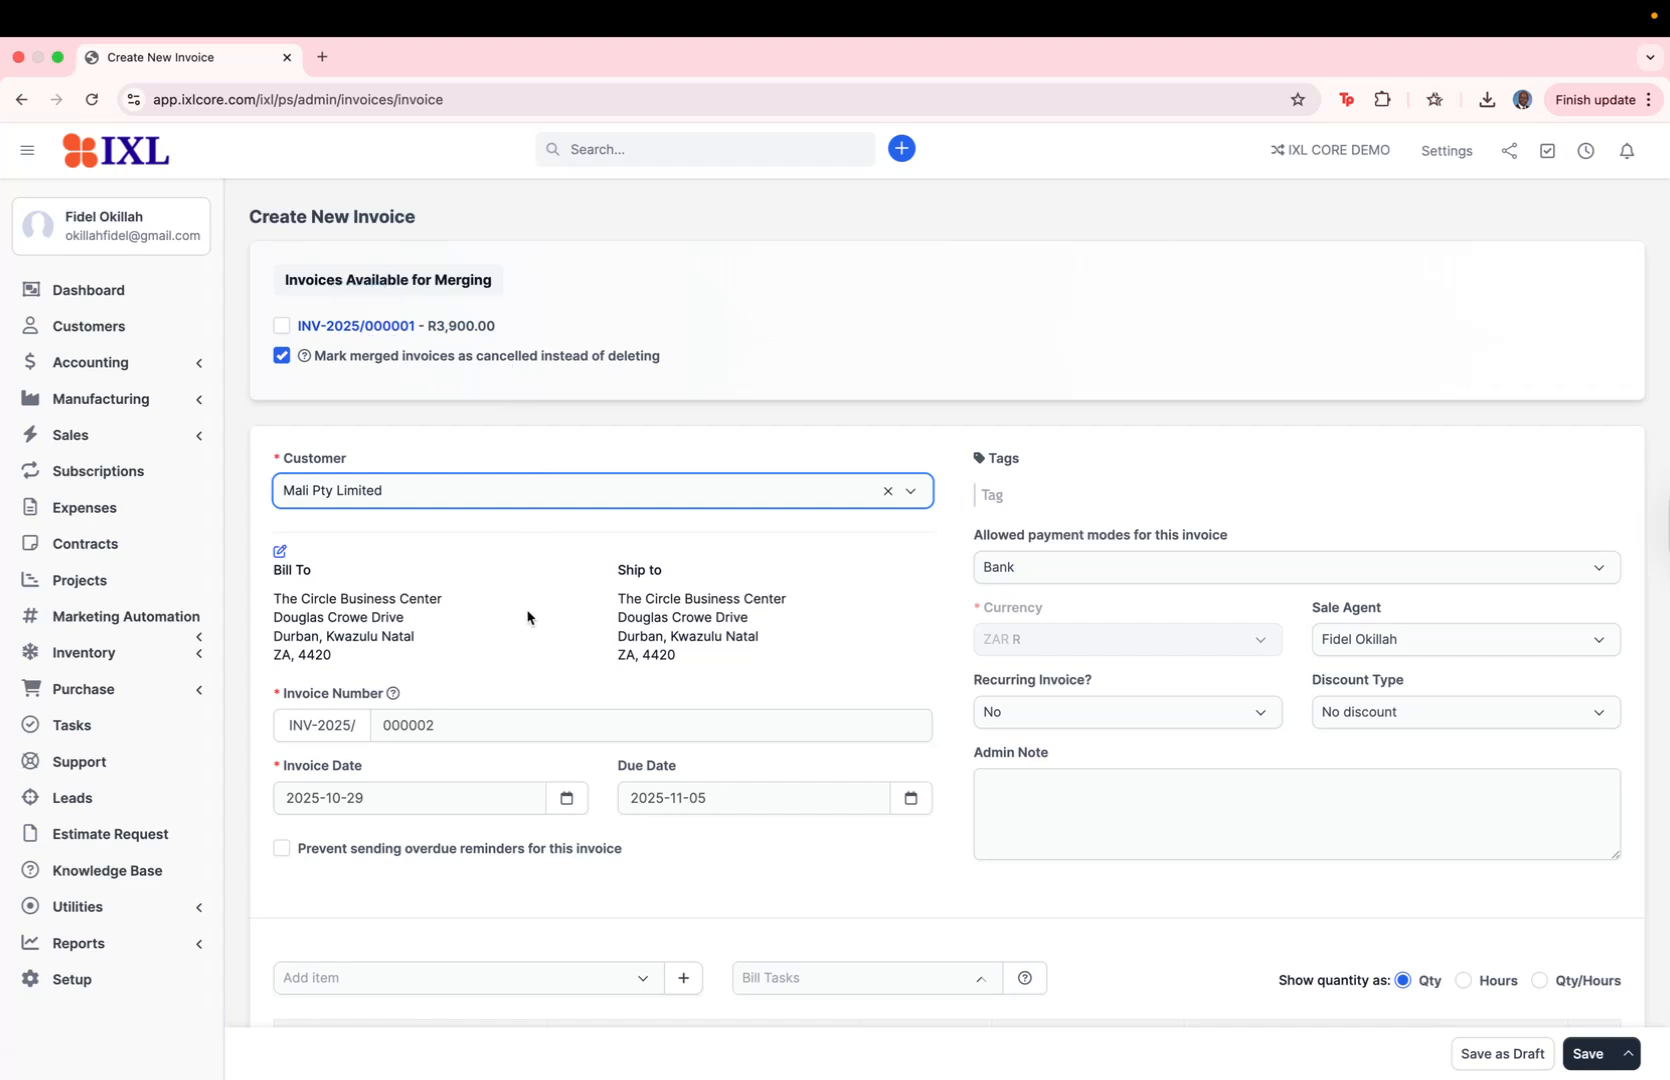
Step: Try the Every 1 month recurrence on the invoice and set it back to No
scroll(527, 612, "down", 3)
scroll(930, 615, "down", 2)
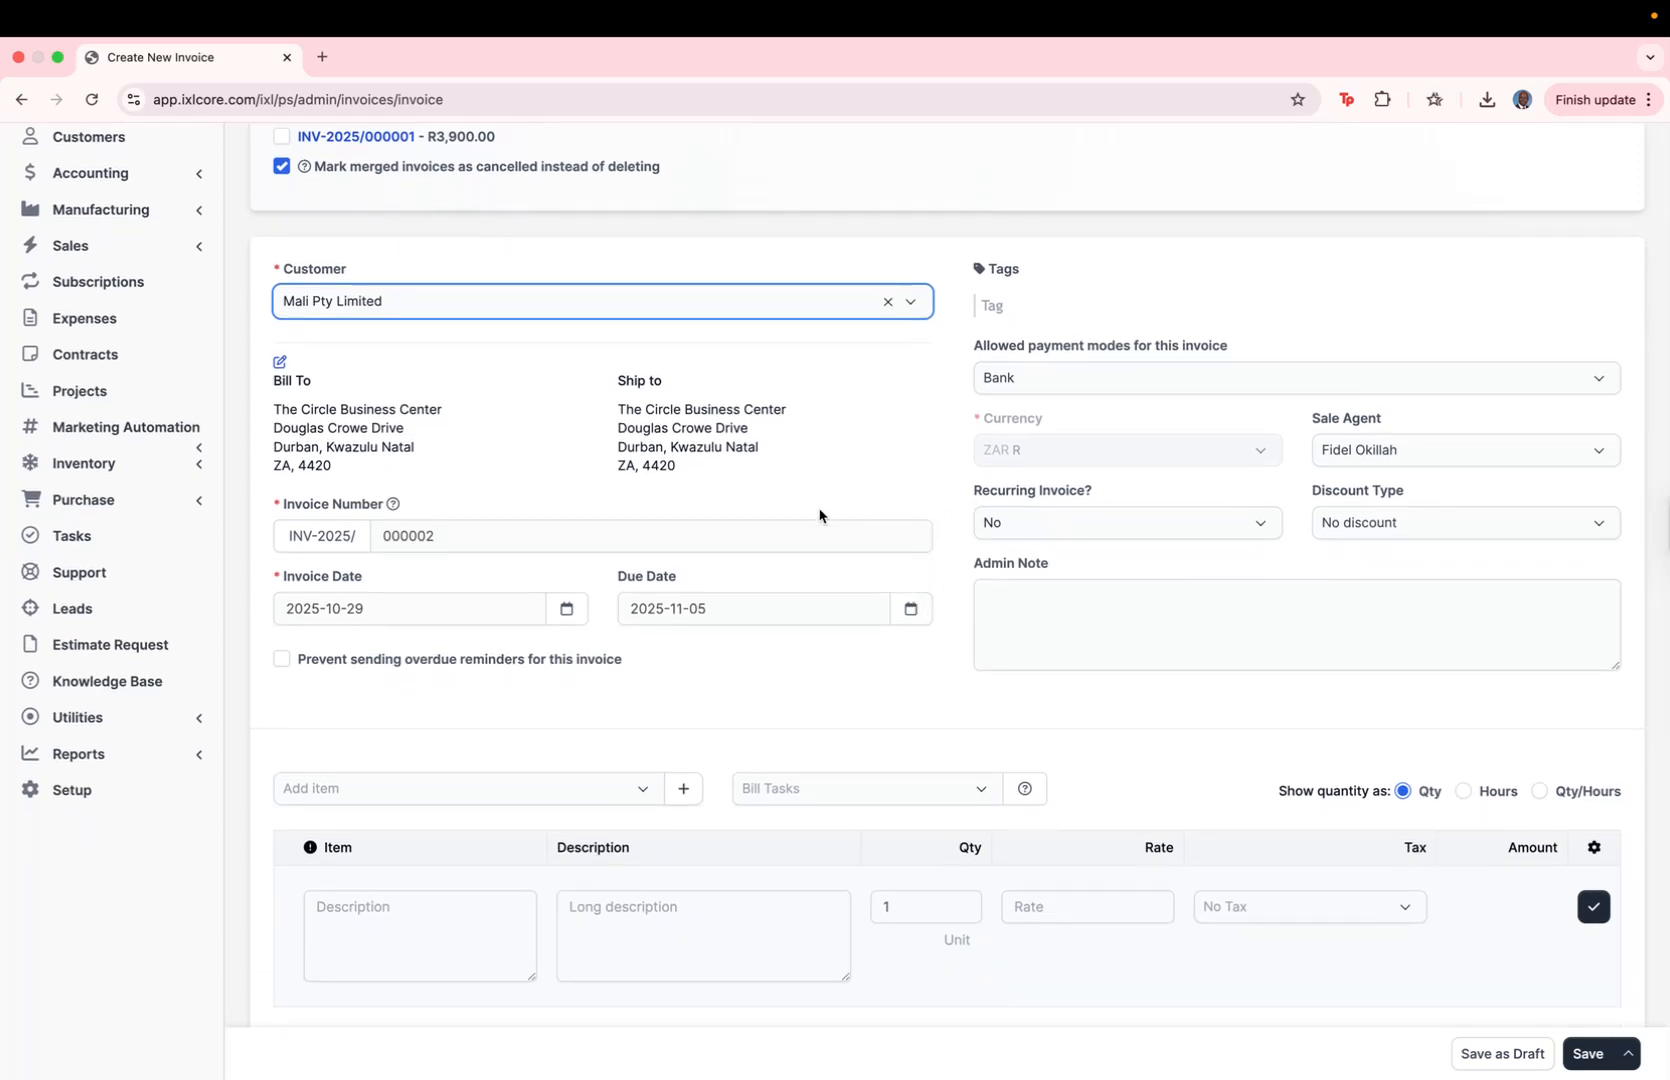
left_click(1262, 527)
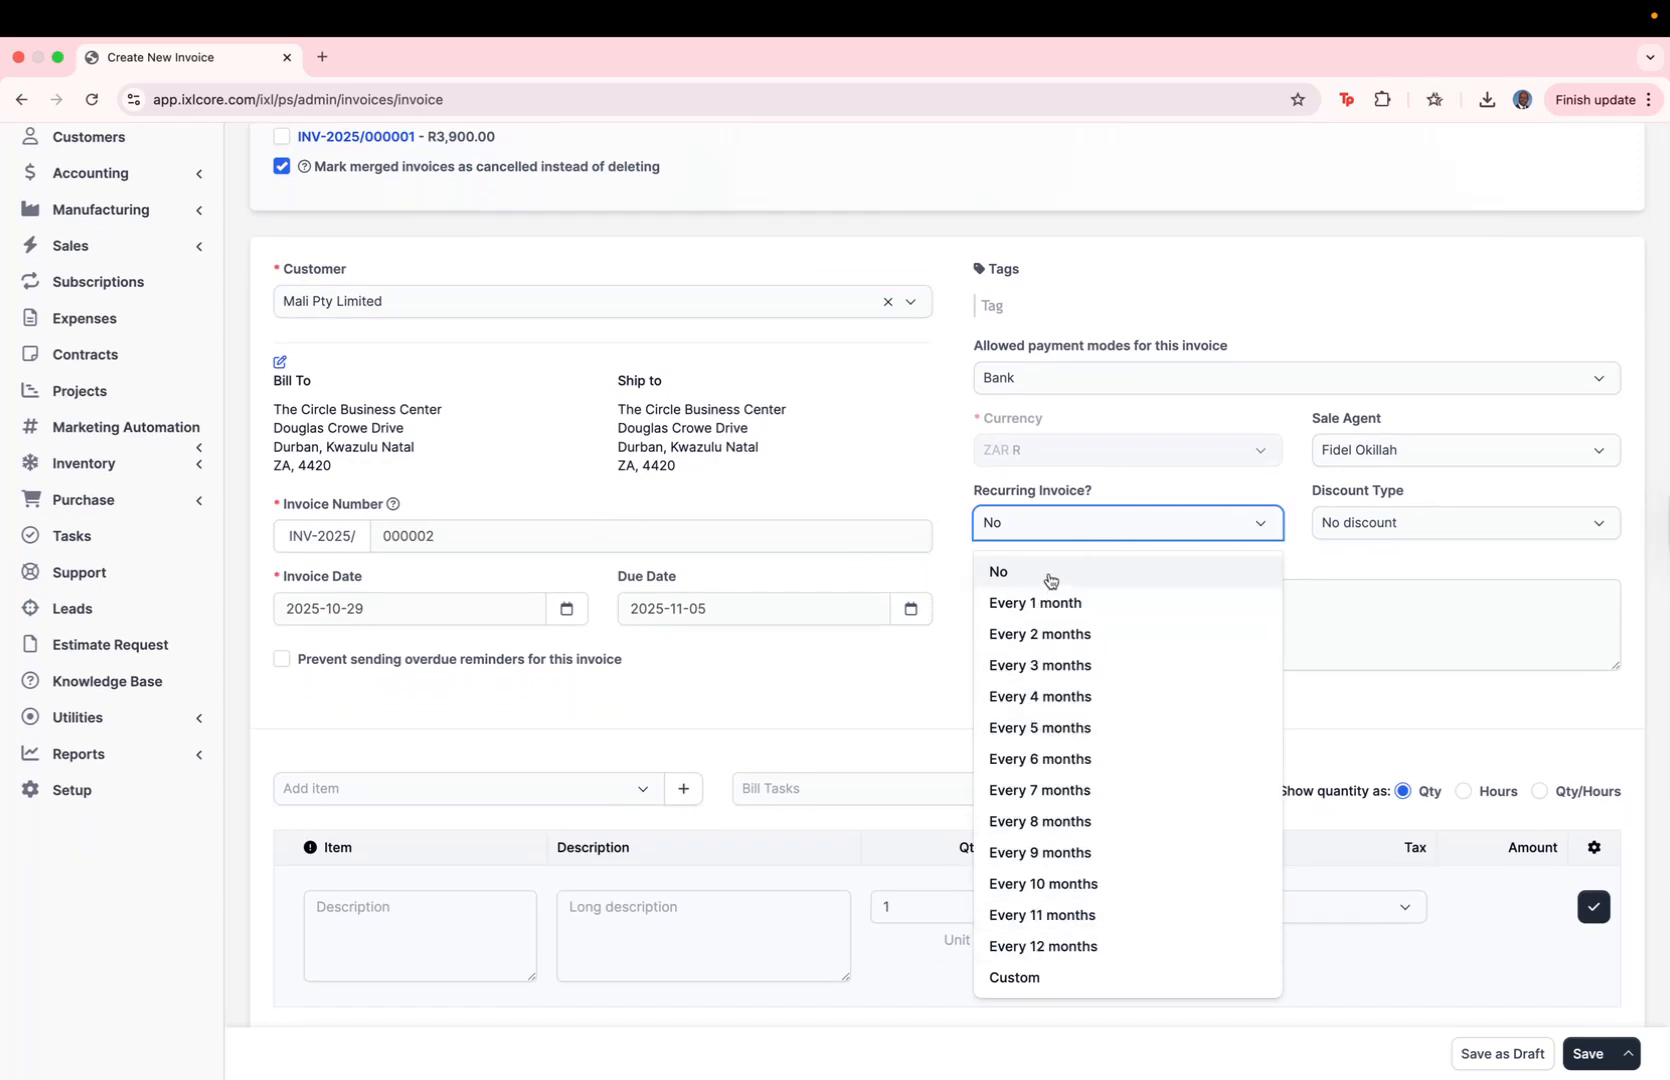
left_click(910, 481)
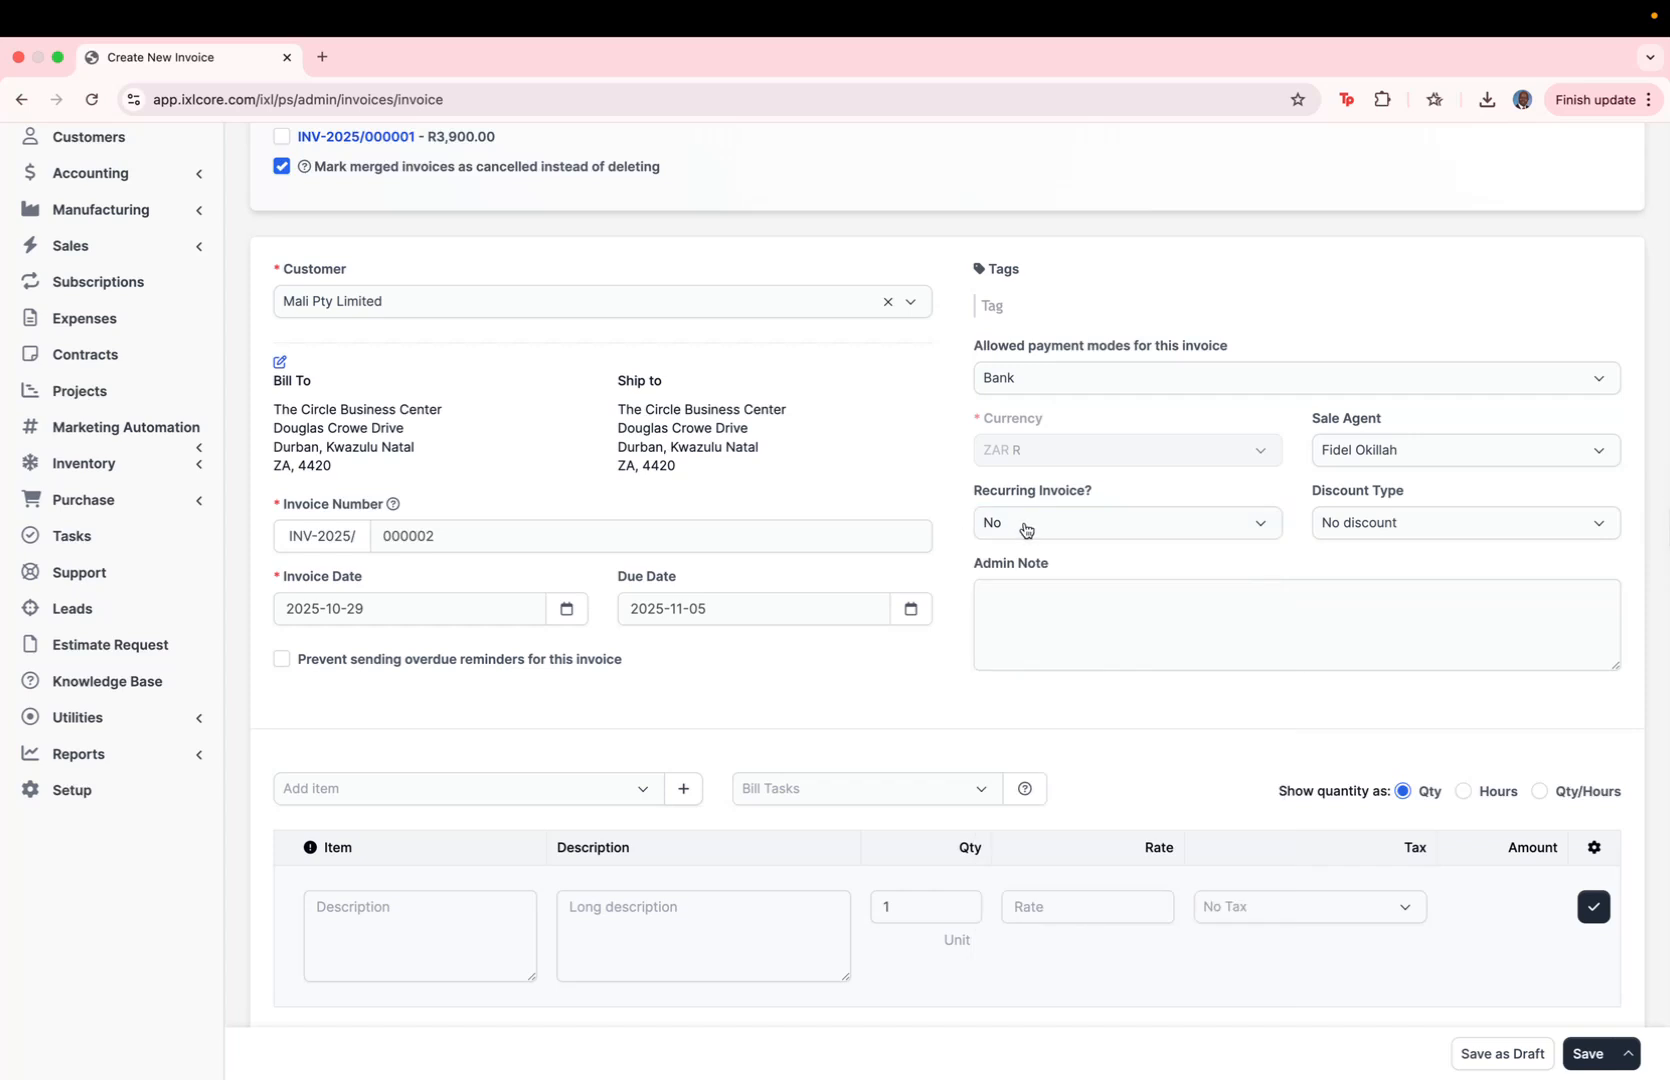
left_click(1056, 531)
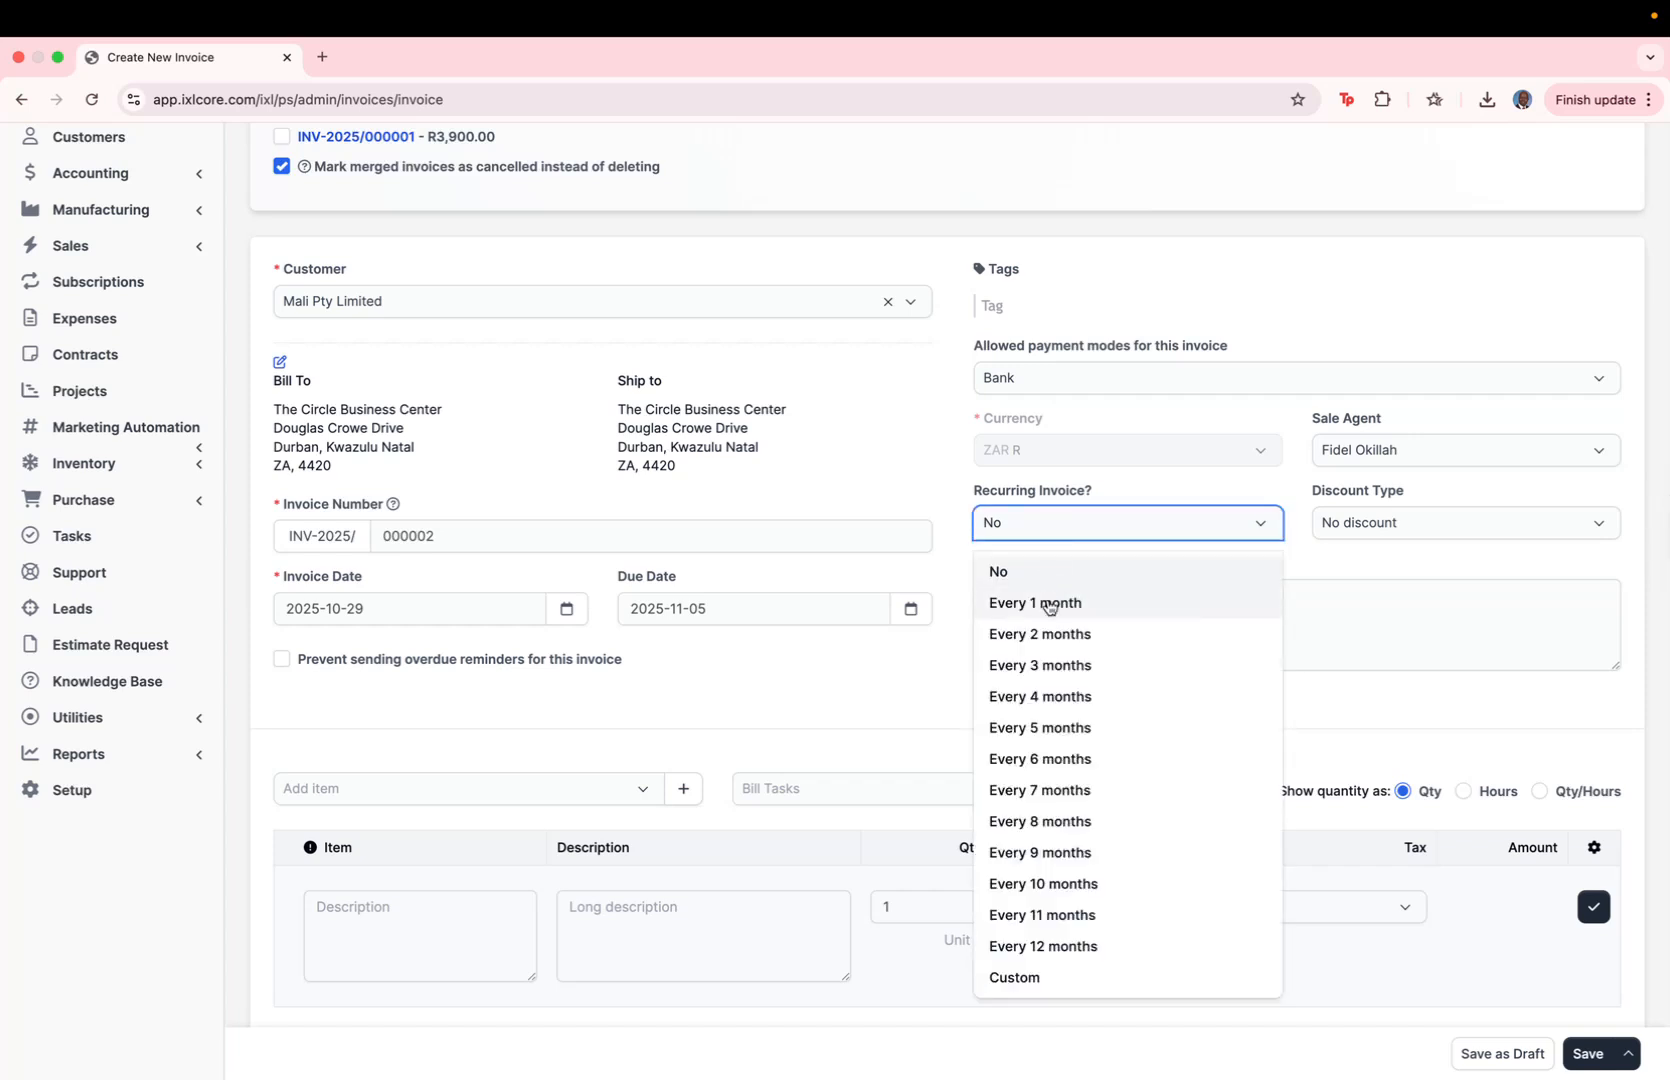
left_click(1049, 600)
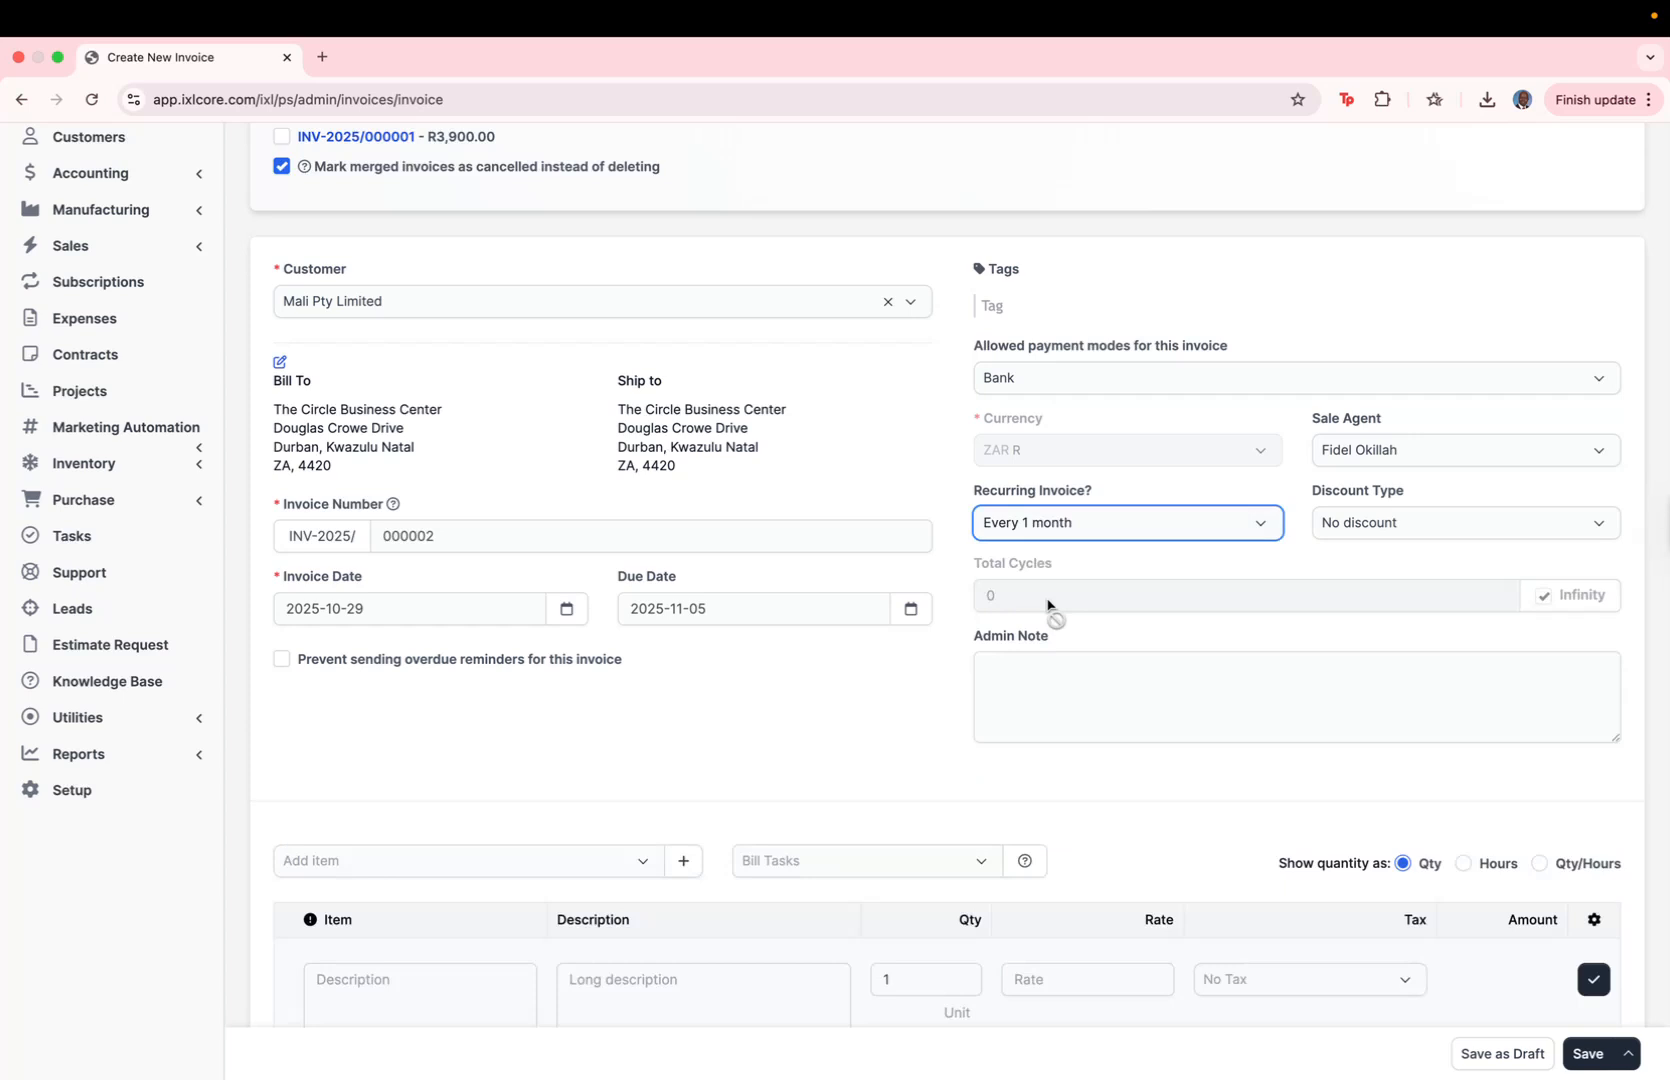
left_click(1102, 536)
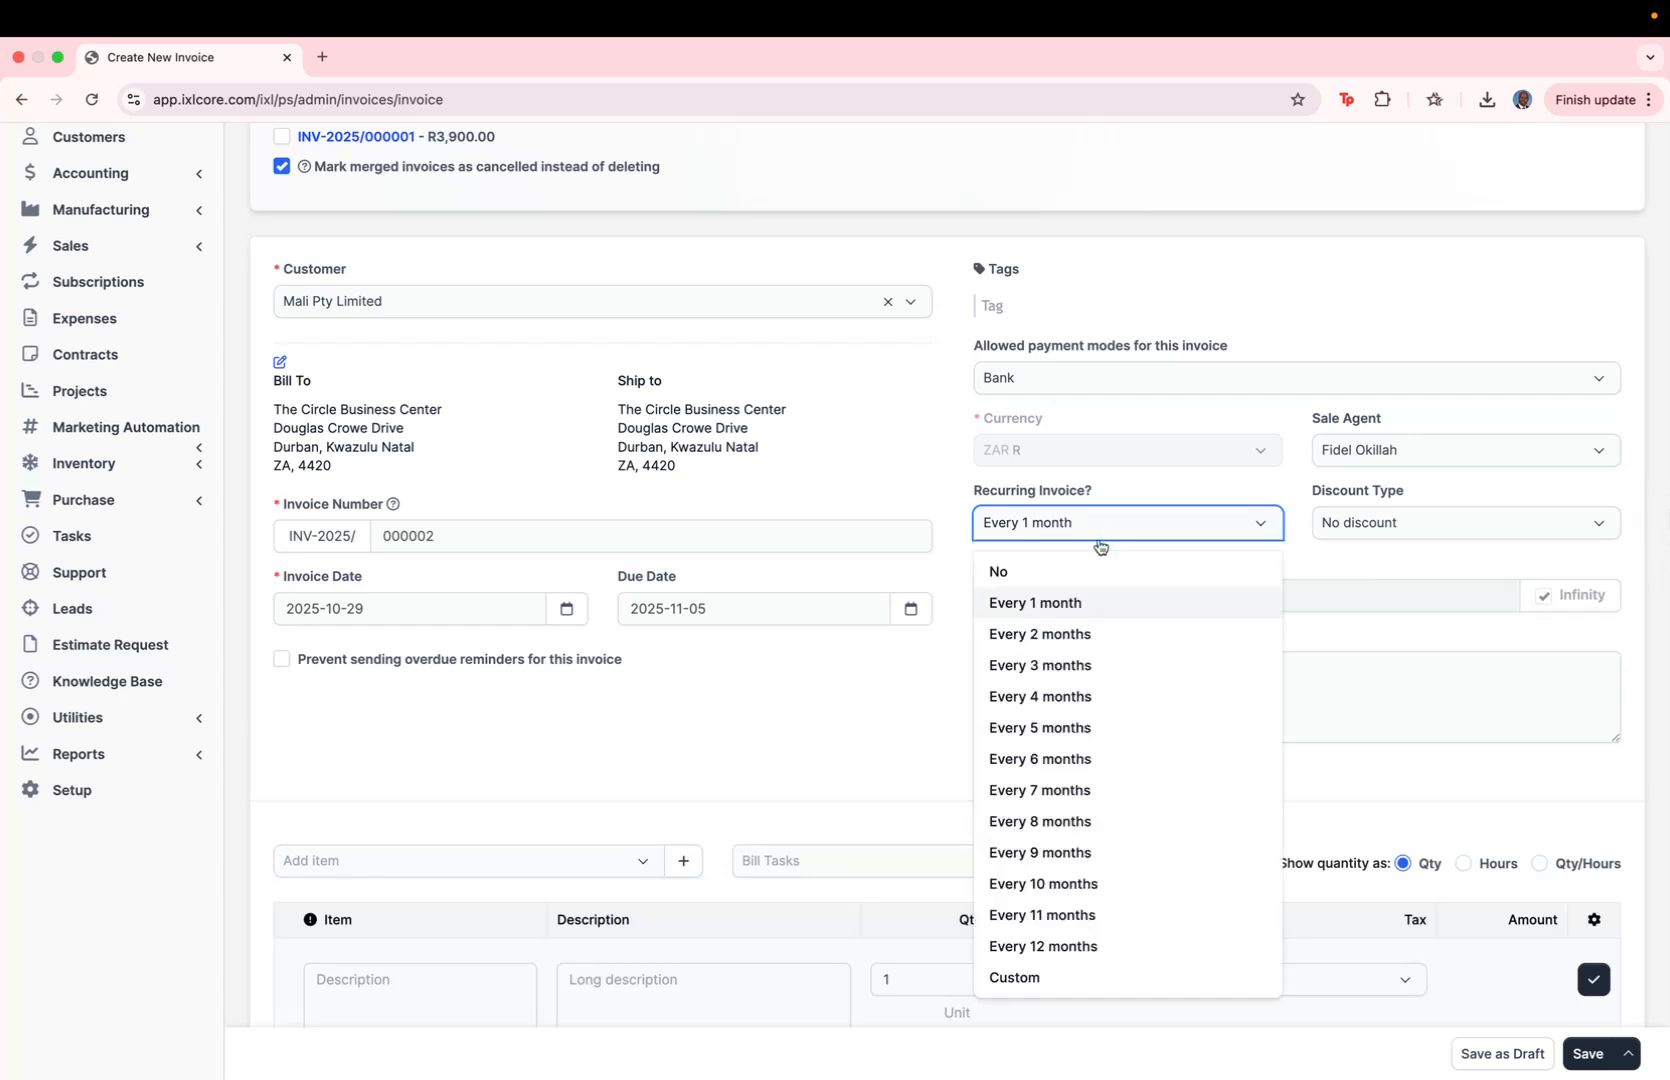
left_click(1055, 576)
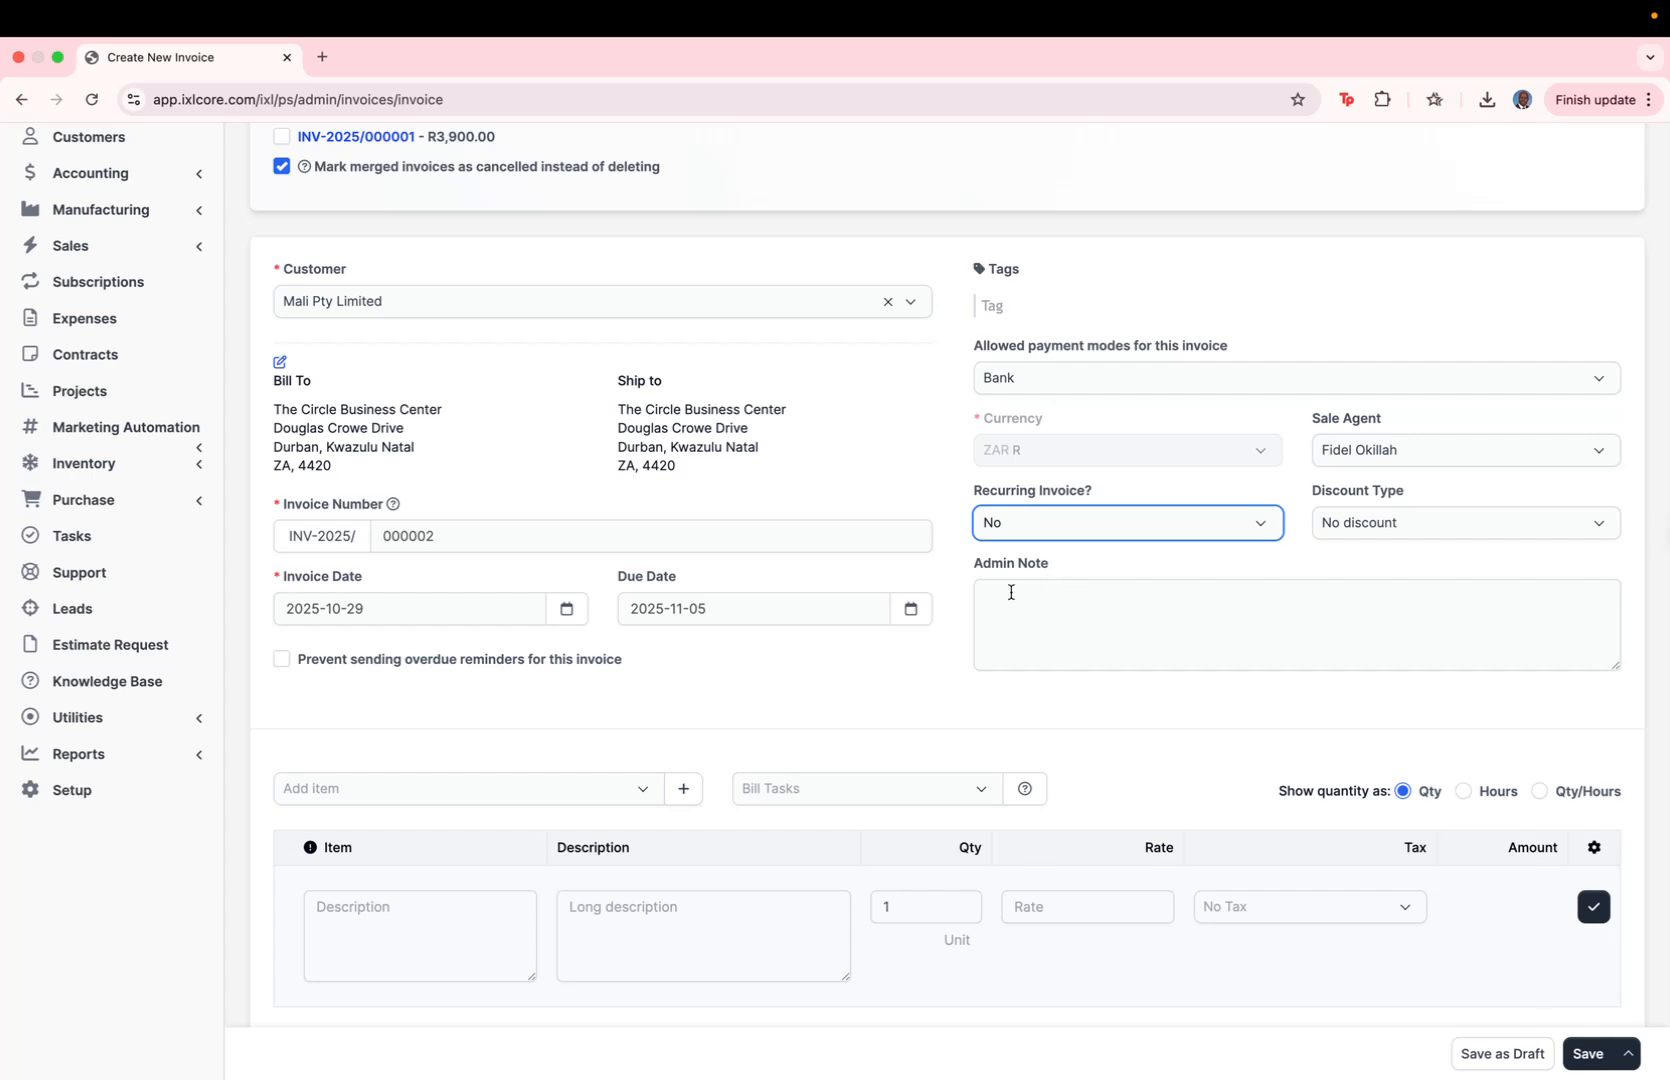
Step: Add the Routers item to the invoice with a quantity of 15
scroll(1040, 619, "down", 1)
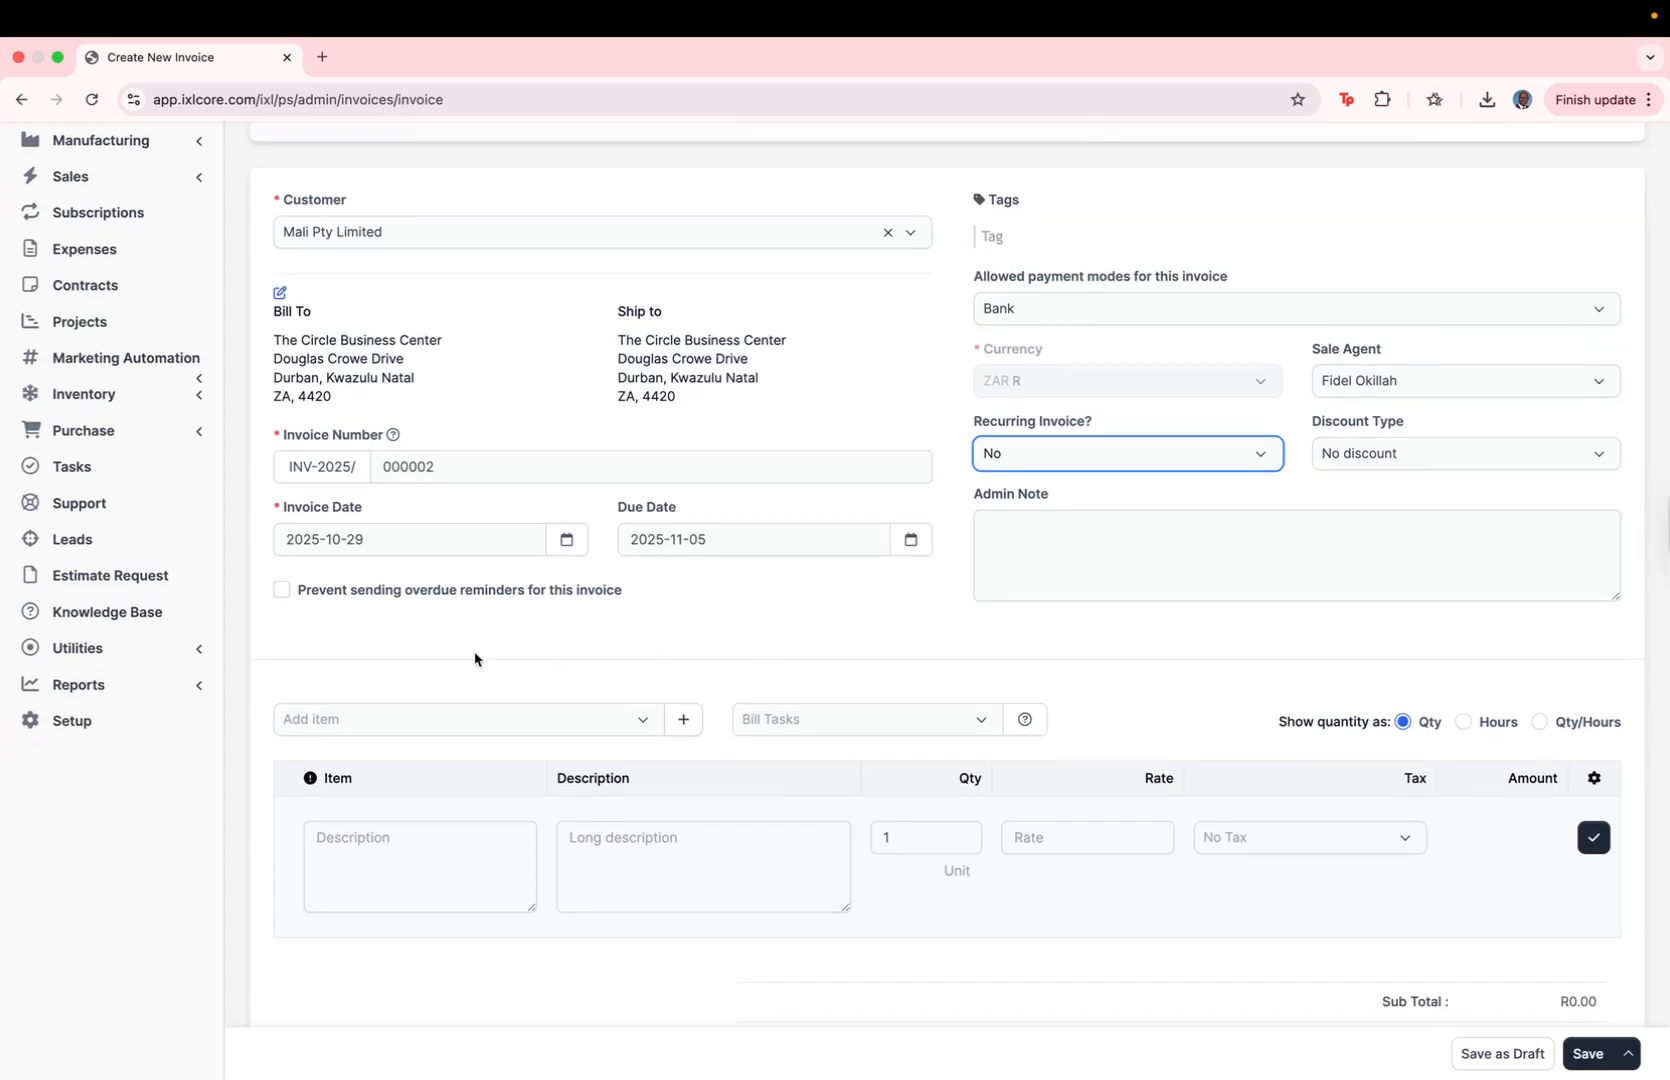
left_click(638, 724)
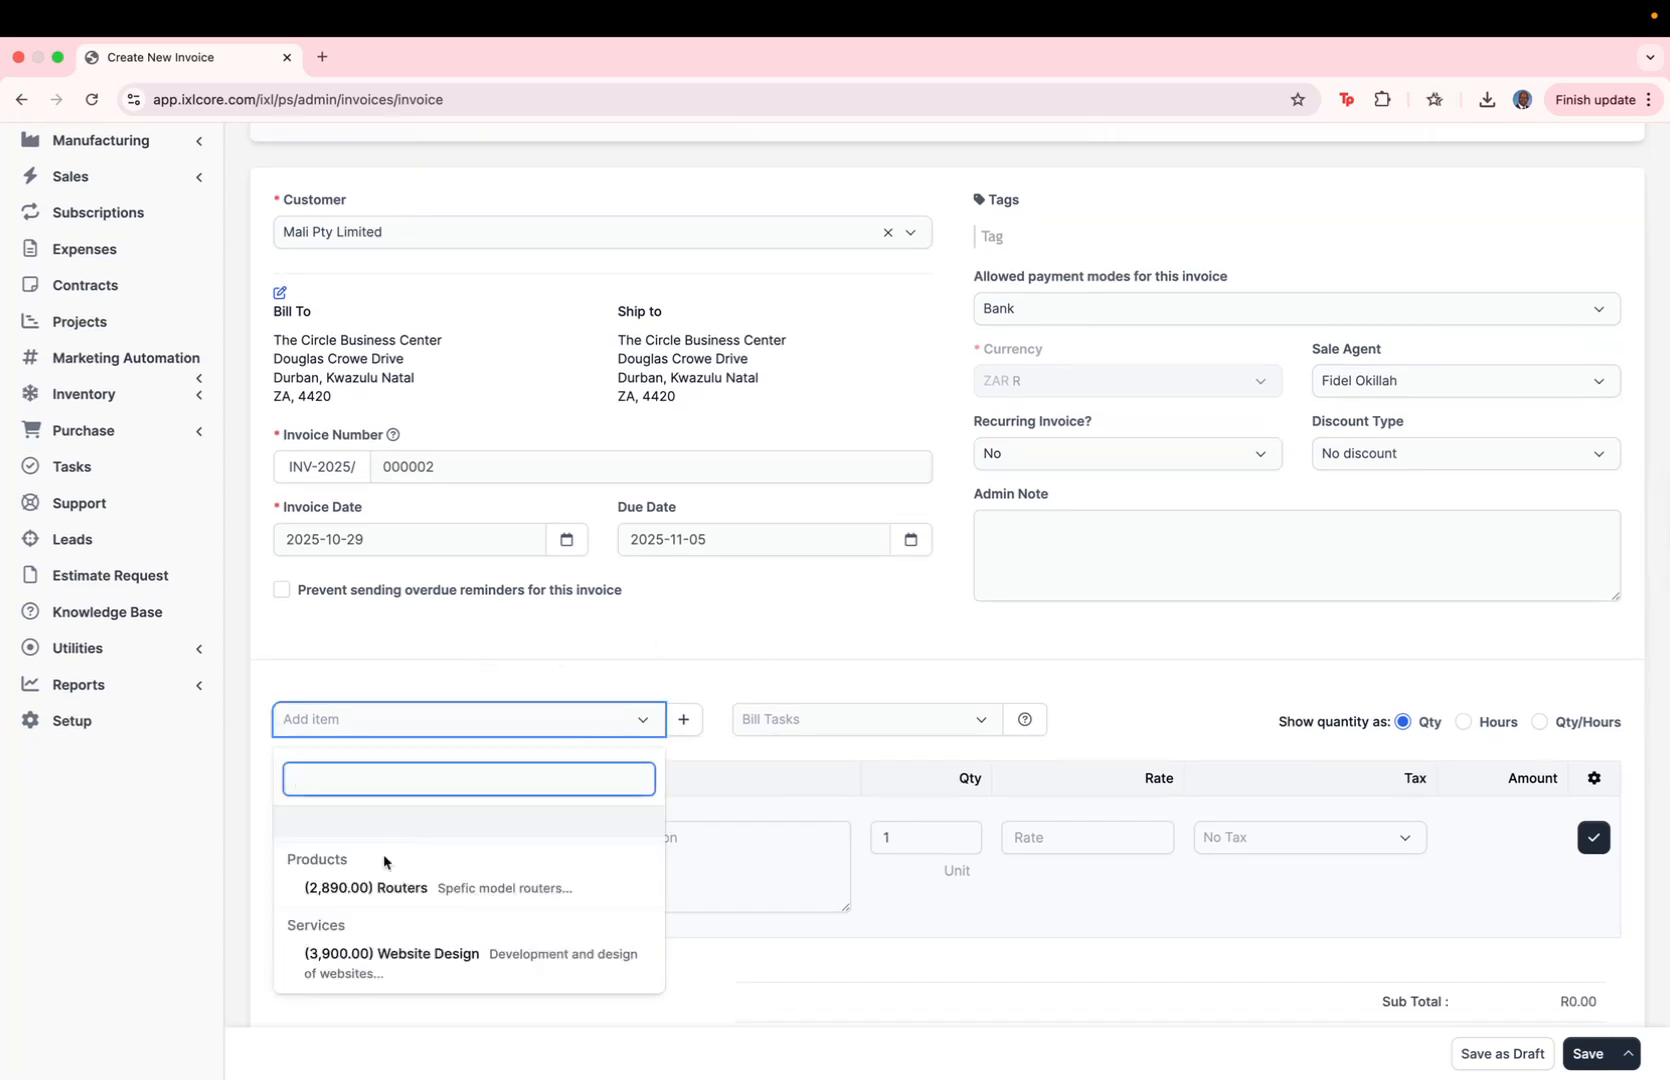
left_click(420, 889)
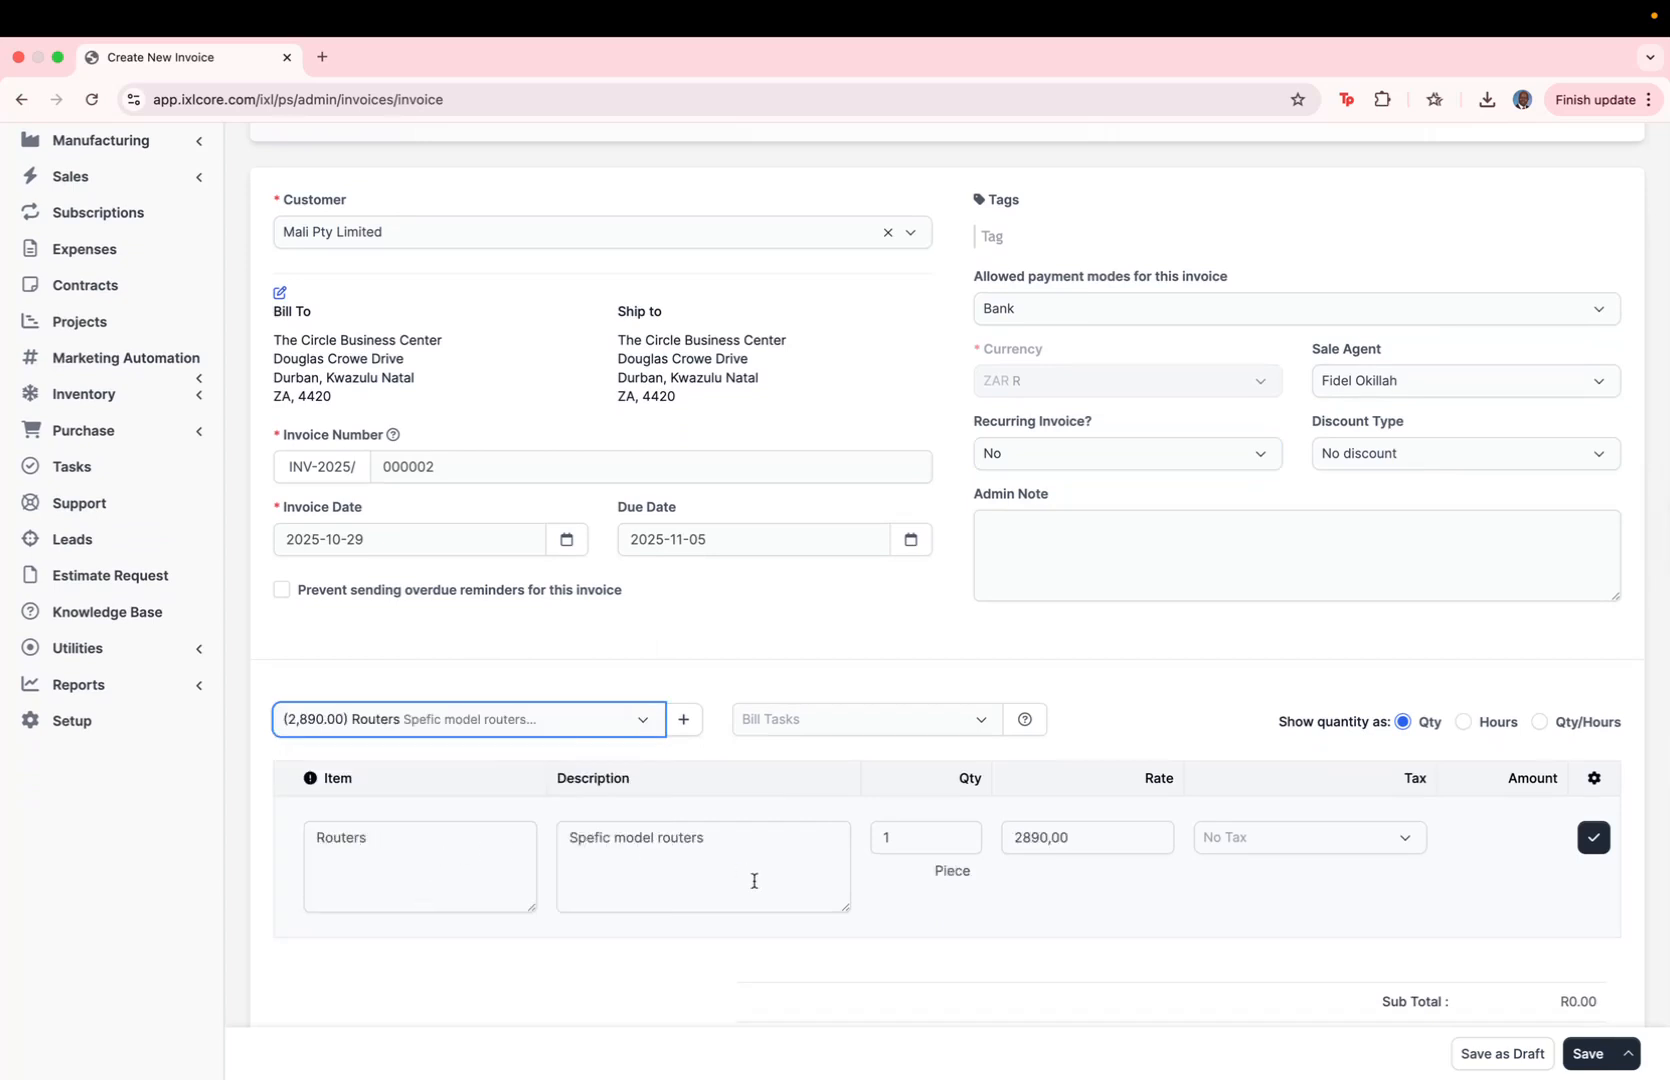
left_click(899, 849)
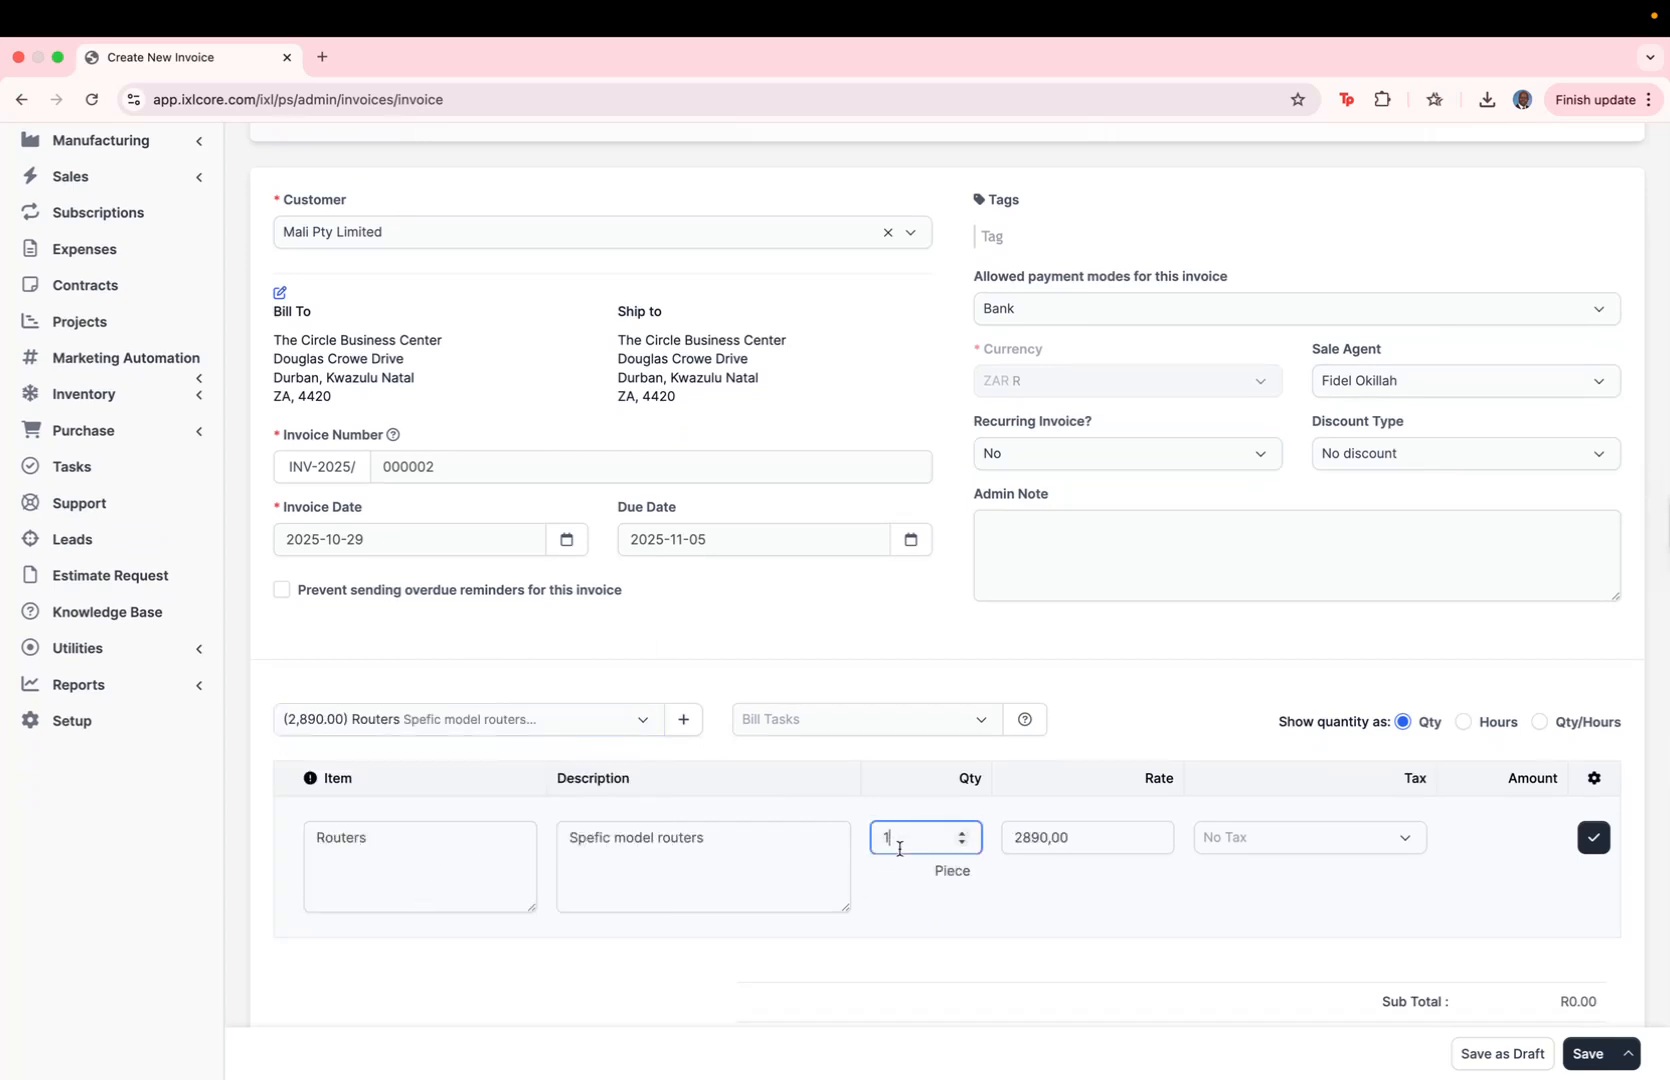
key("BackSpace")
left_click(911, 541)
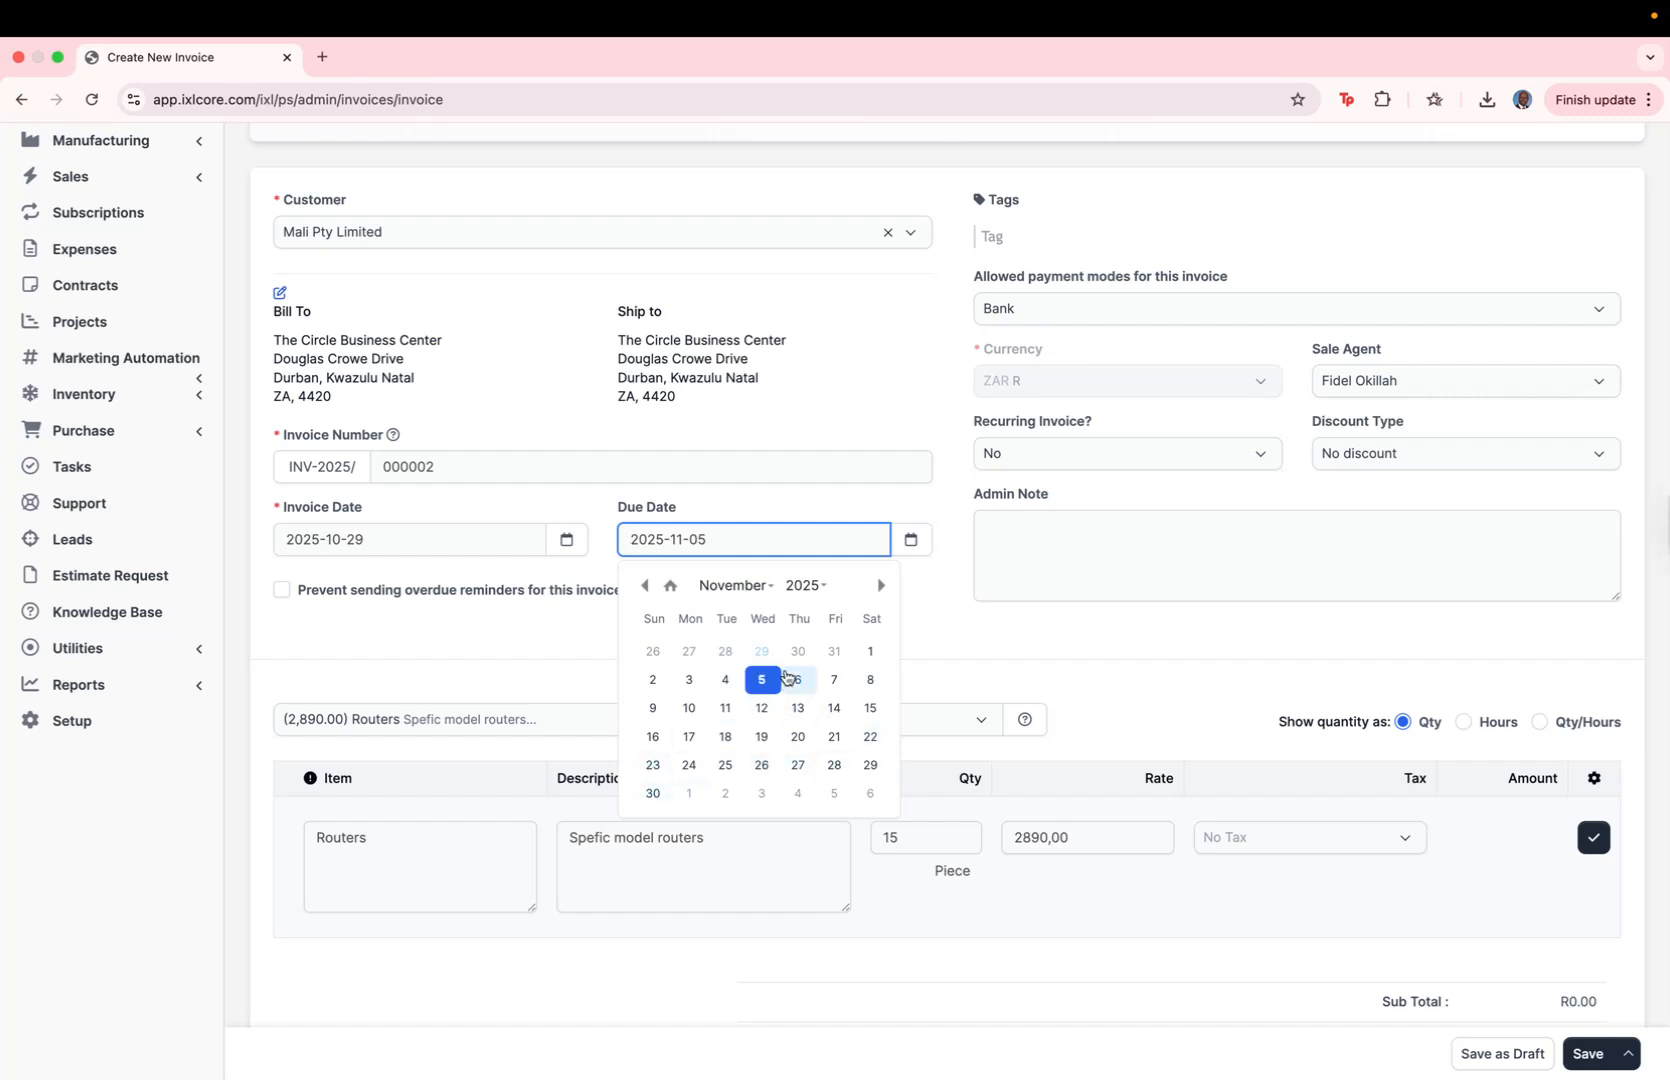
left_click(754, 490)
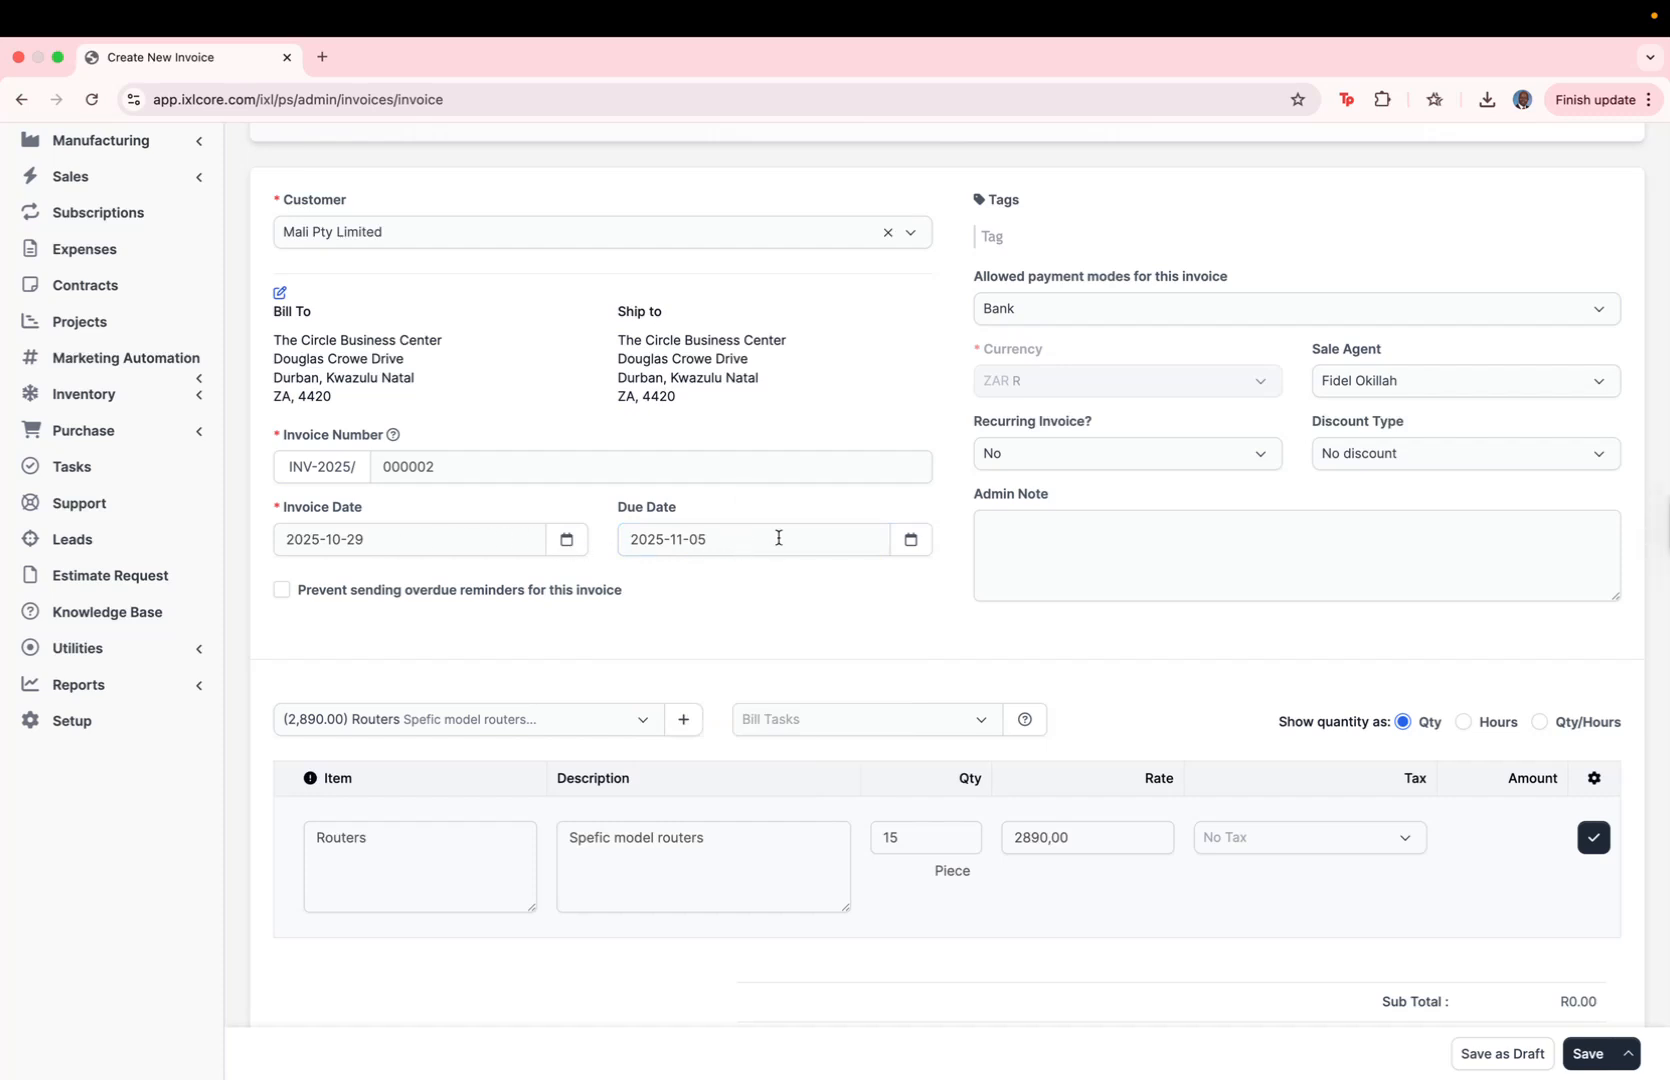
scroll(1184, 664, "down", 5)
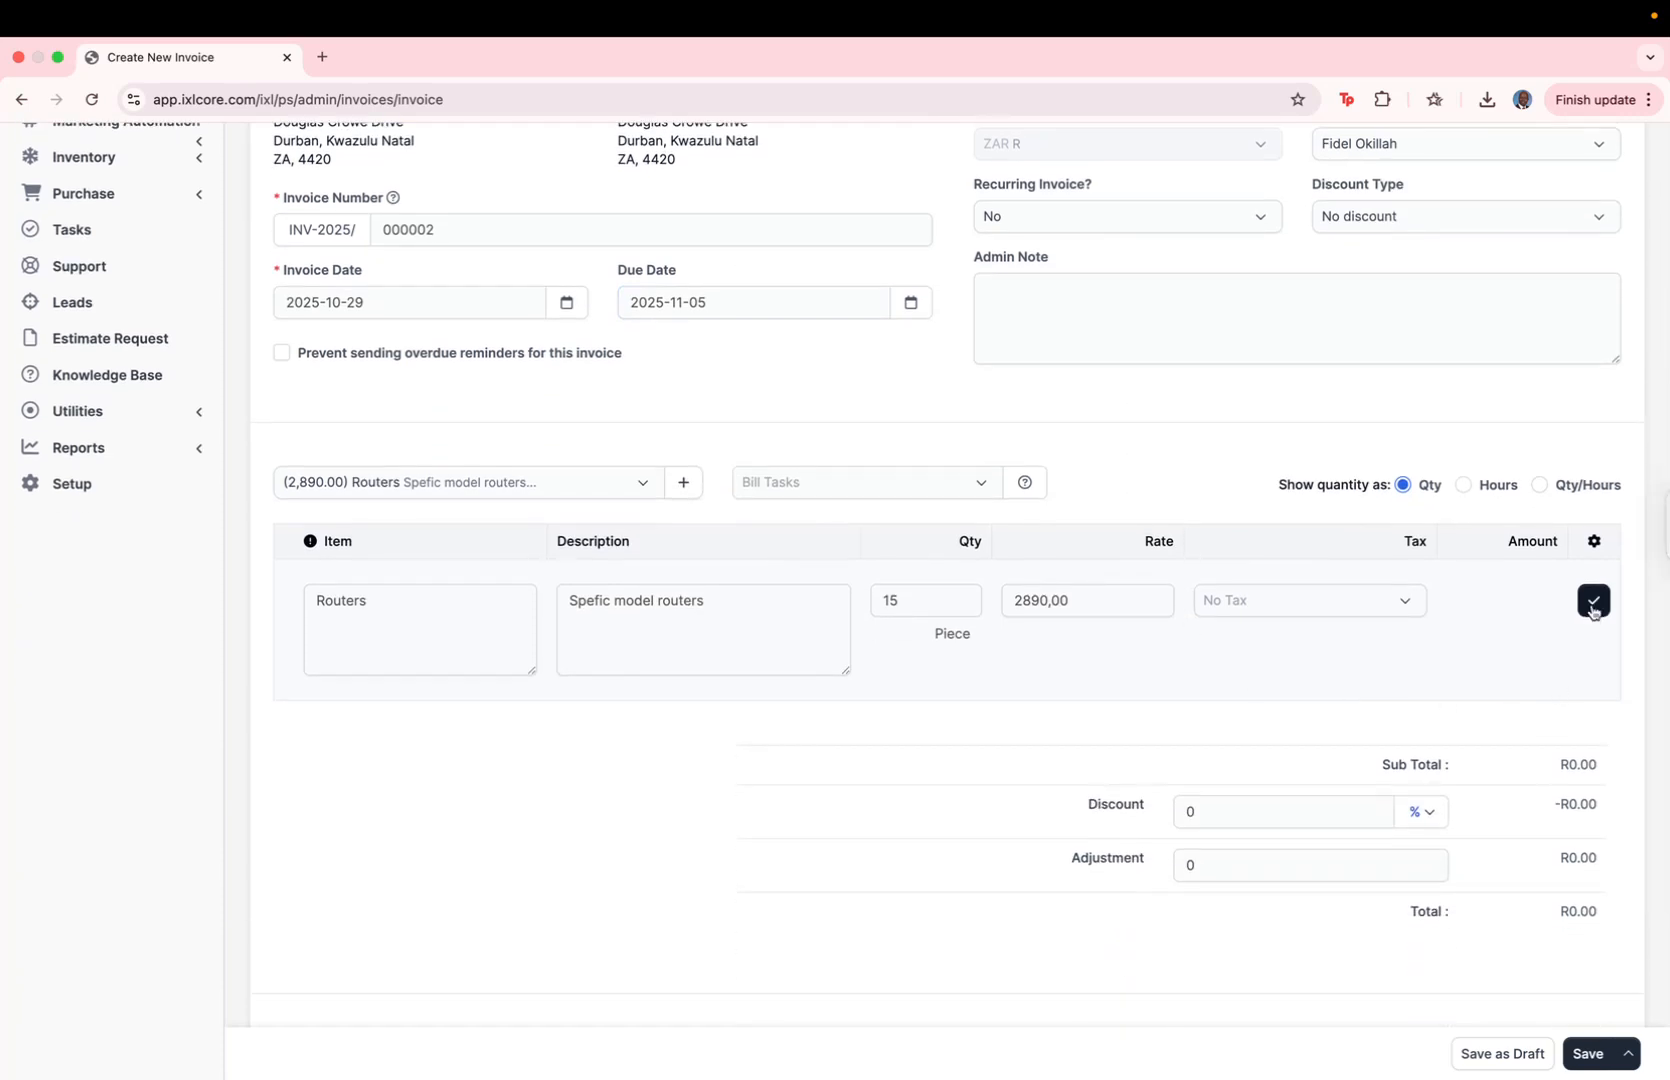
left_click(1593, 603)
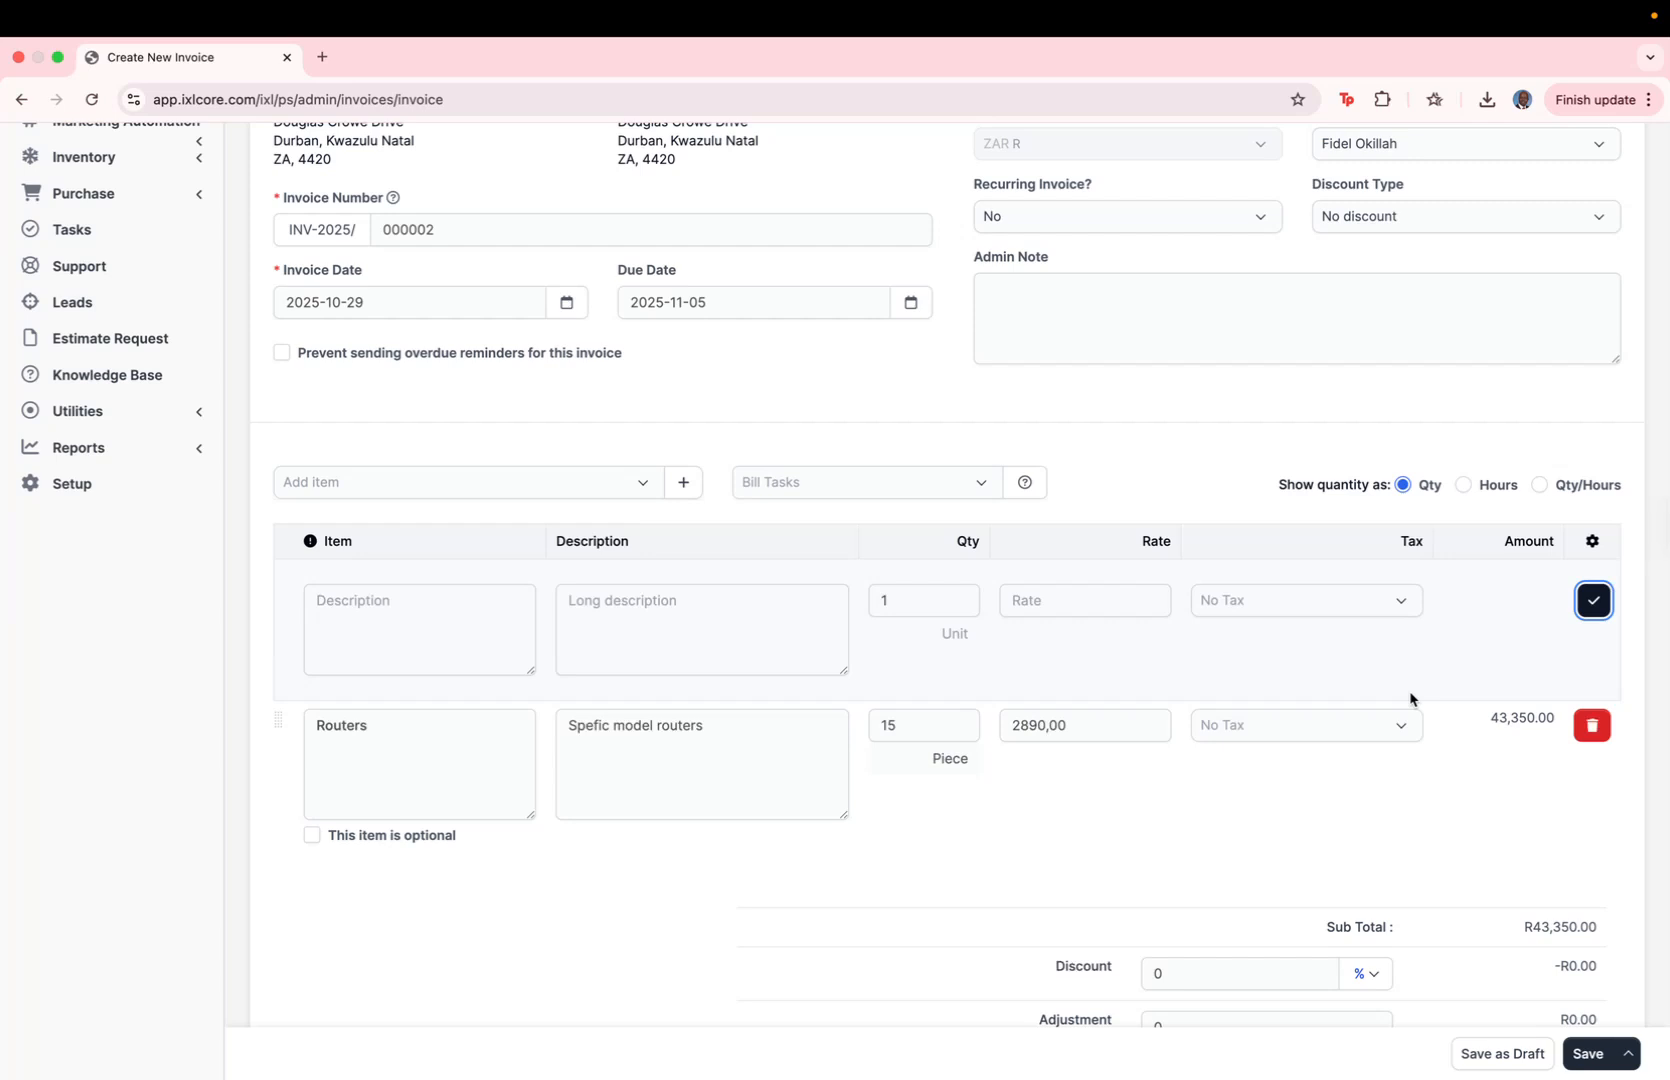
Step: Check the invoice's discount type and client note, and save and send the invoice to the customer
scroll(1410, 698, "down", 6)
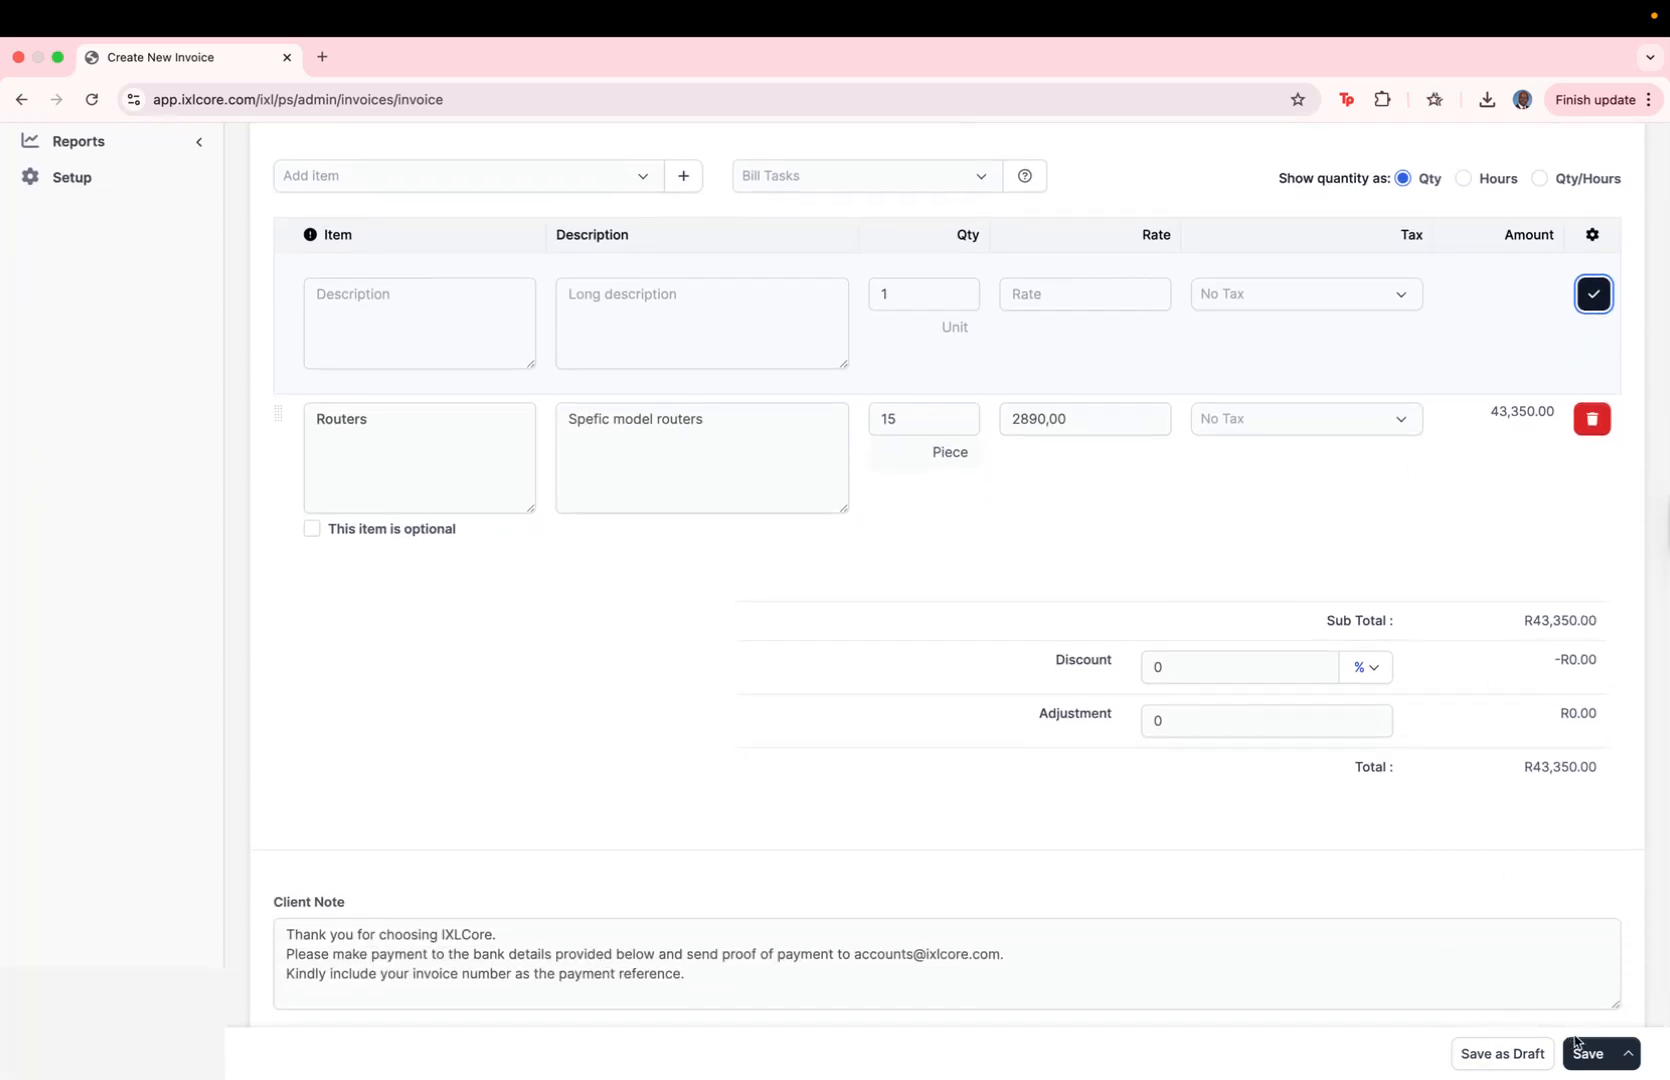
scroll(1334, 711, "up", 1)
scroll(1334, 711, "up", 15)
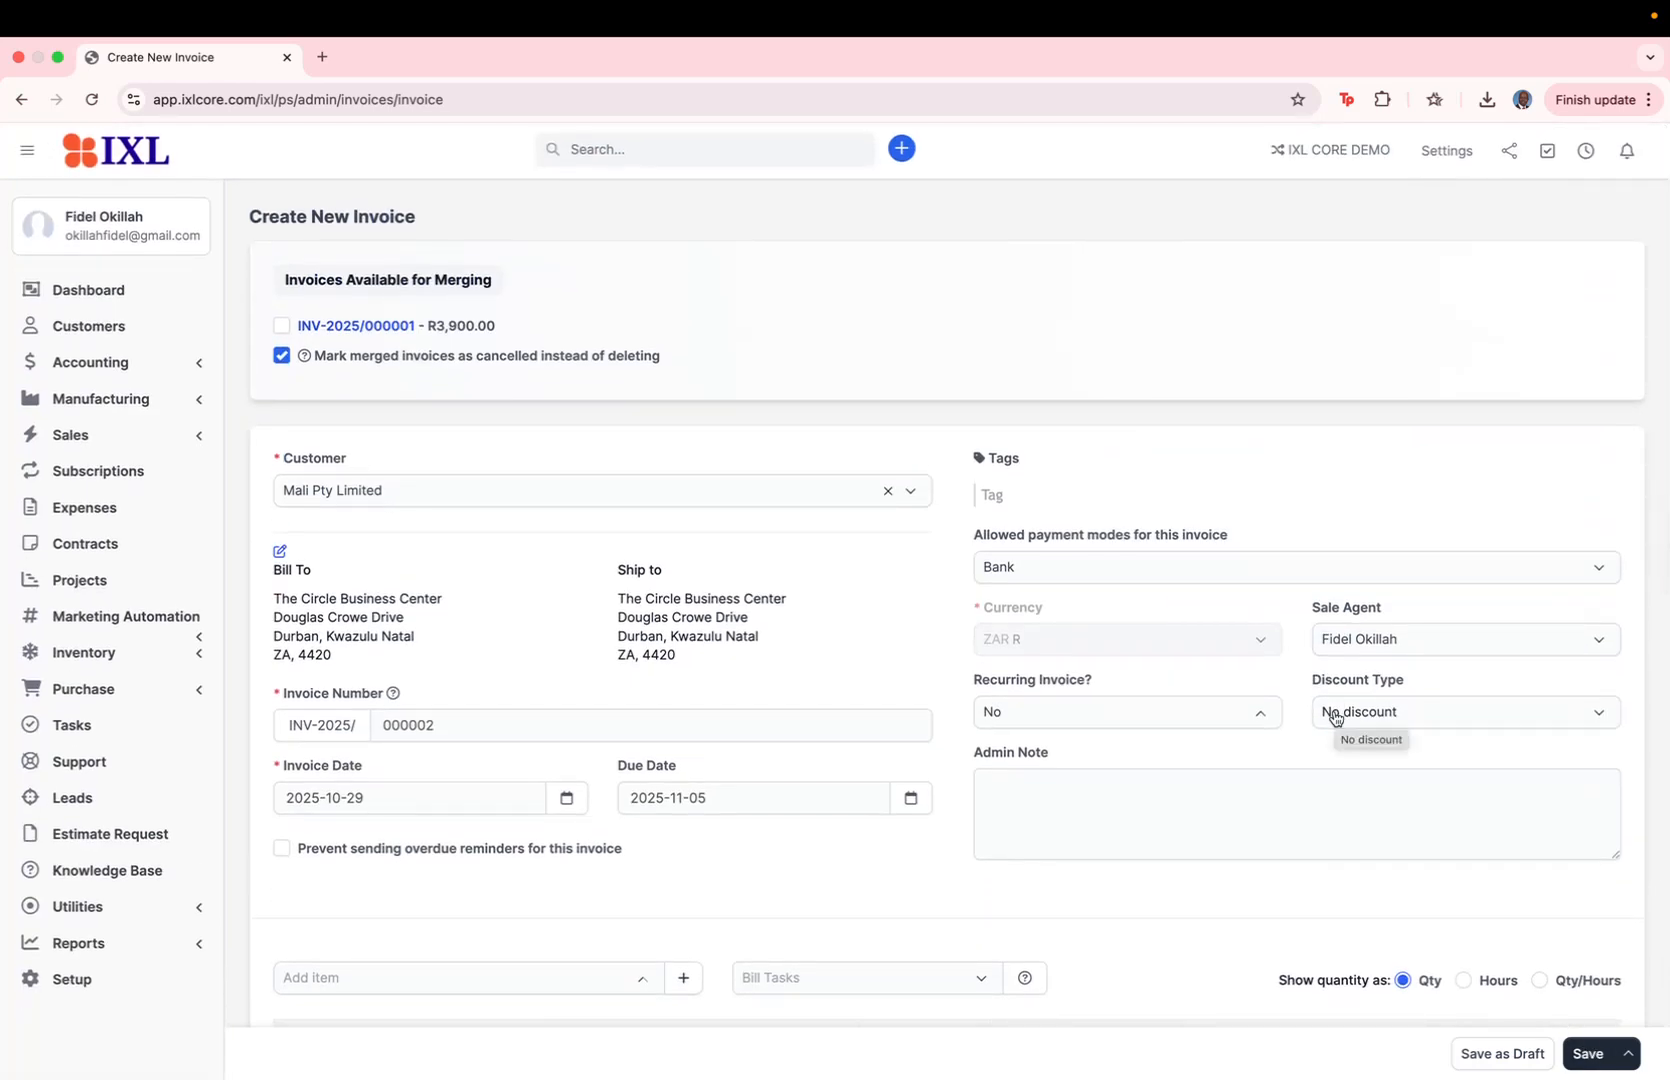
scroll(1334, 713, "down", 8)
scroll(1333, 717, "down", 3)
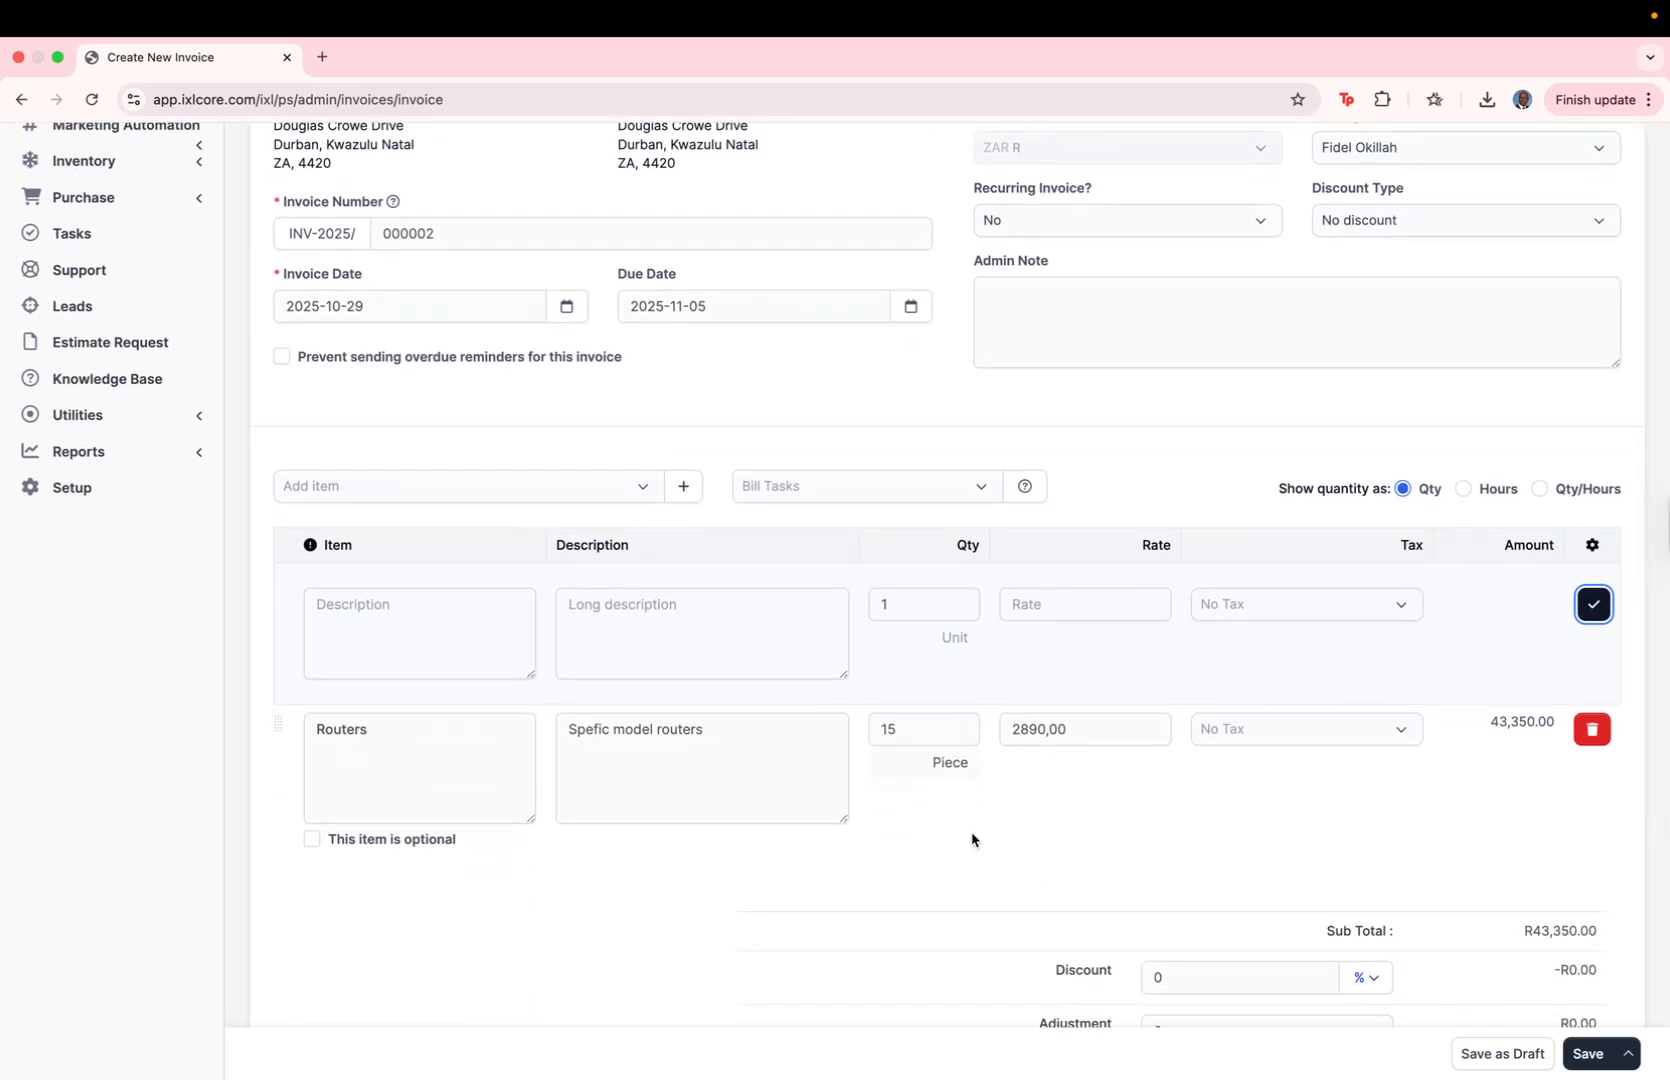
scroll(973, 839, "down", 11)
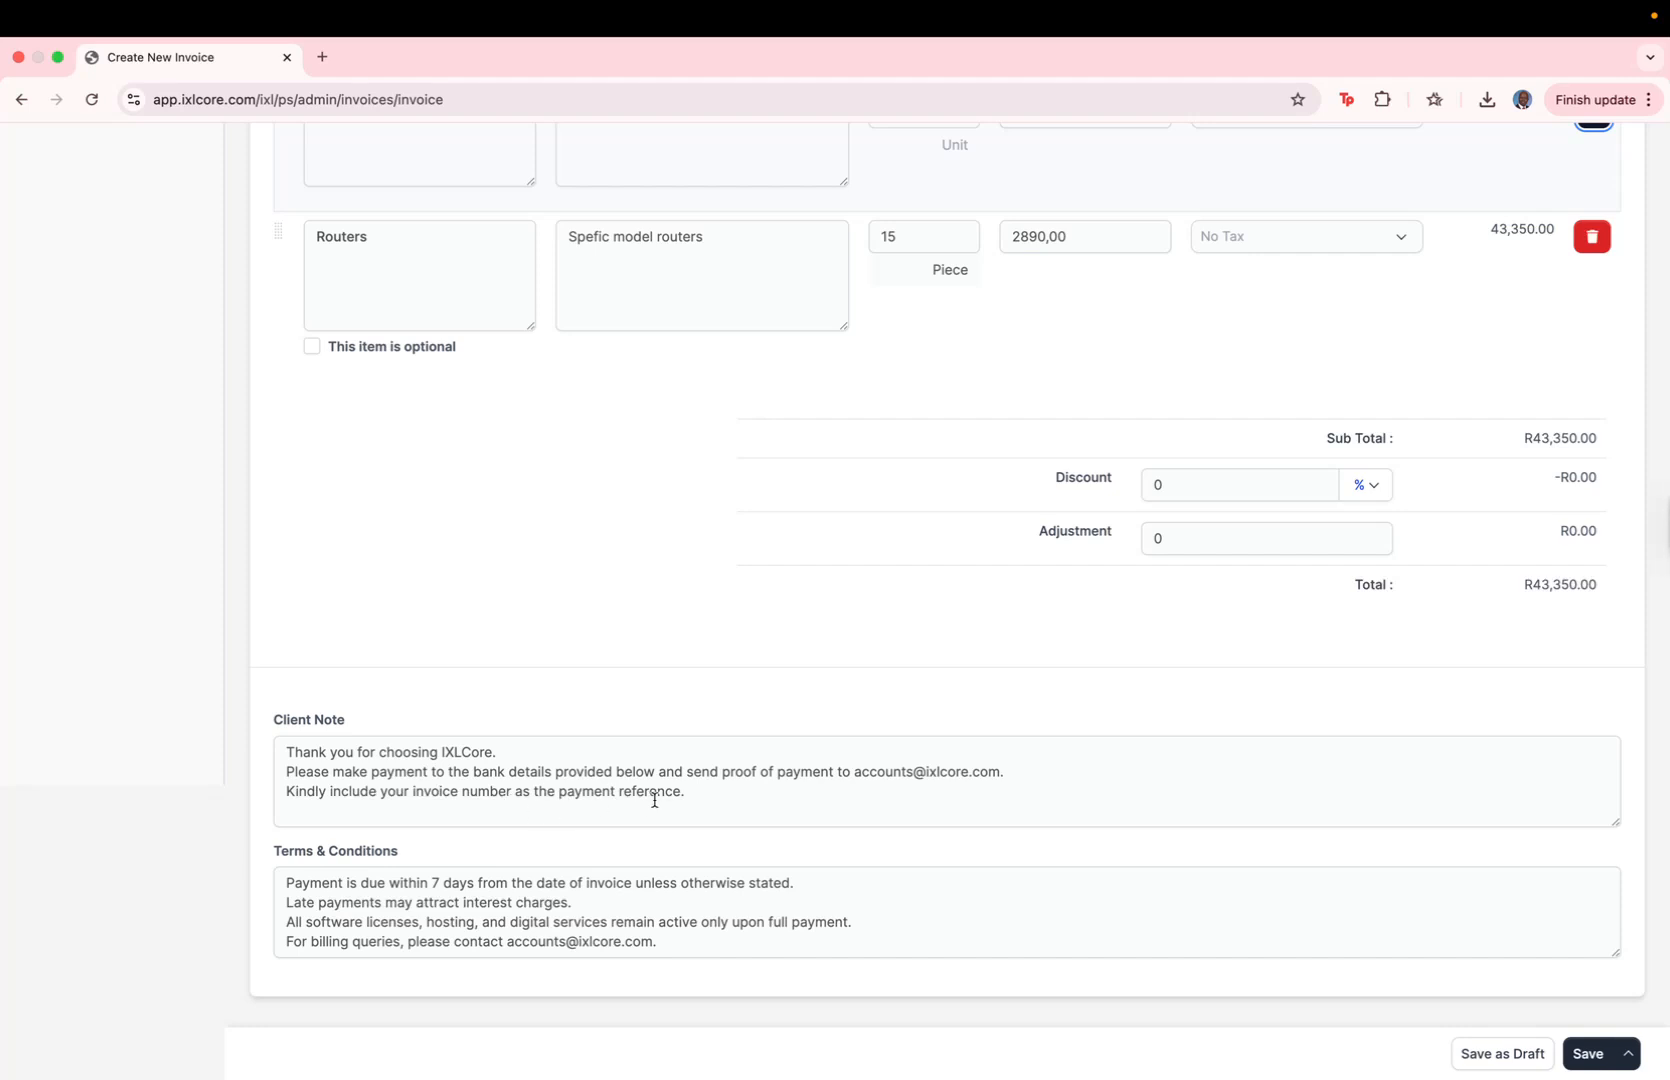
left_click_drag(705, 793, 295, 755)
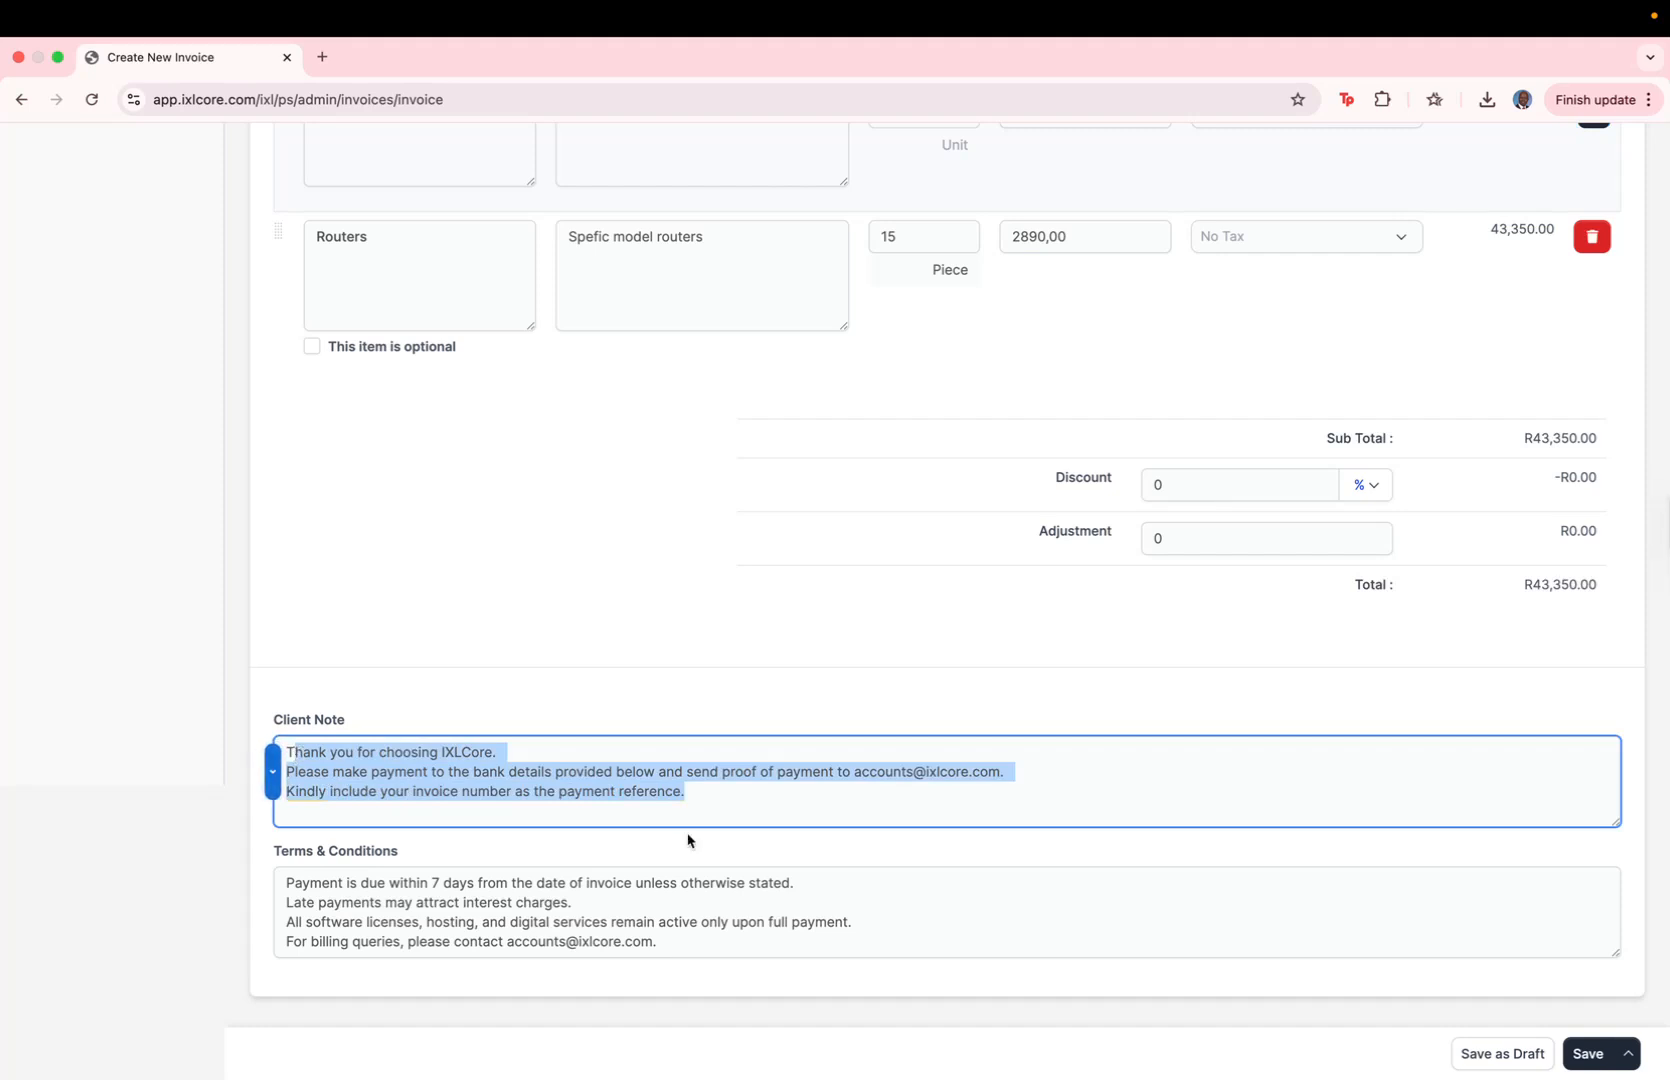
left_click(1627, 1053)
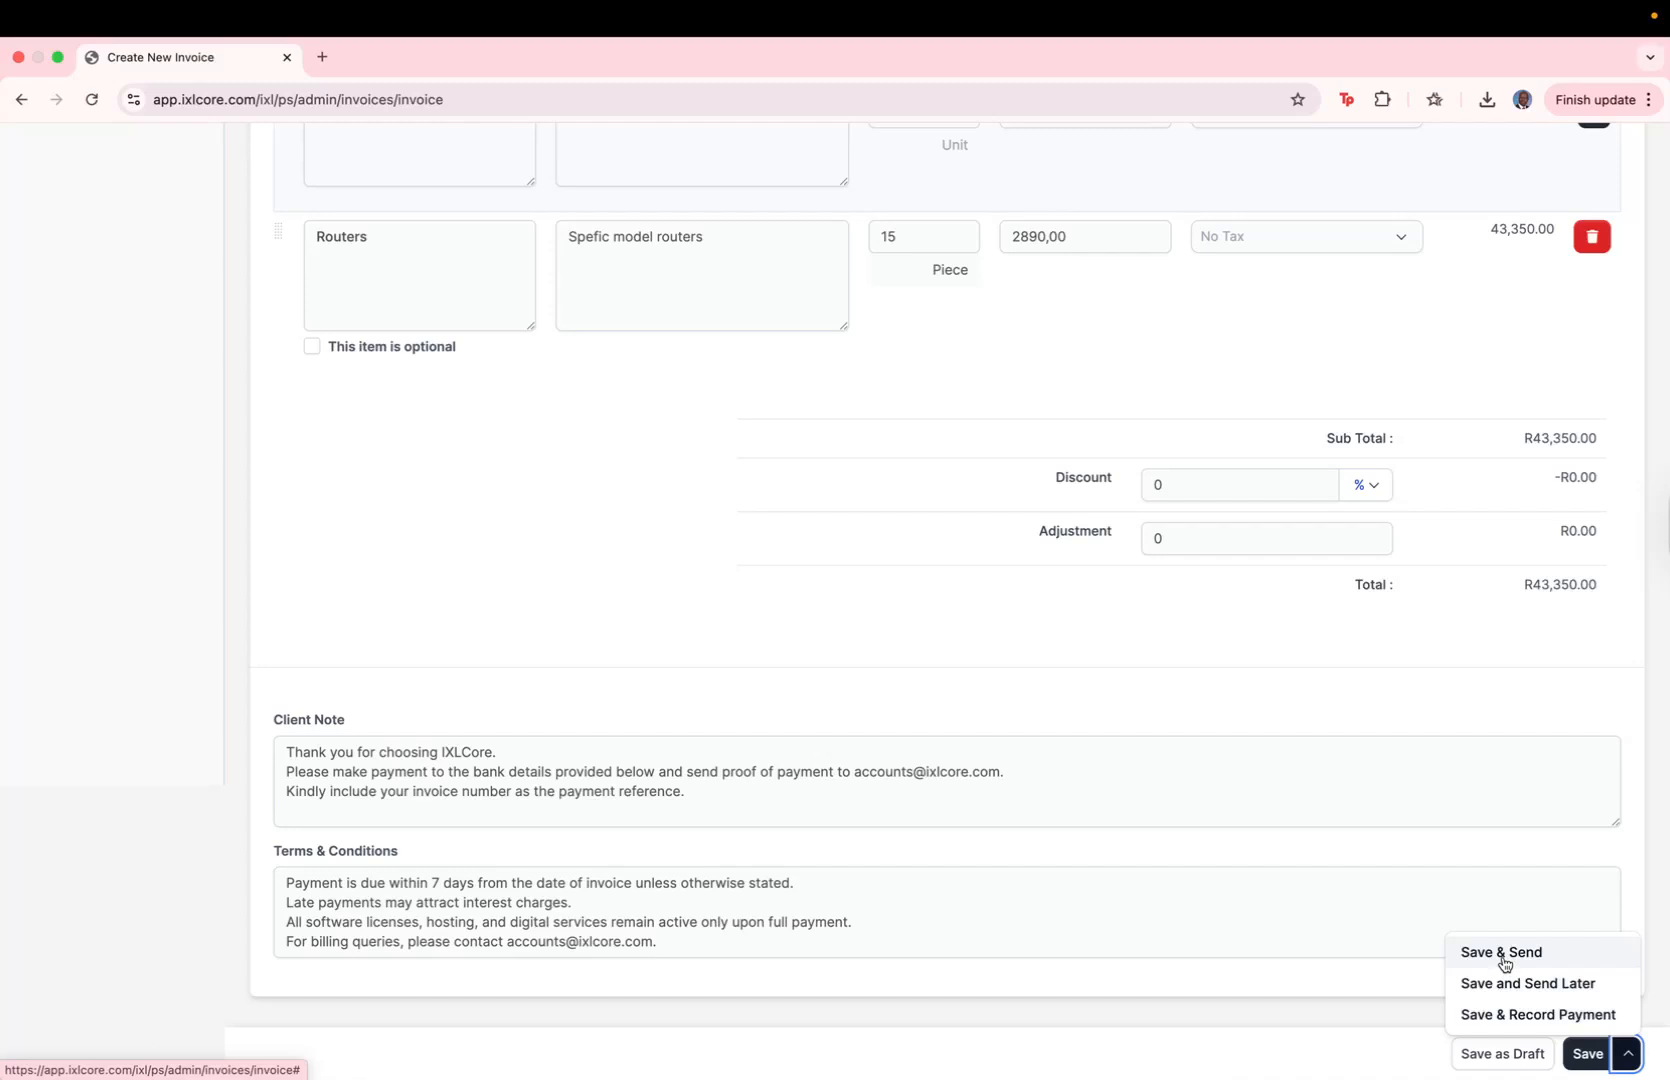
left_click(1502, 958)
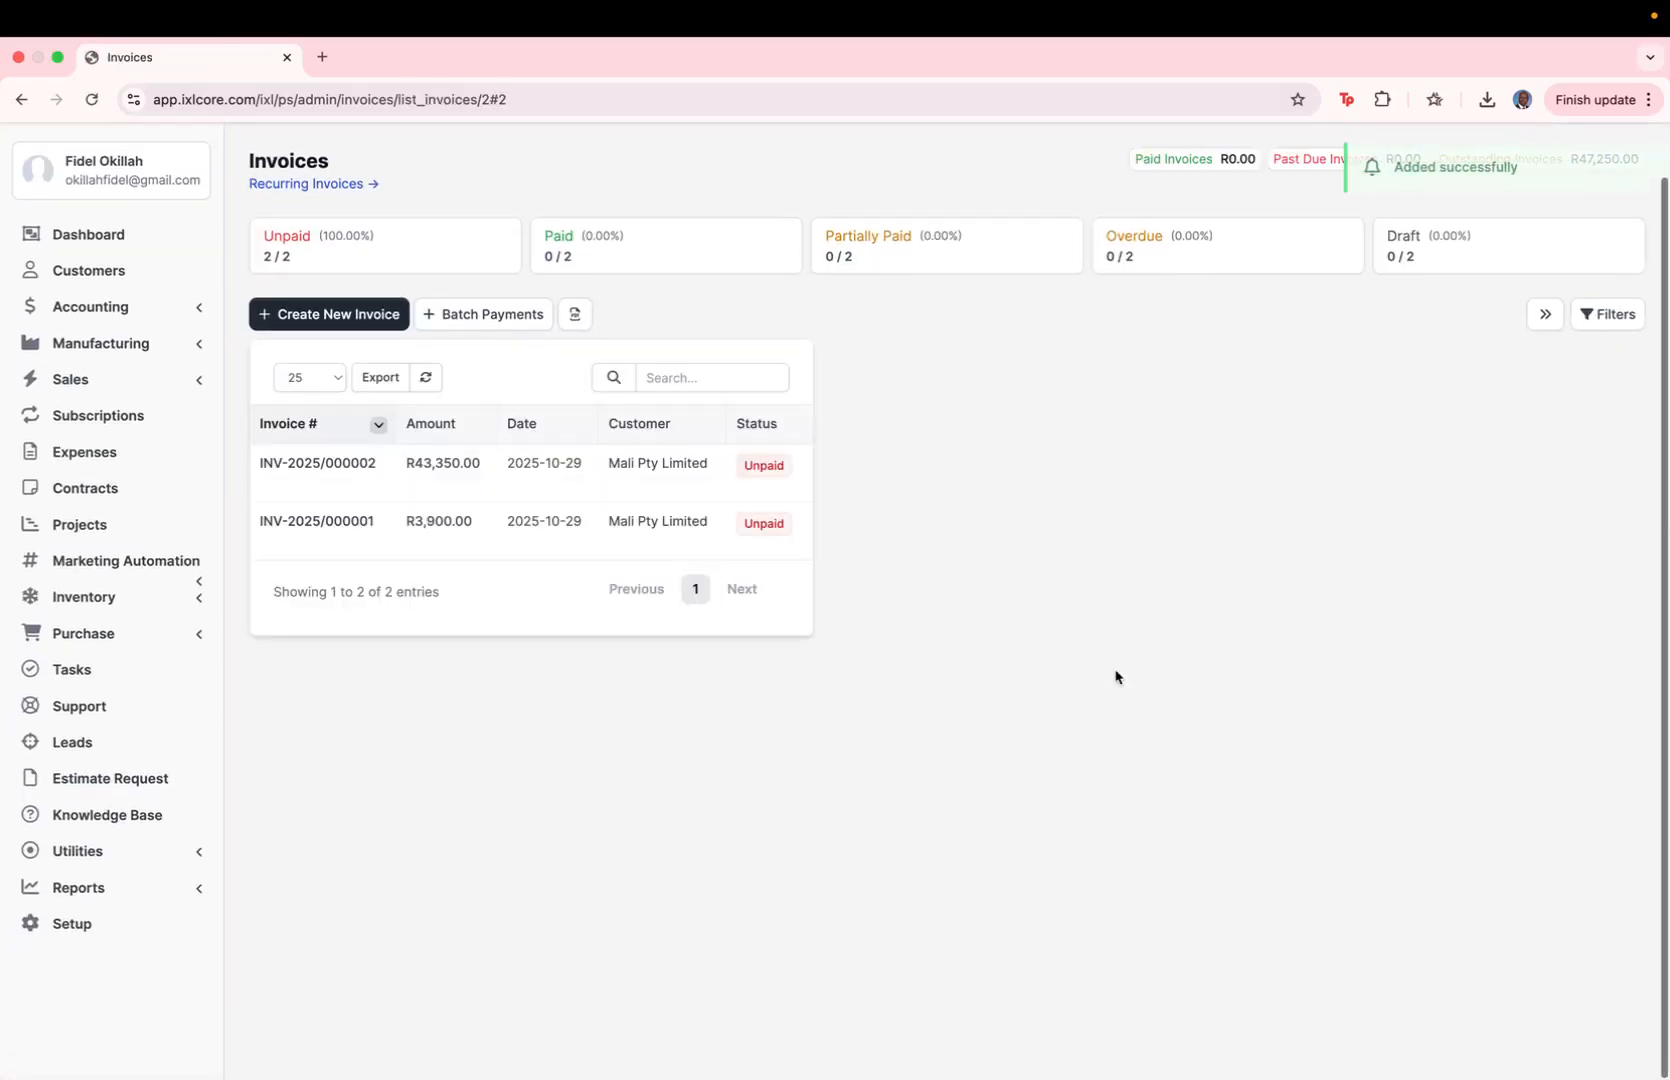
Step: Examine the sent invoice's activity log, reminders, notes, tracked emails and customer view history
scroll(1115, 677, "down", 5)
scroll(1081, 682, "up", 5)
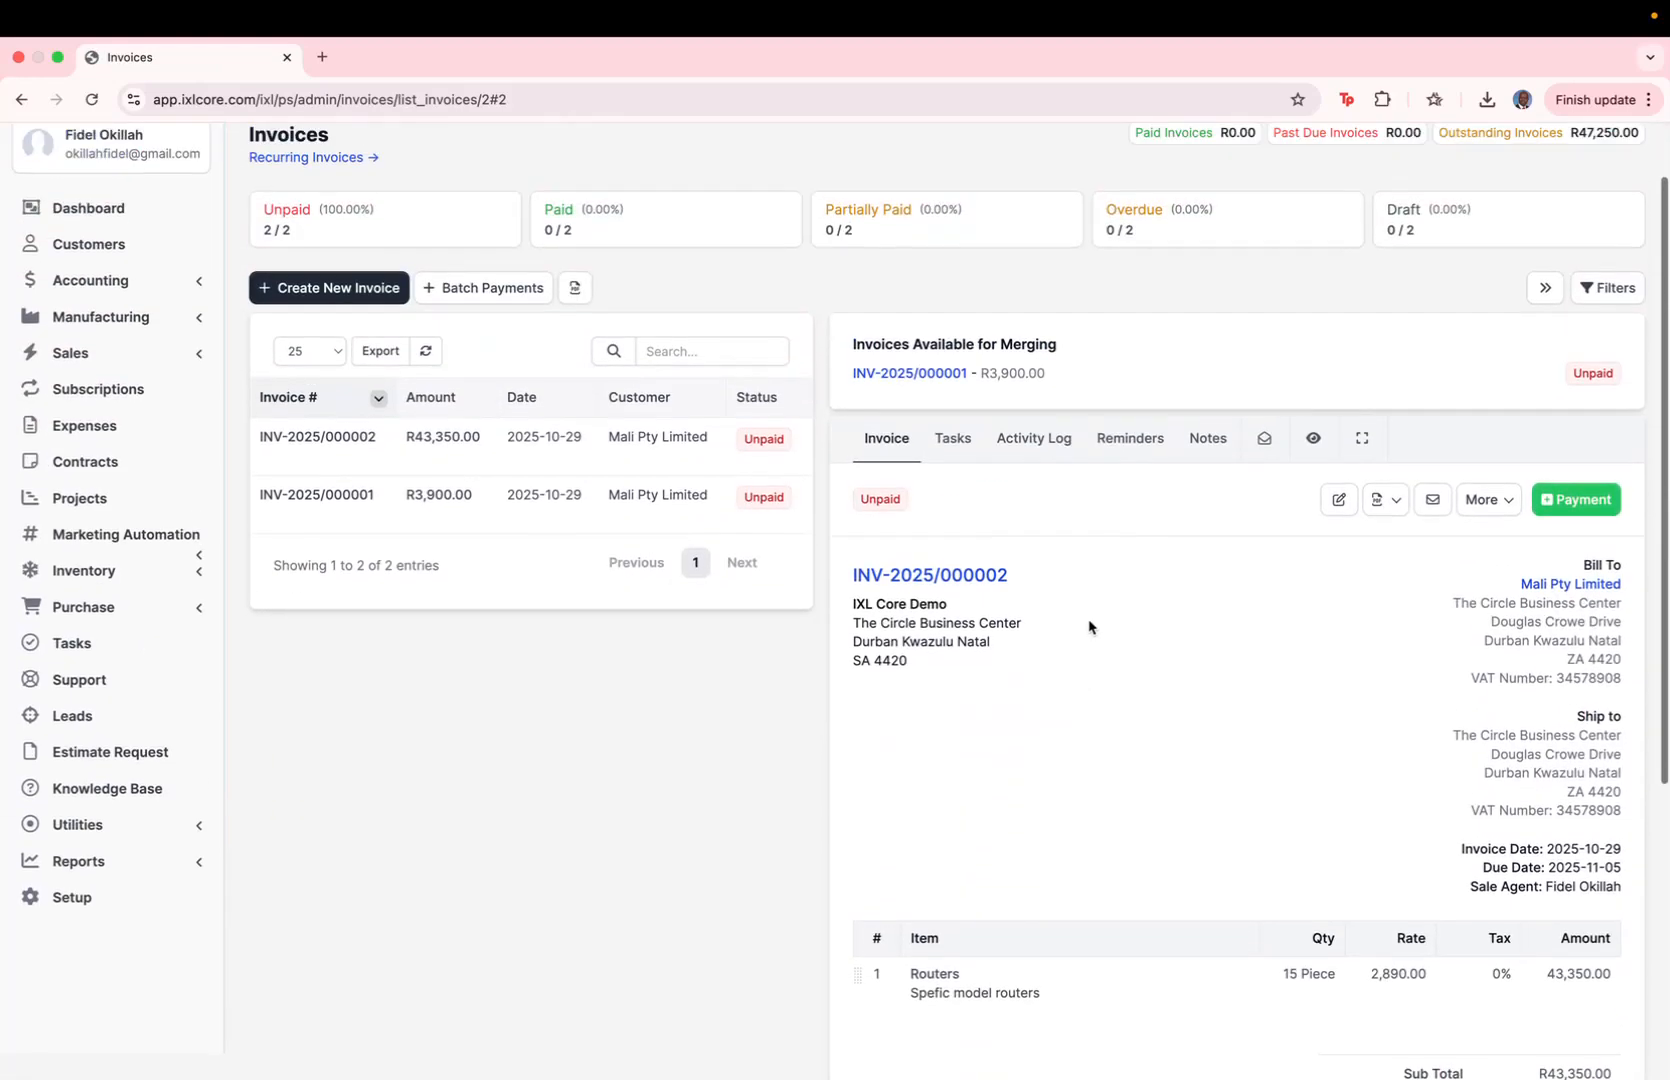
left_click(1030, 442)
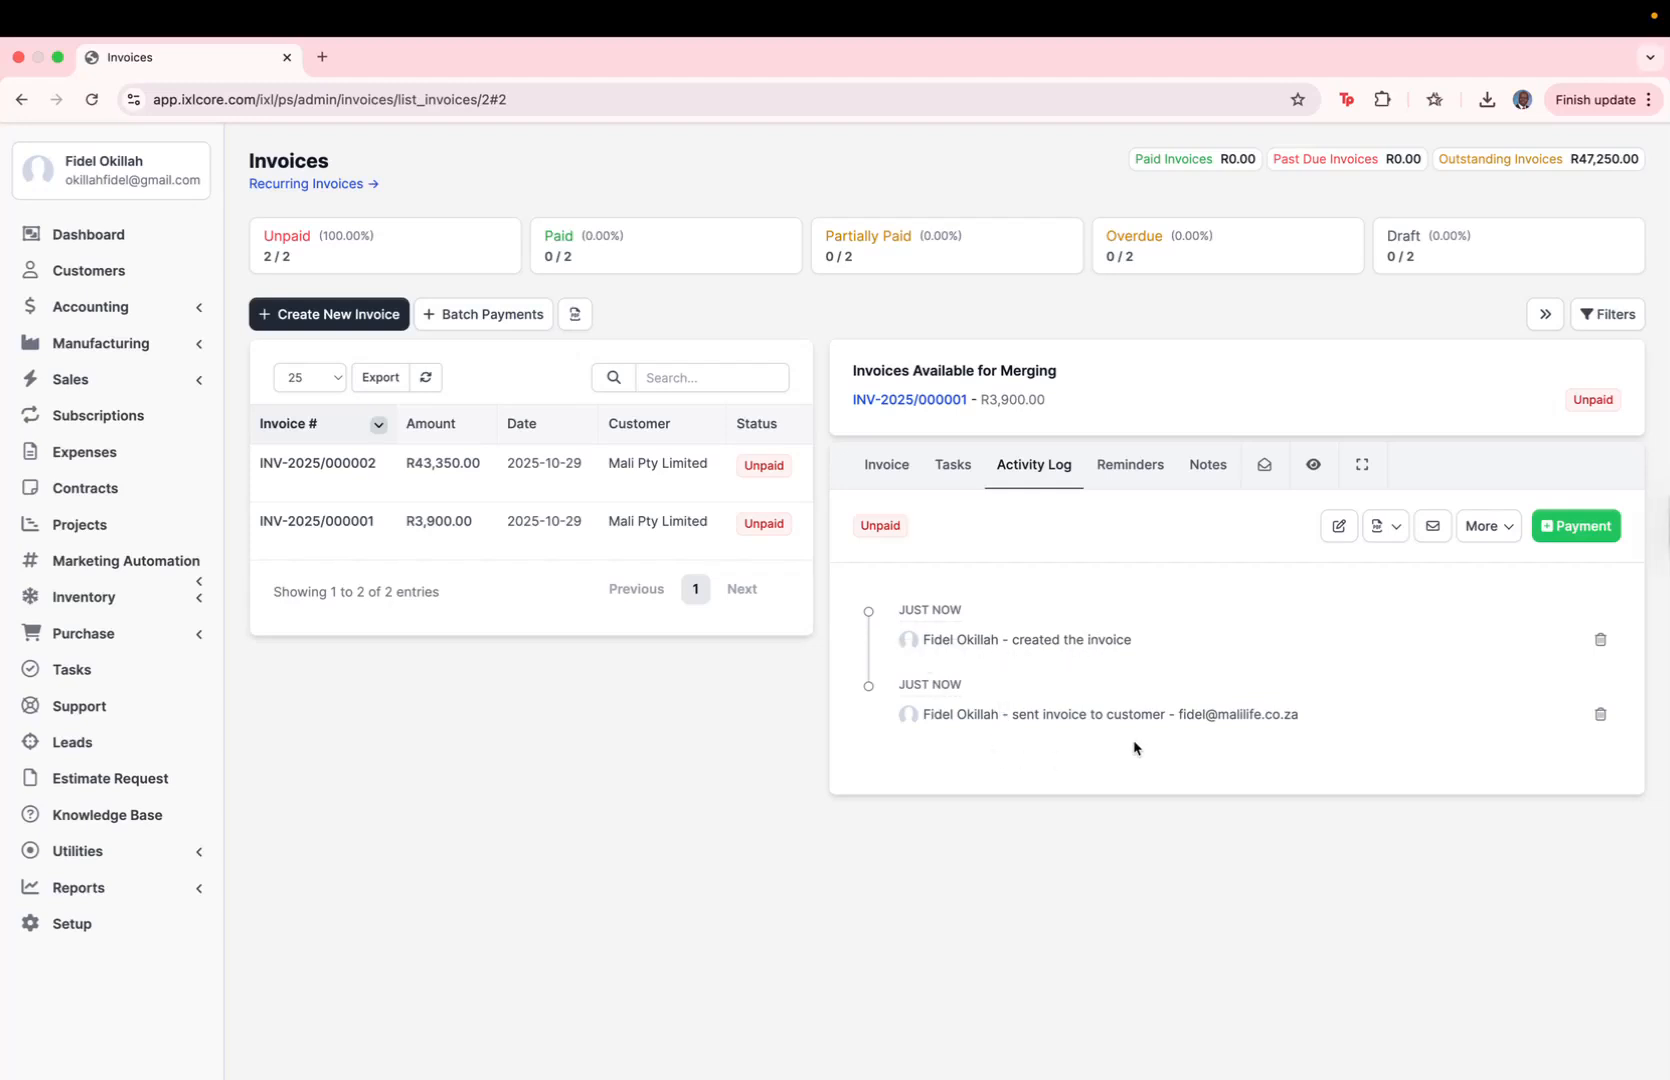
left_click(887, 465)
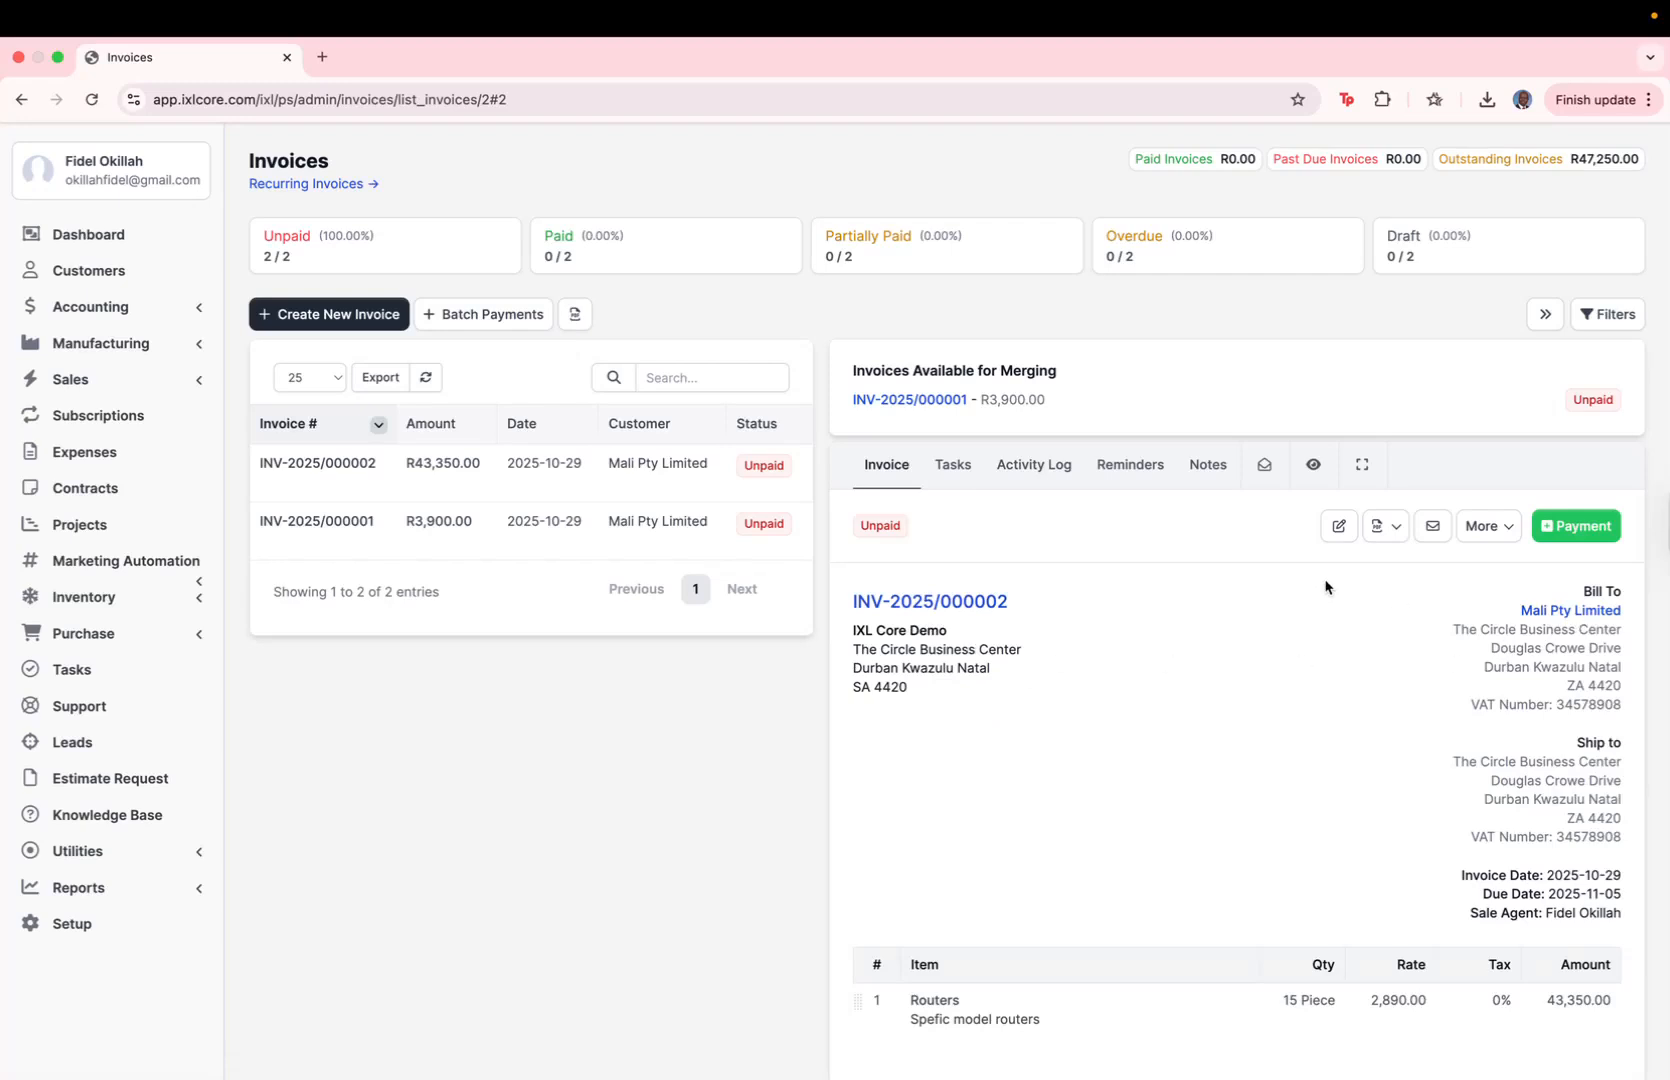
left_click(1149, 473)
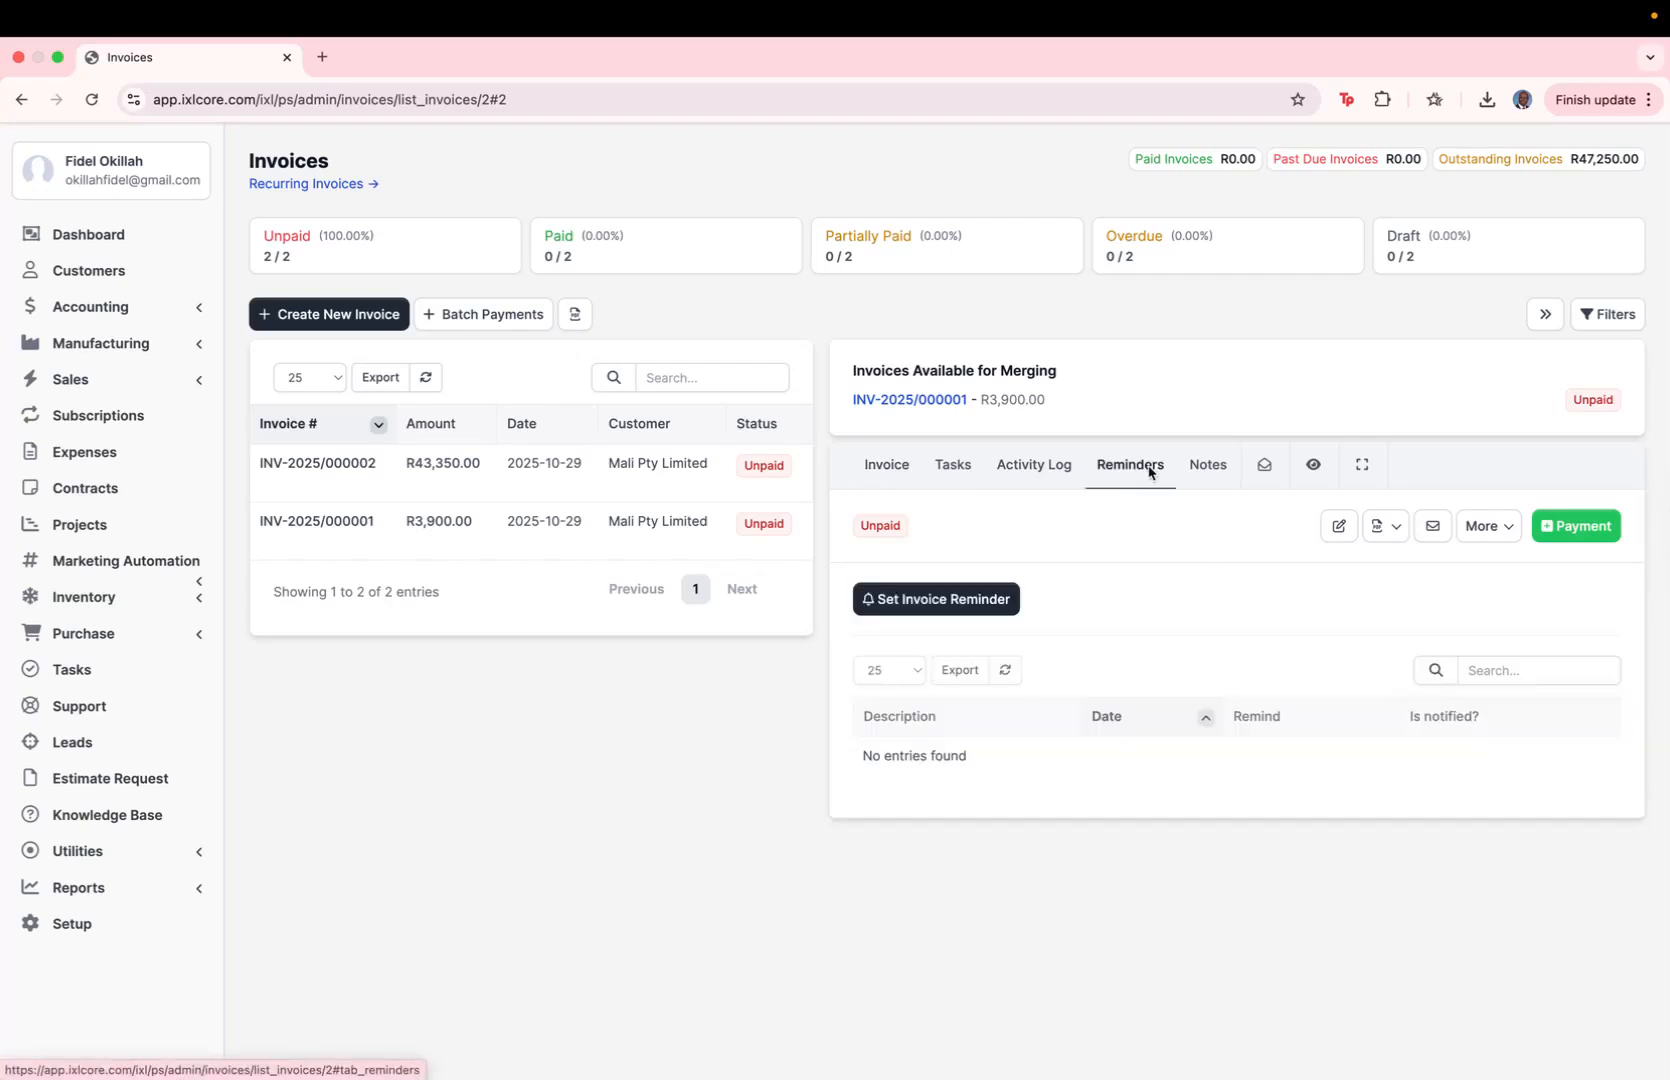
left_click(1205, 474)
left_click(1265, 472)
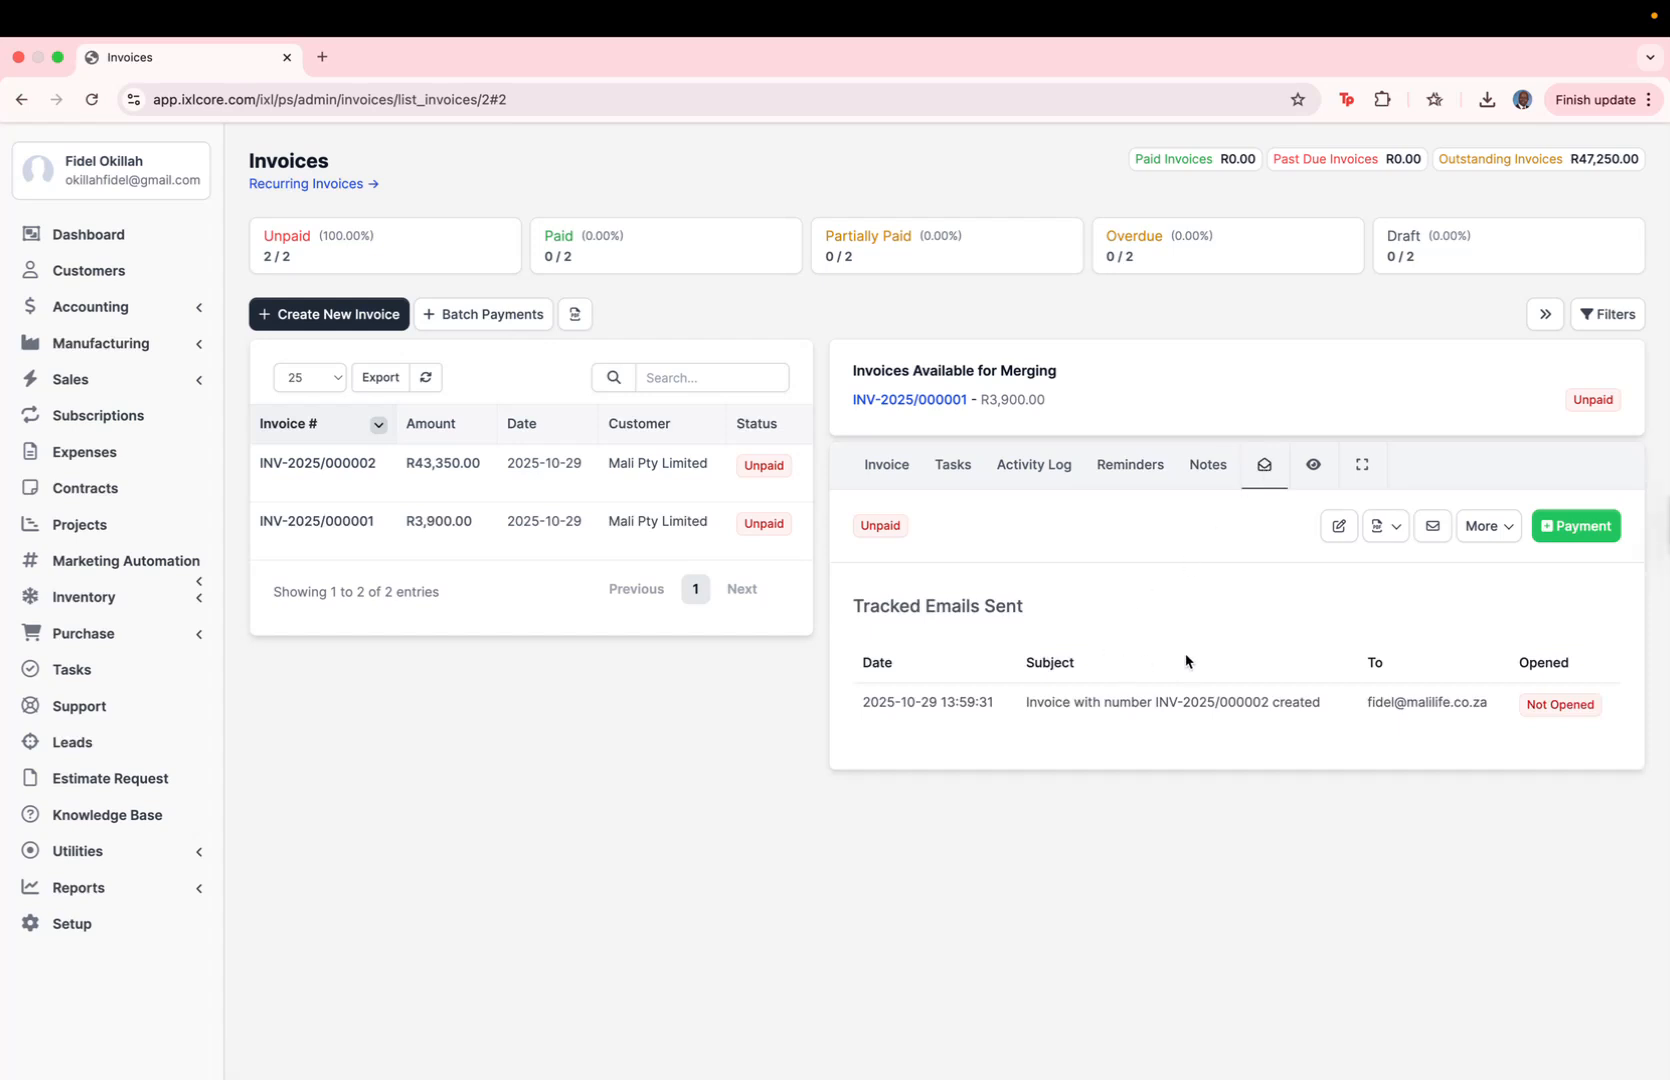
left_click(1315, 478)
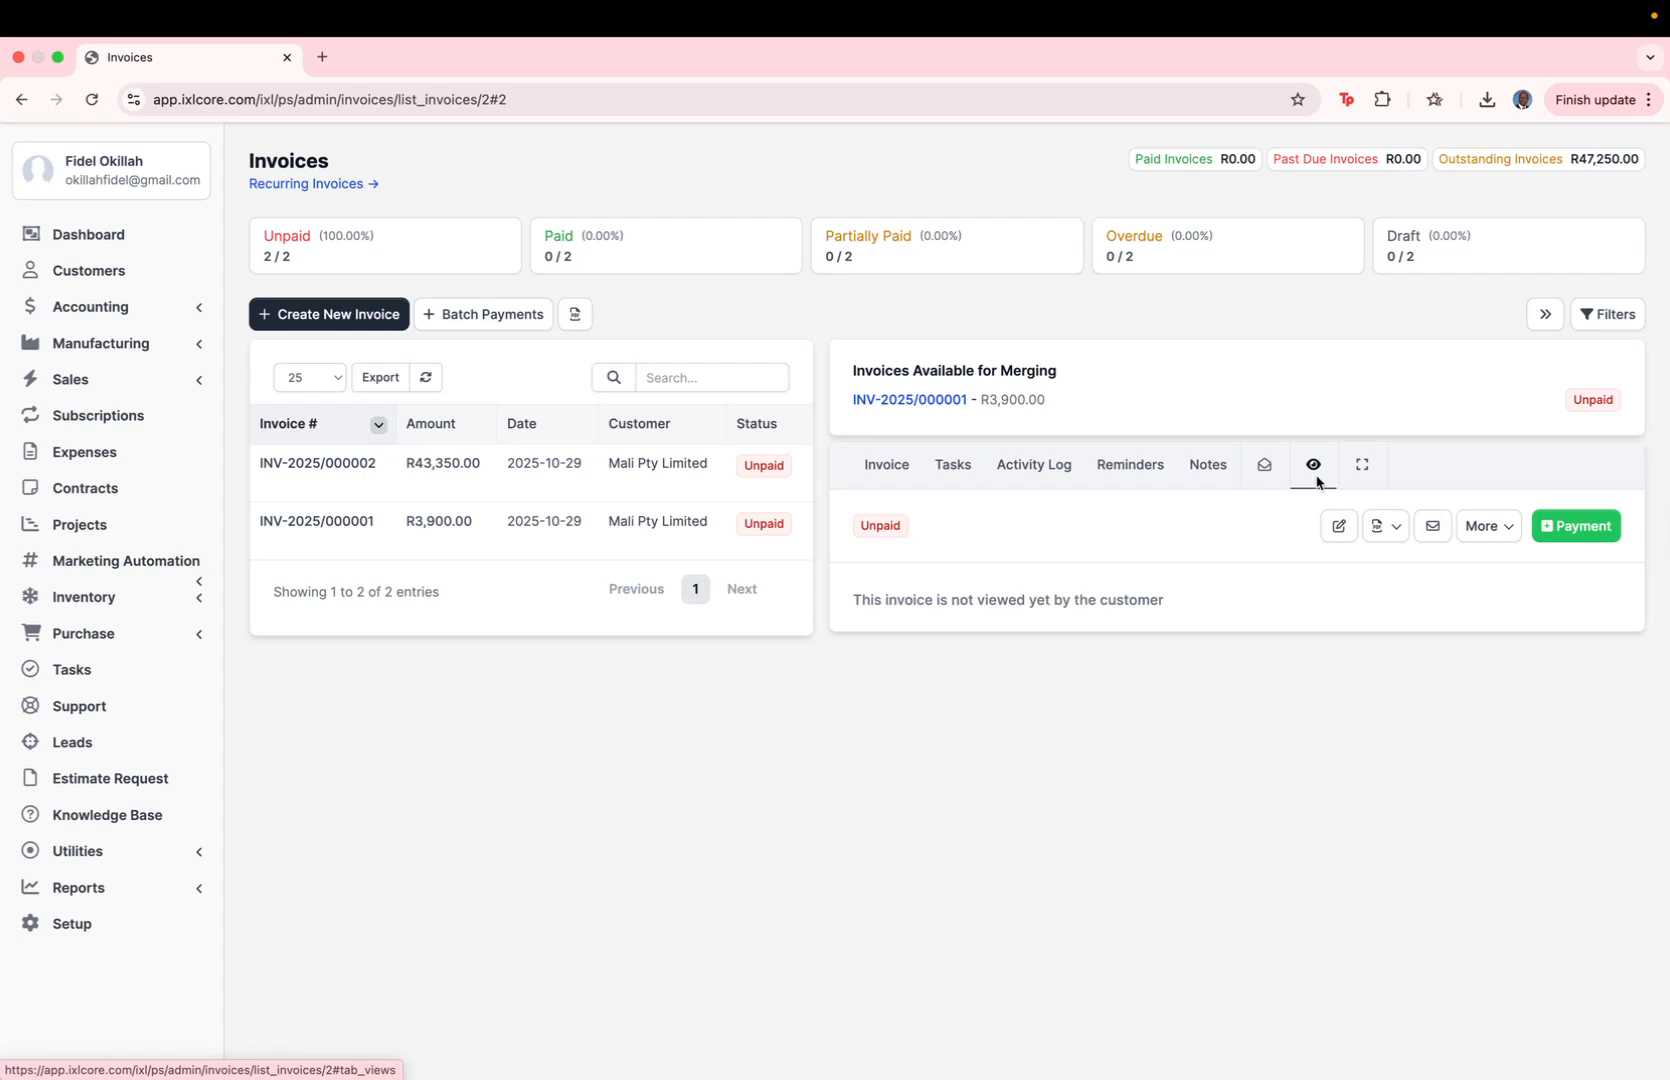
Step: View invoice INV-2025/000002 as the customer and check its offline payment bank details
left_click(1509, 535)
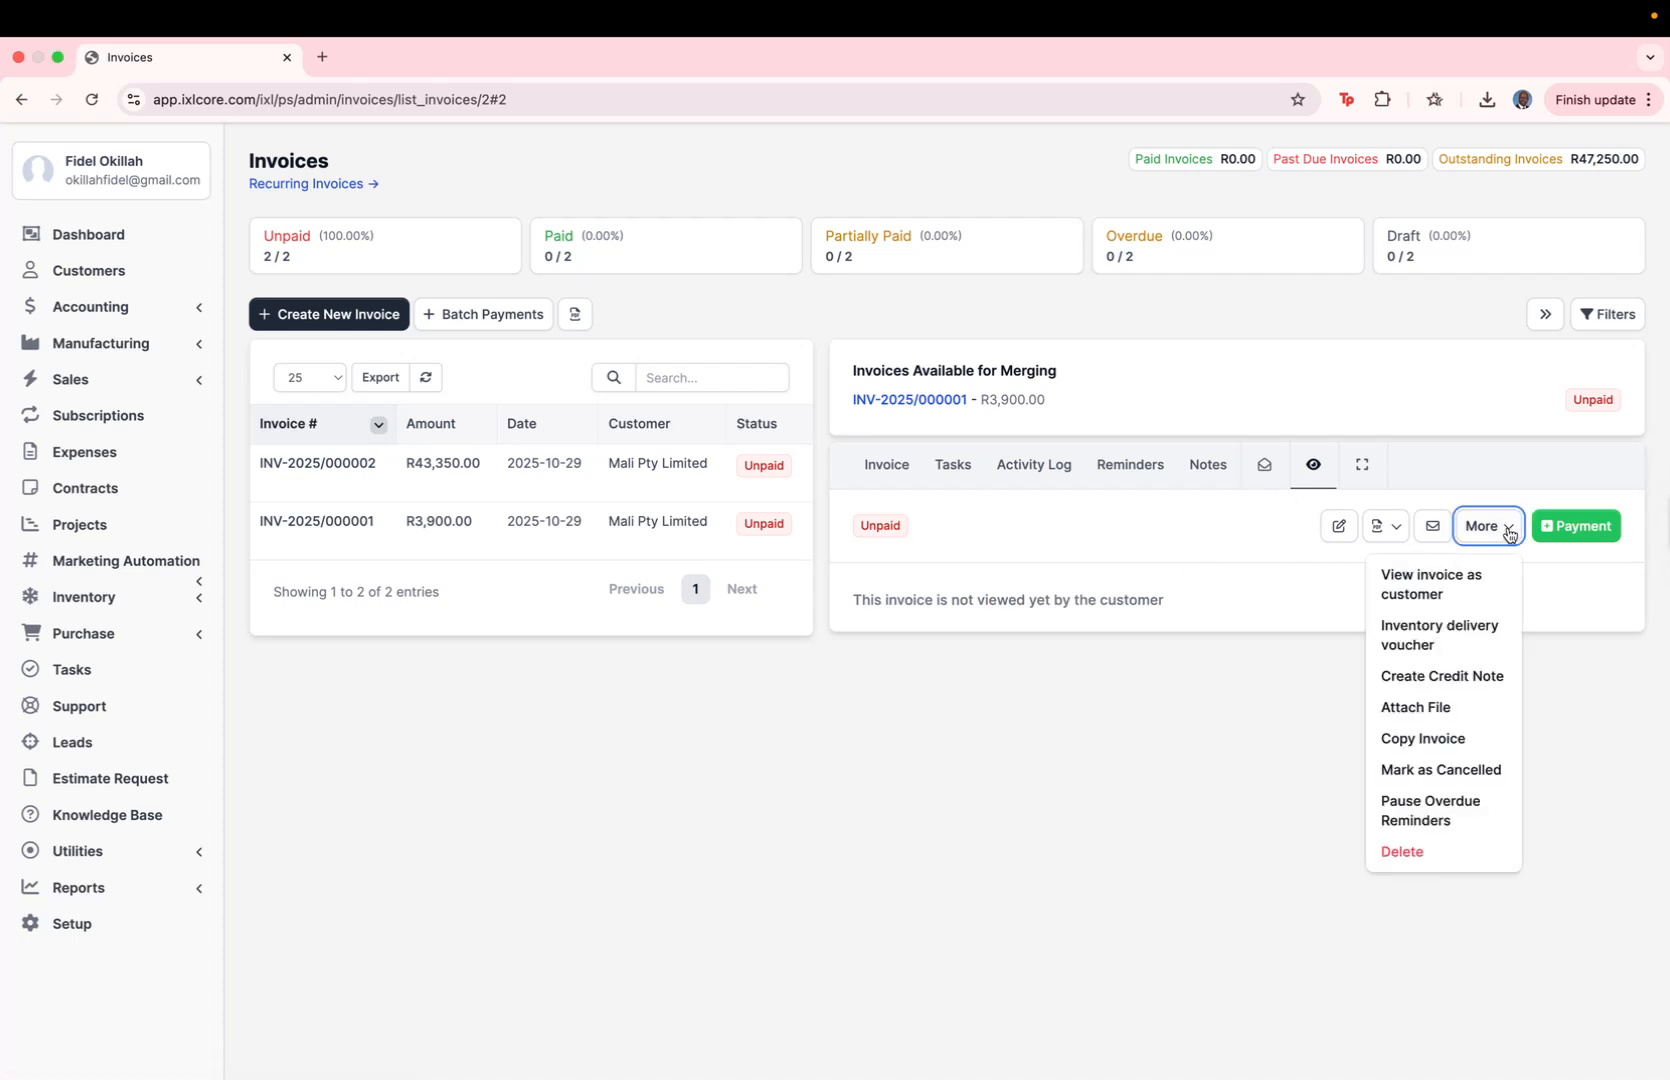
left_click(1415, 594)
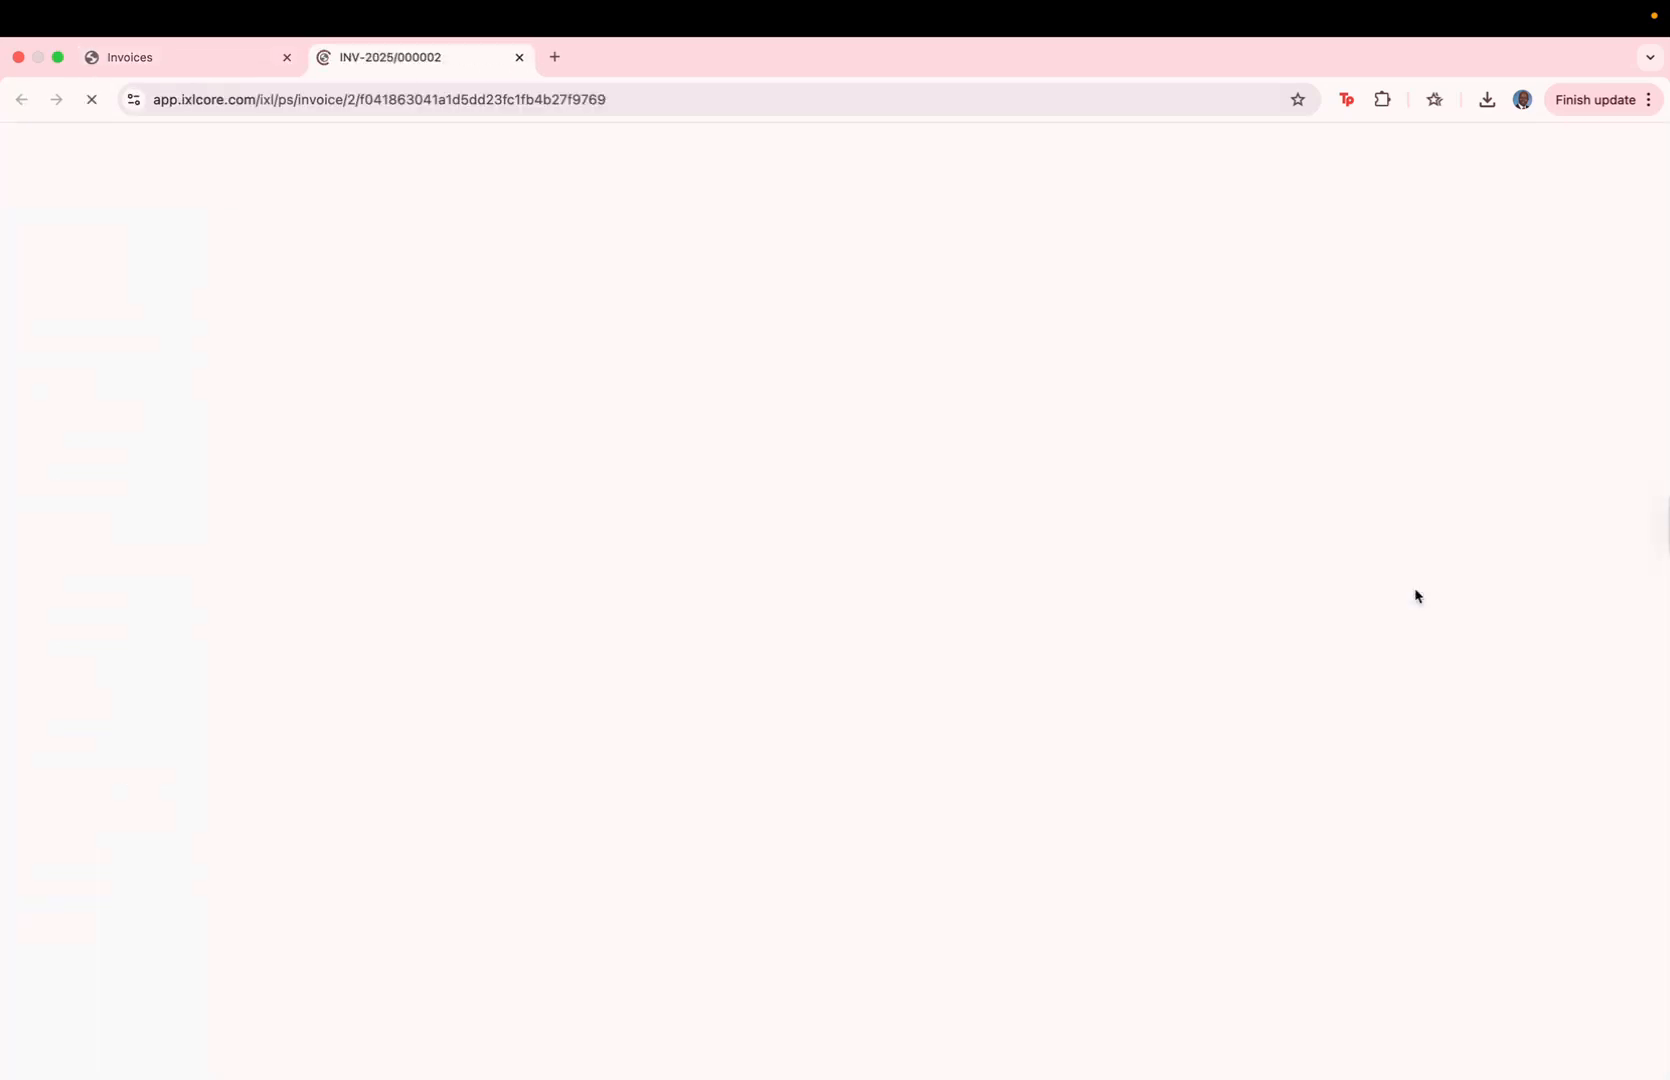
scroll(876, 600, "down", 5)
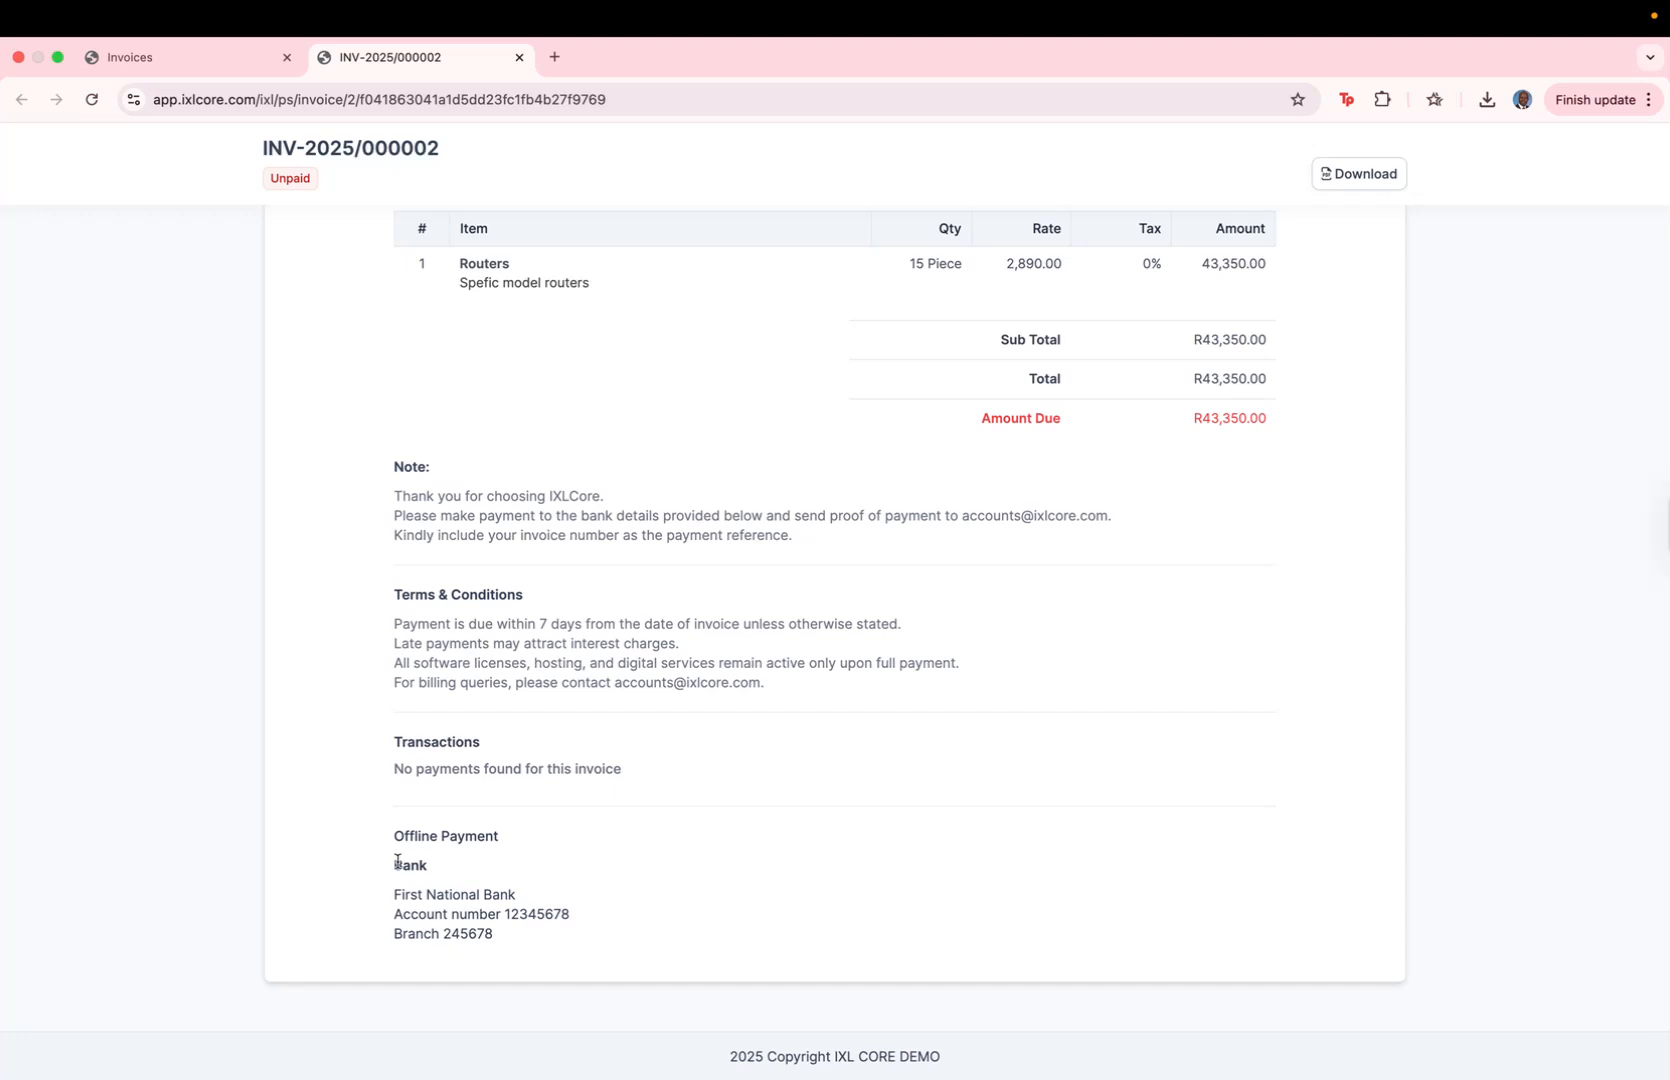
left_click_drag(398, 861, 531, 935)
left_click_drag(502, 840, 368, 833)
scroll(722, 604, "up", 10)
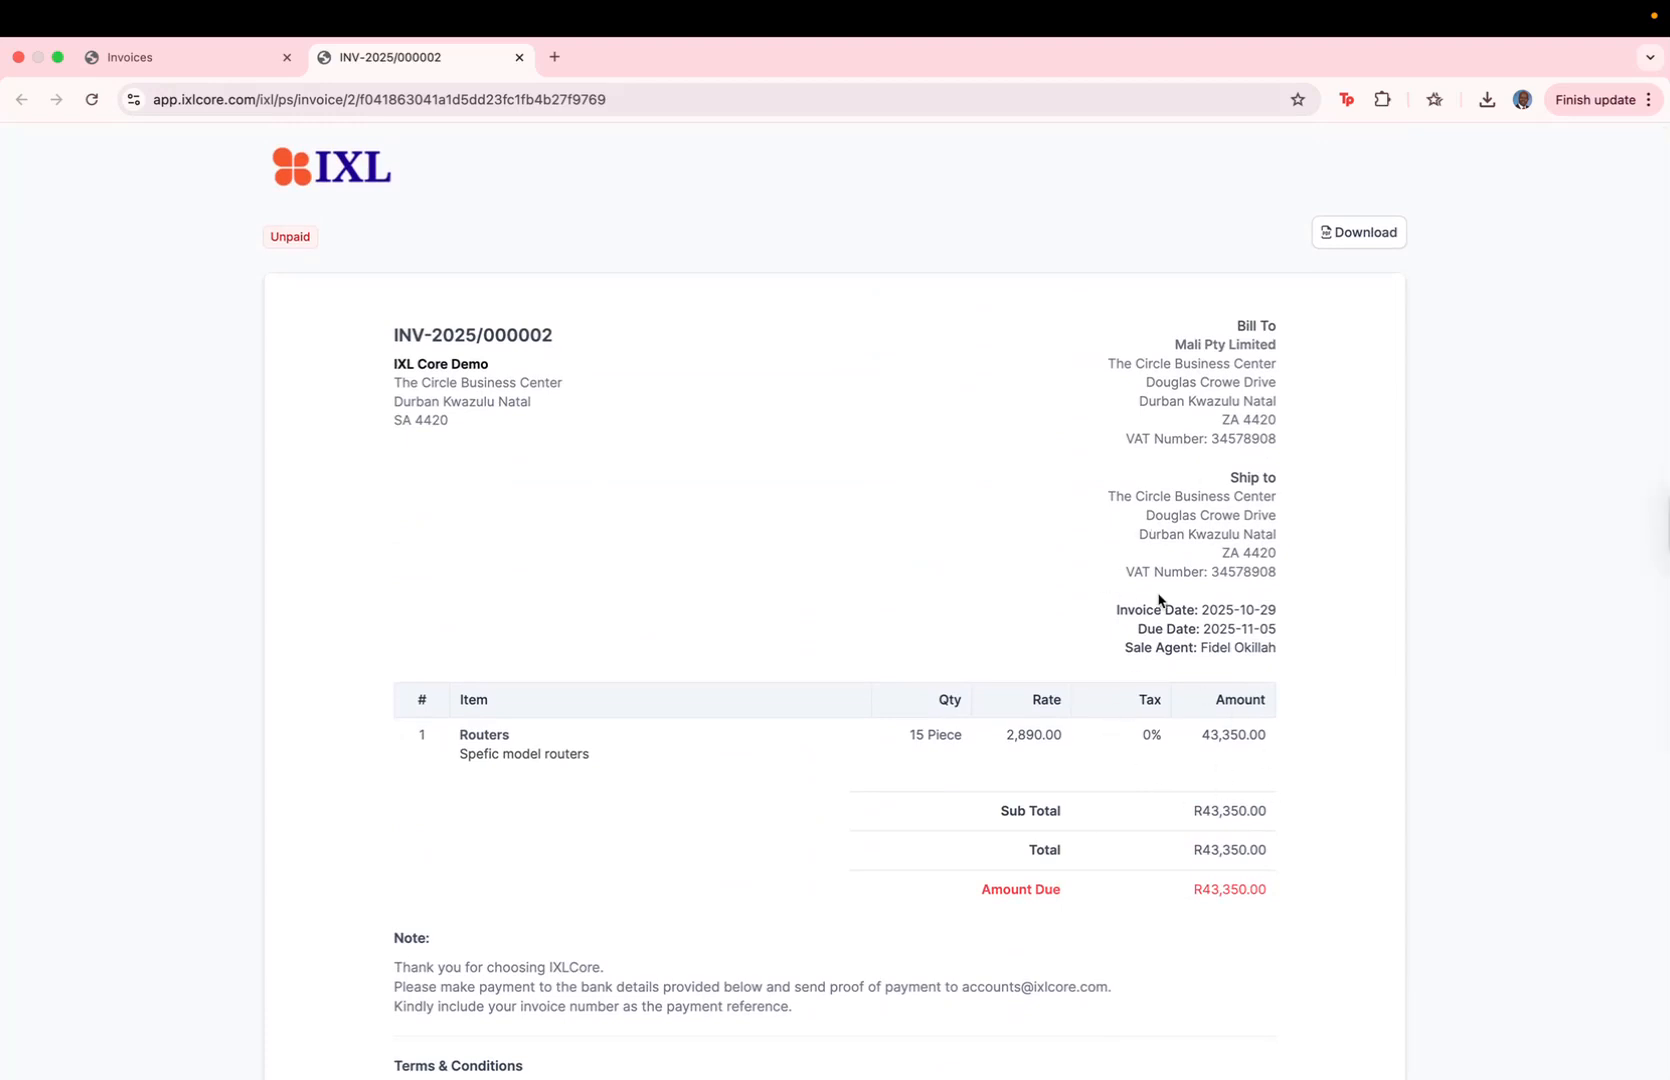
scroll(1070, 588, "up", 3)
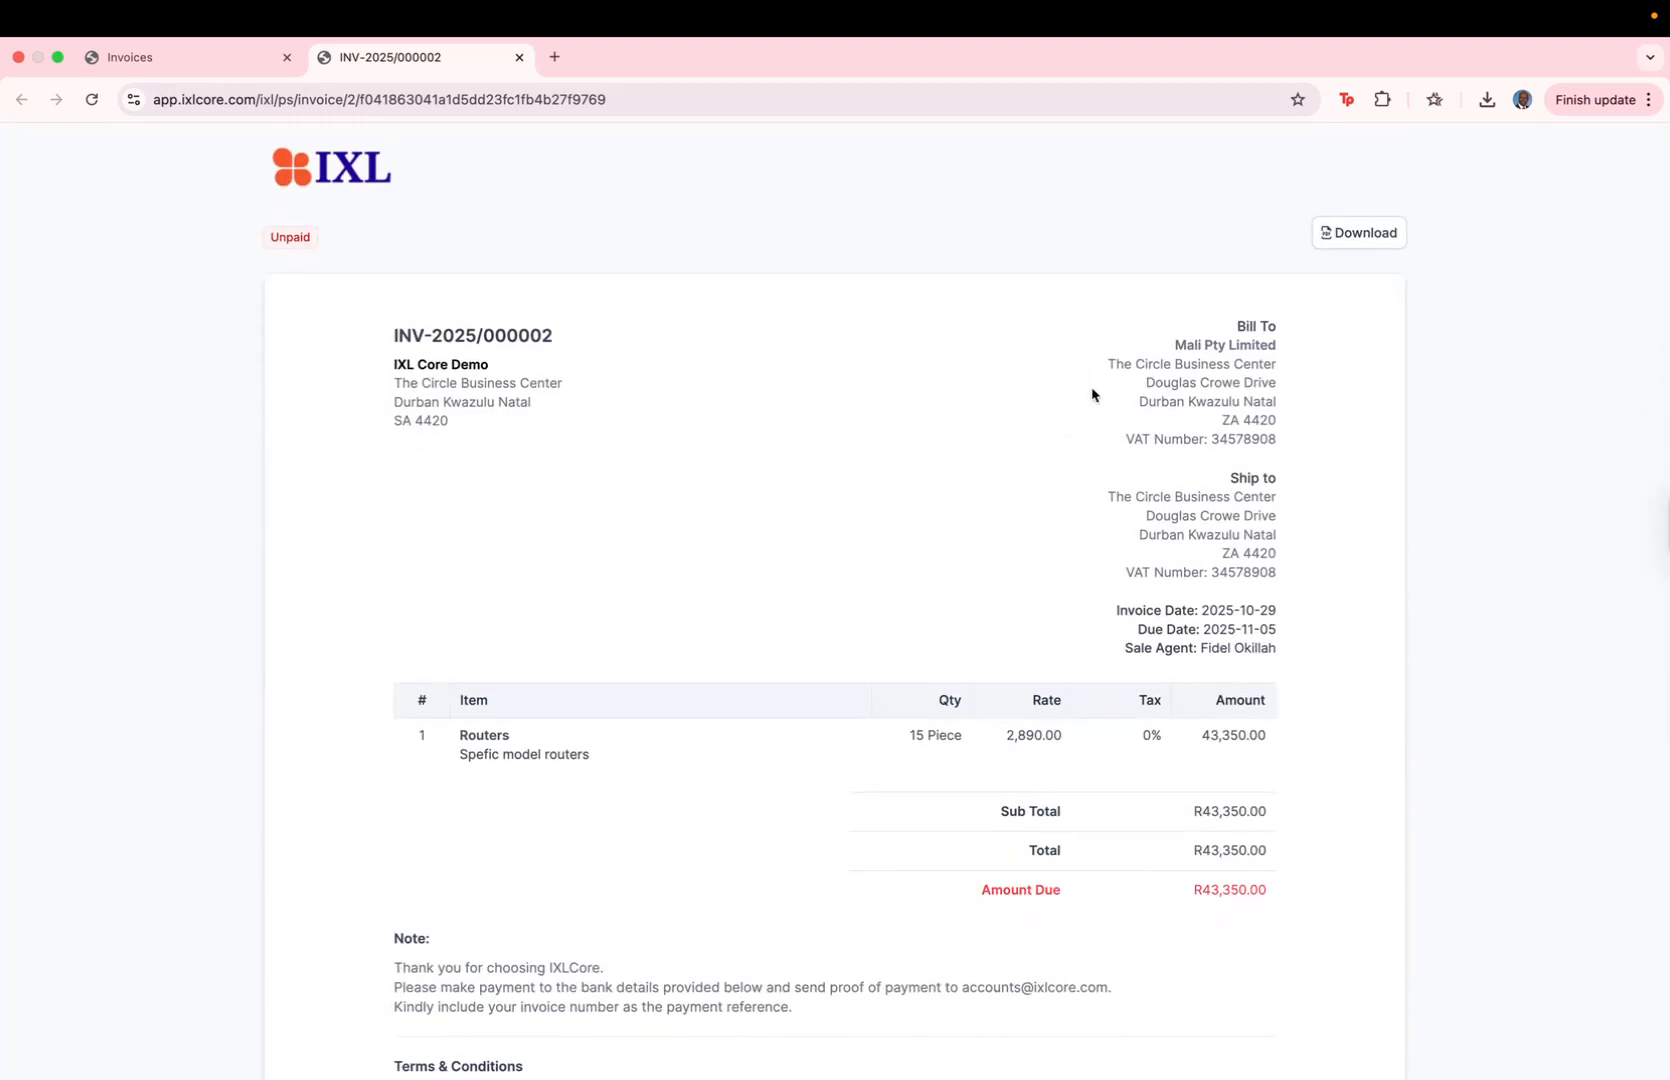
Step: Return to the Invoices page and look at the PDF, download and print options for the invoice
left_click(220, 60)
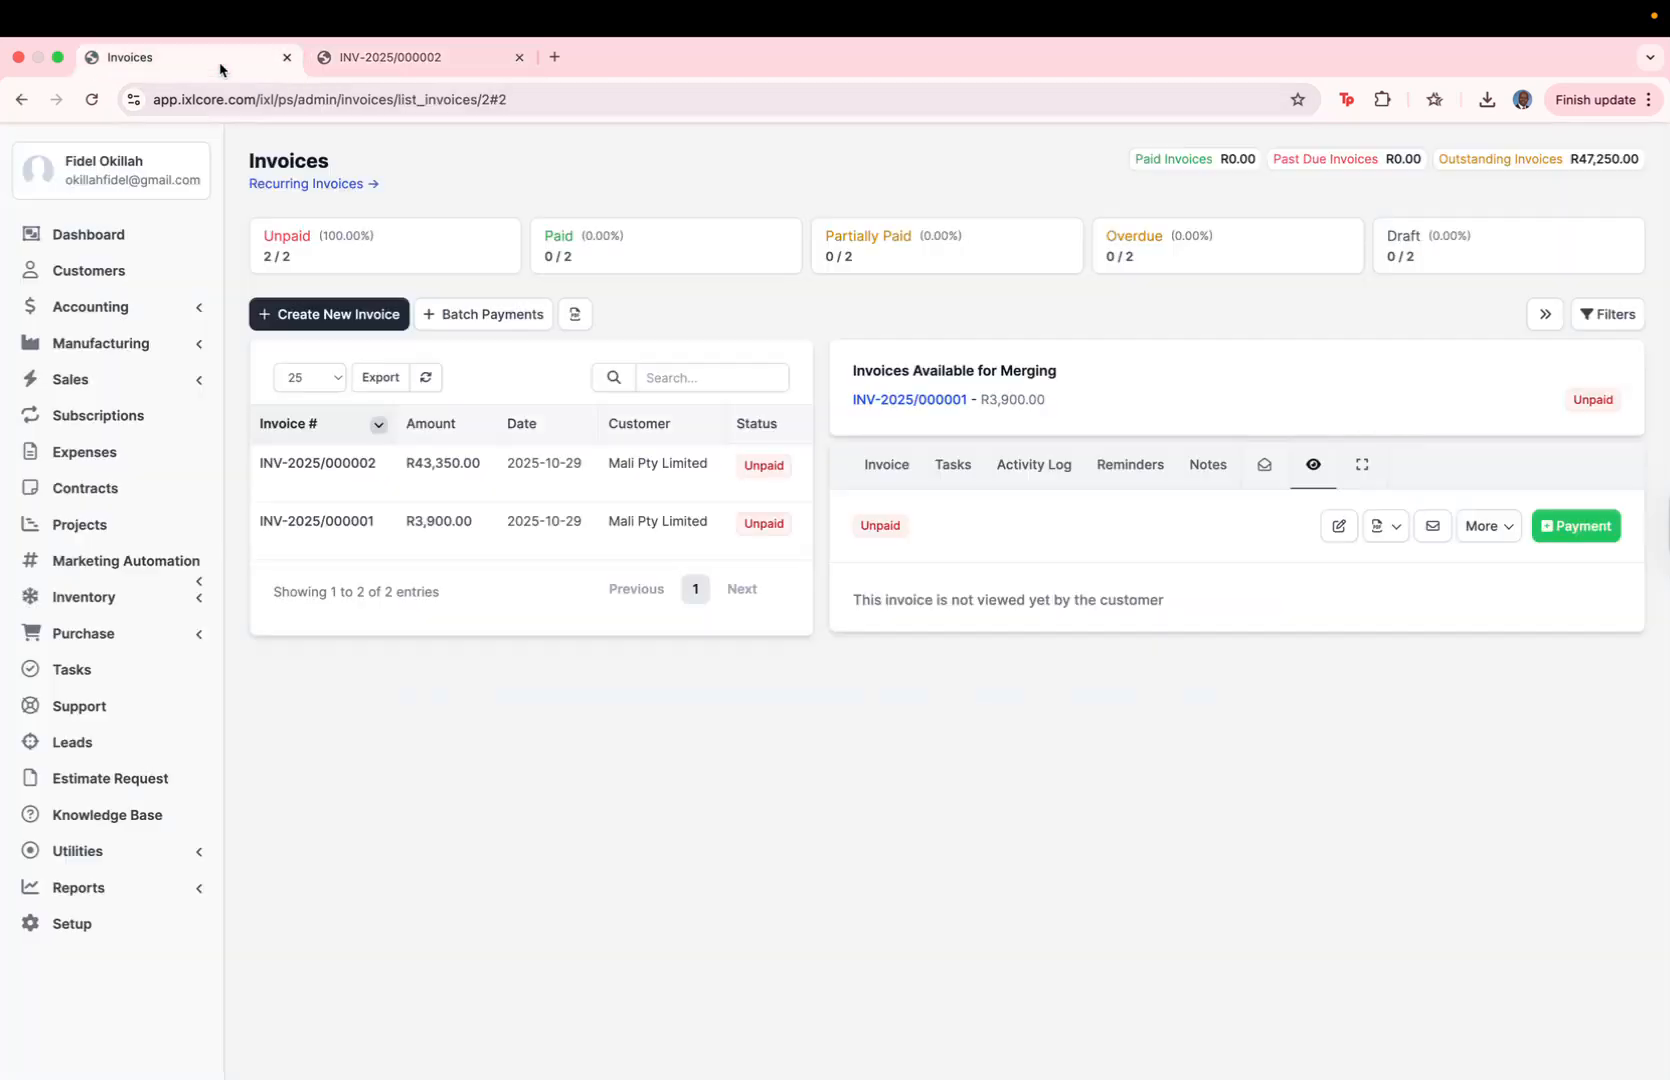
left_click(1397, 527)
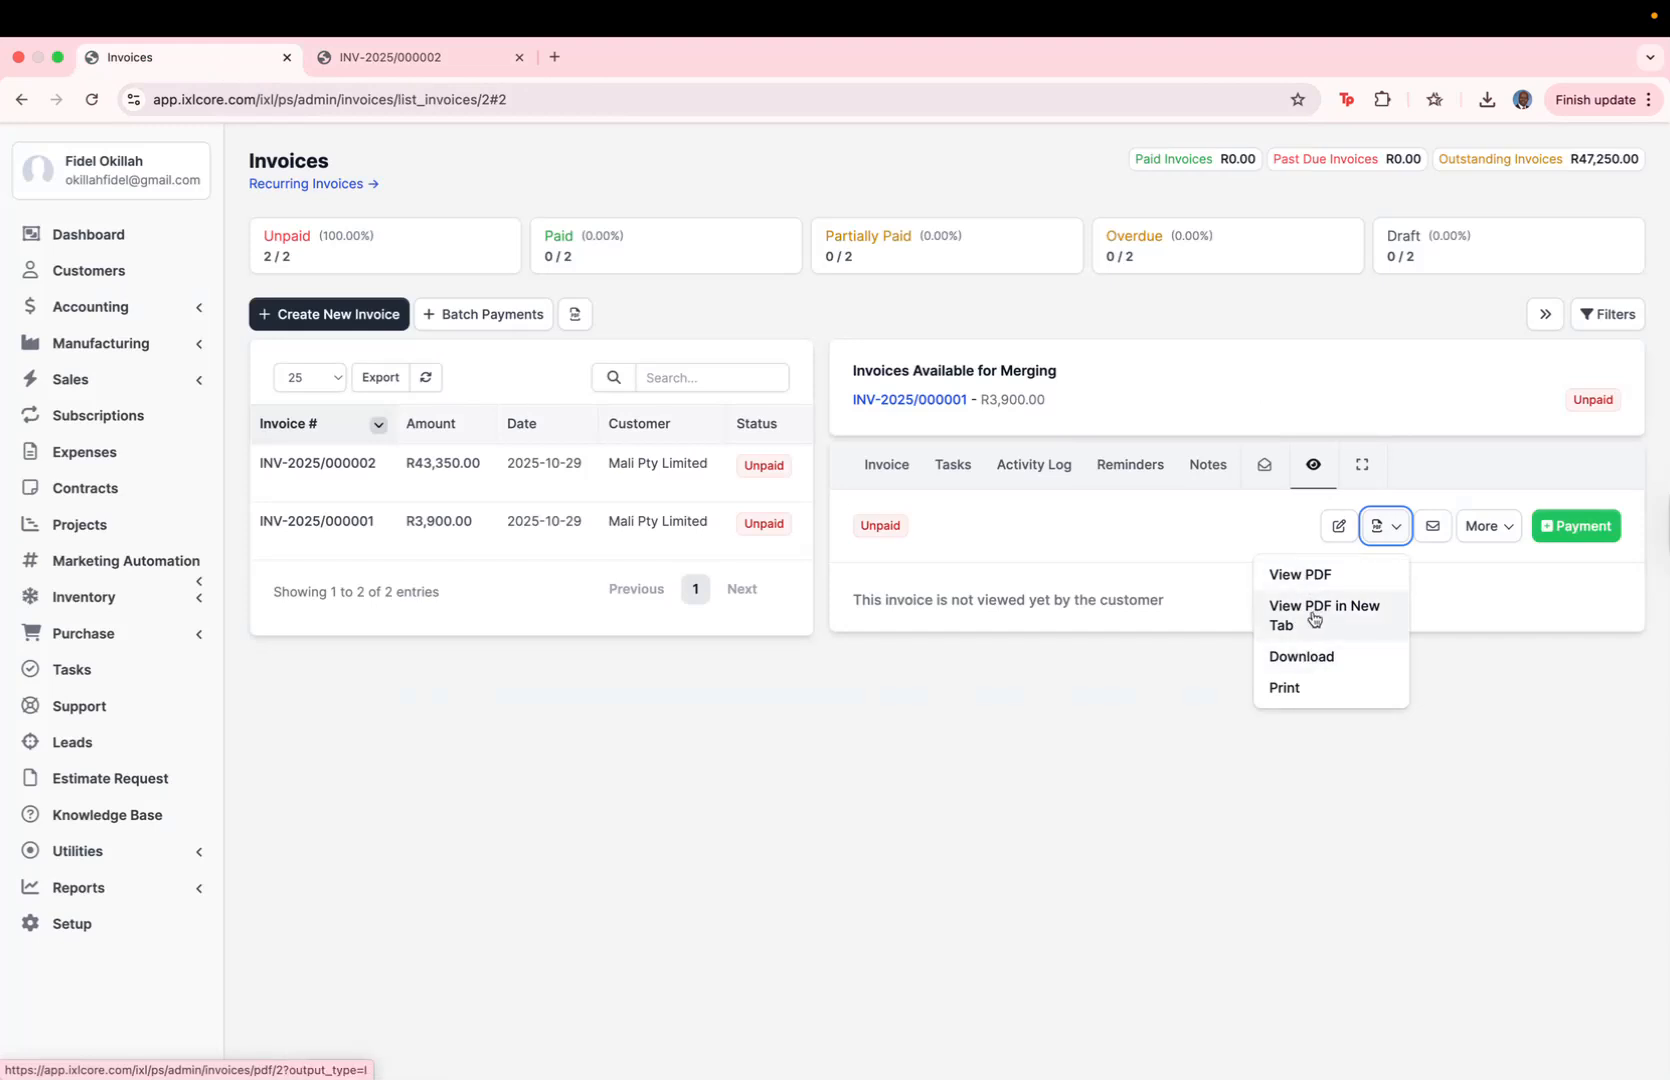
left_click(1174, 518)
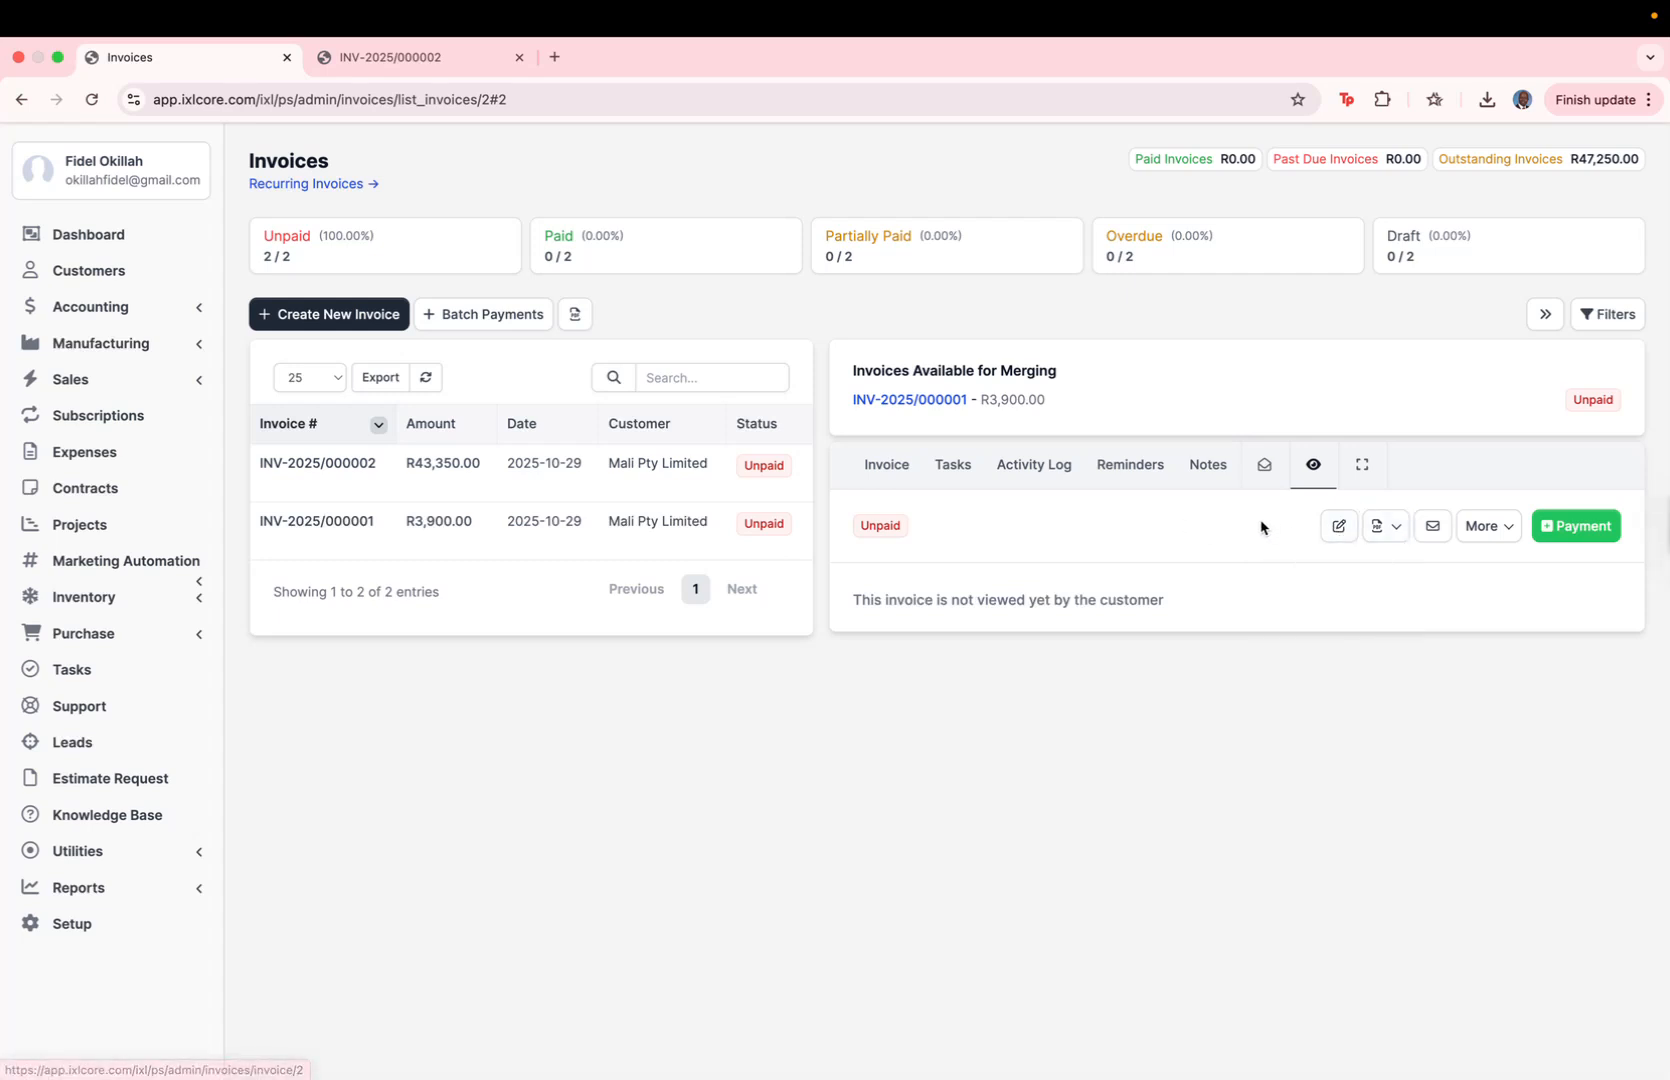
Step: Edit invoice INV-2025/000002 to set the Routers quantity to 14, and save the invoice
left_click(1338, 535)
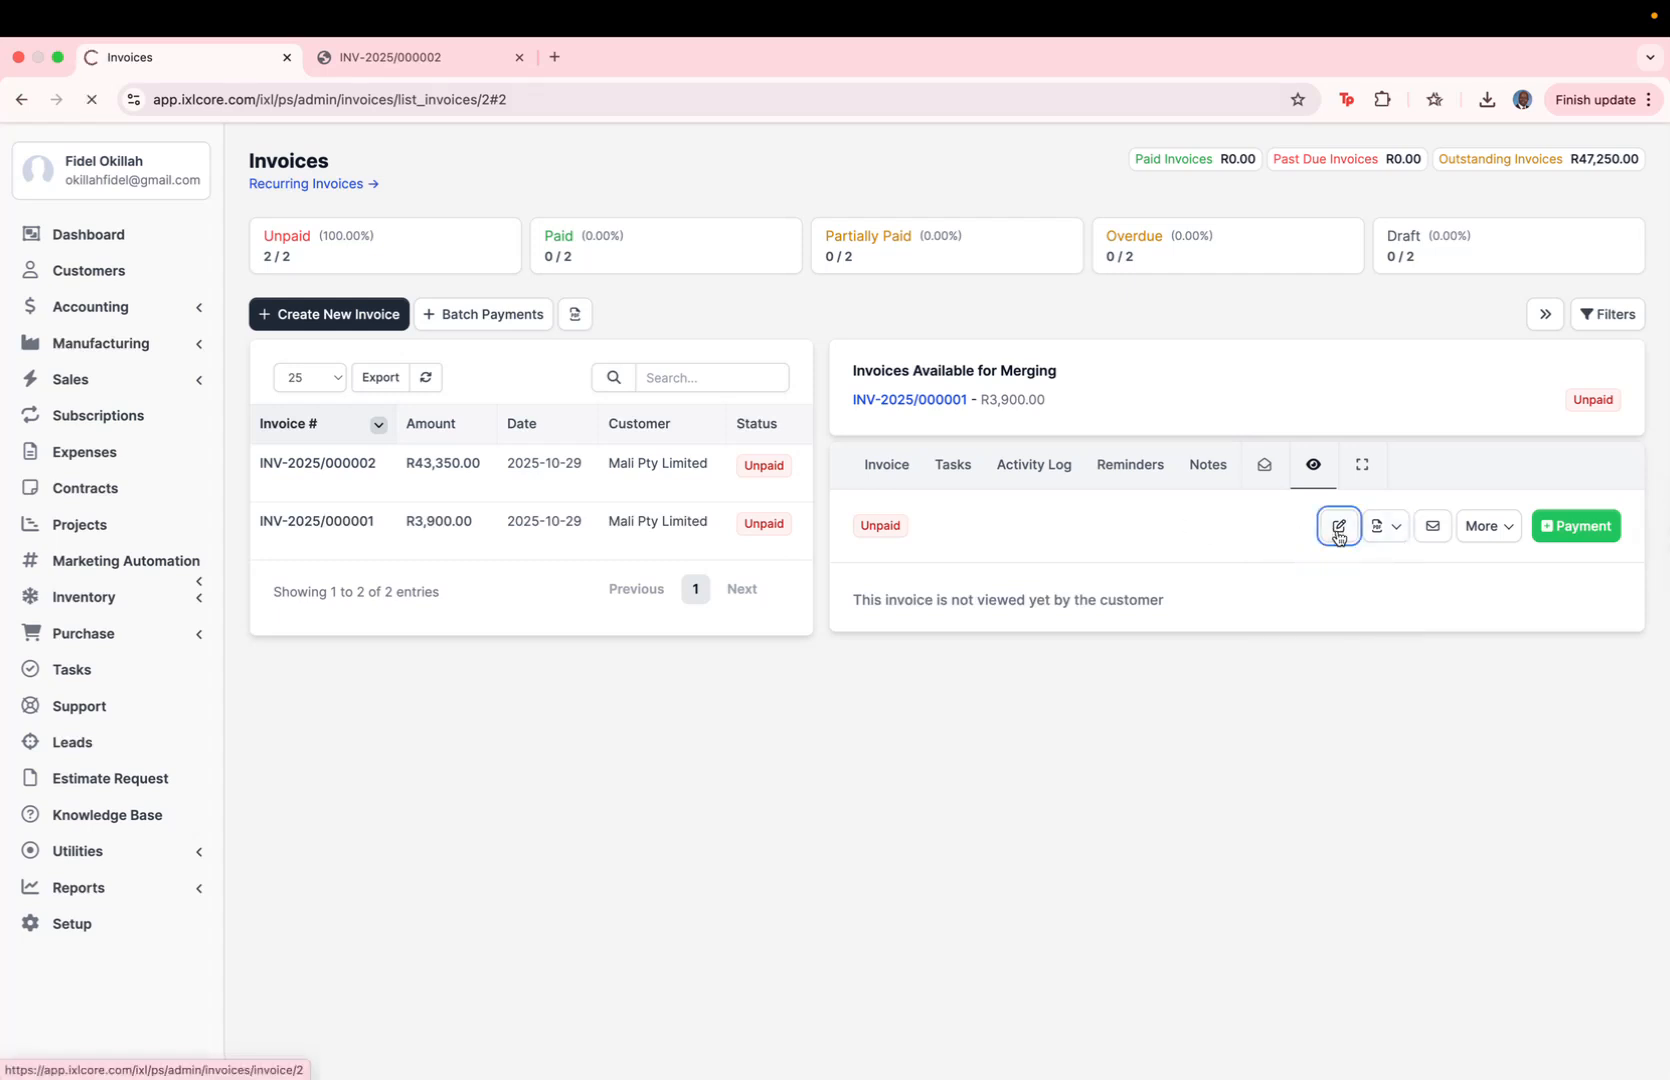
scroll(837, 685, "down", 1)
scroll(837, 685, "down", 5)
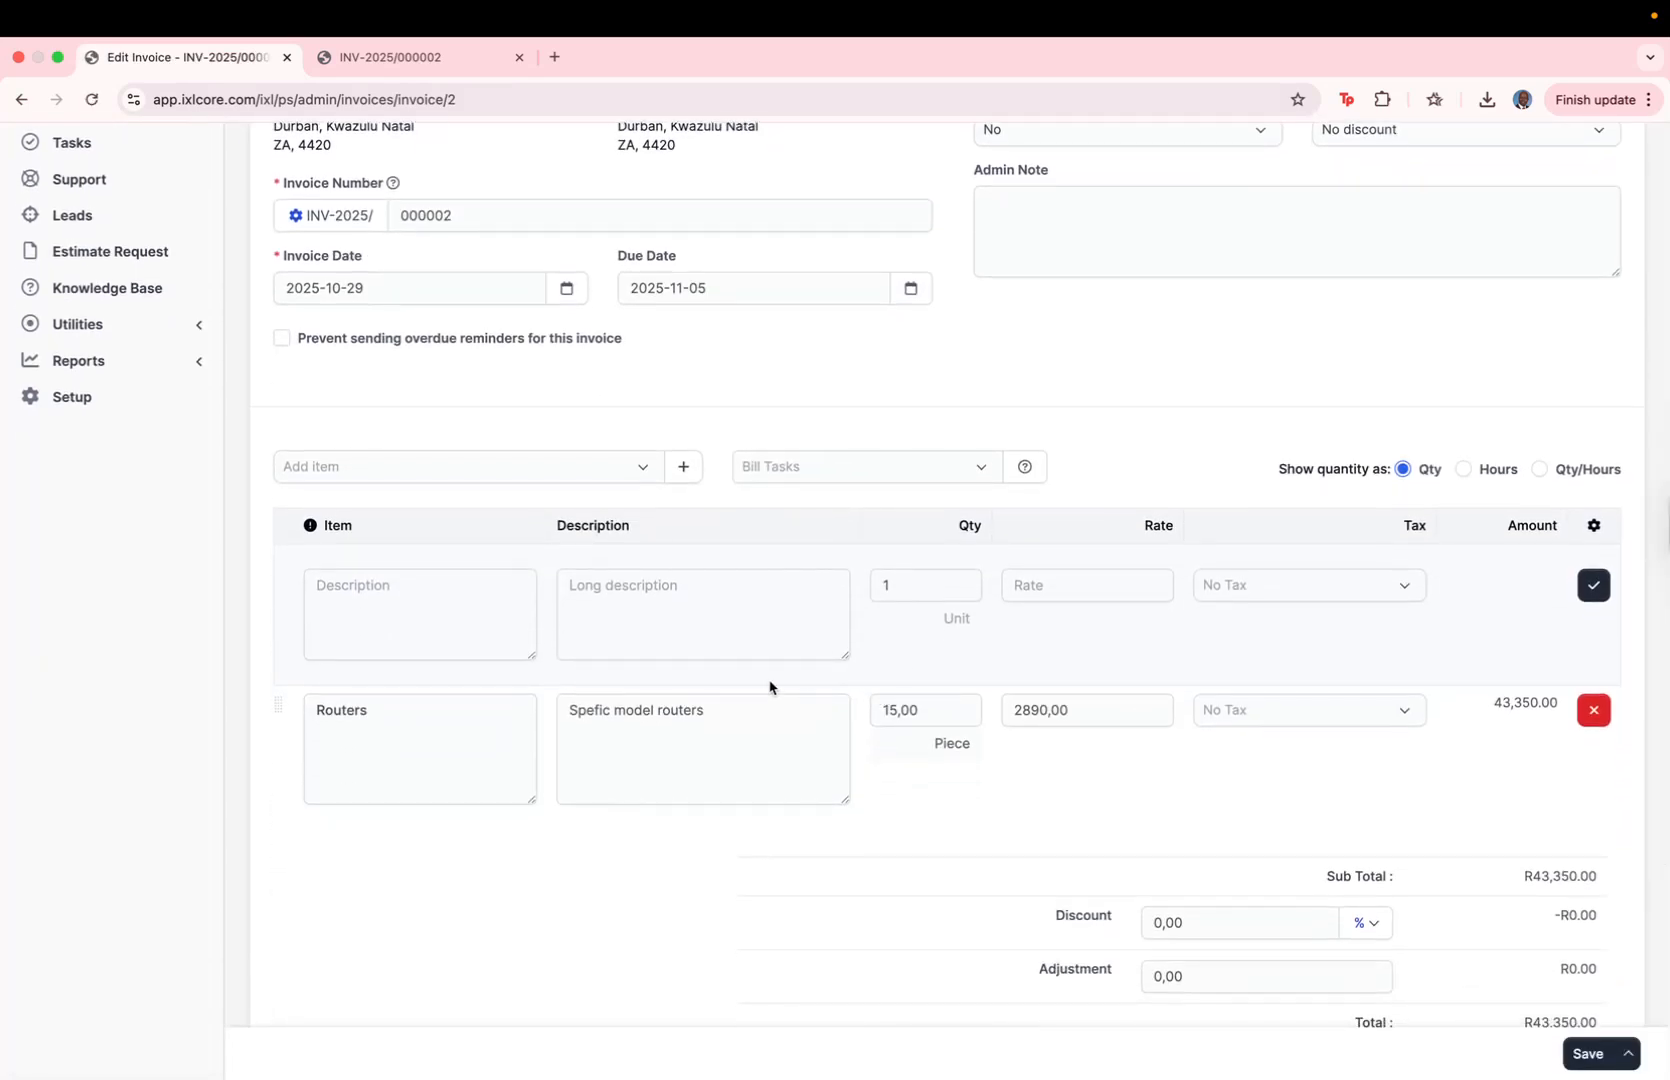
left_click(895, 709)
key("BackSpace")
left_click(1093, 660)
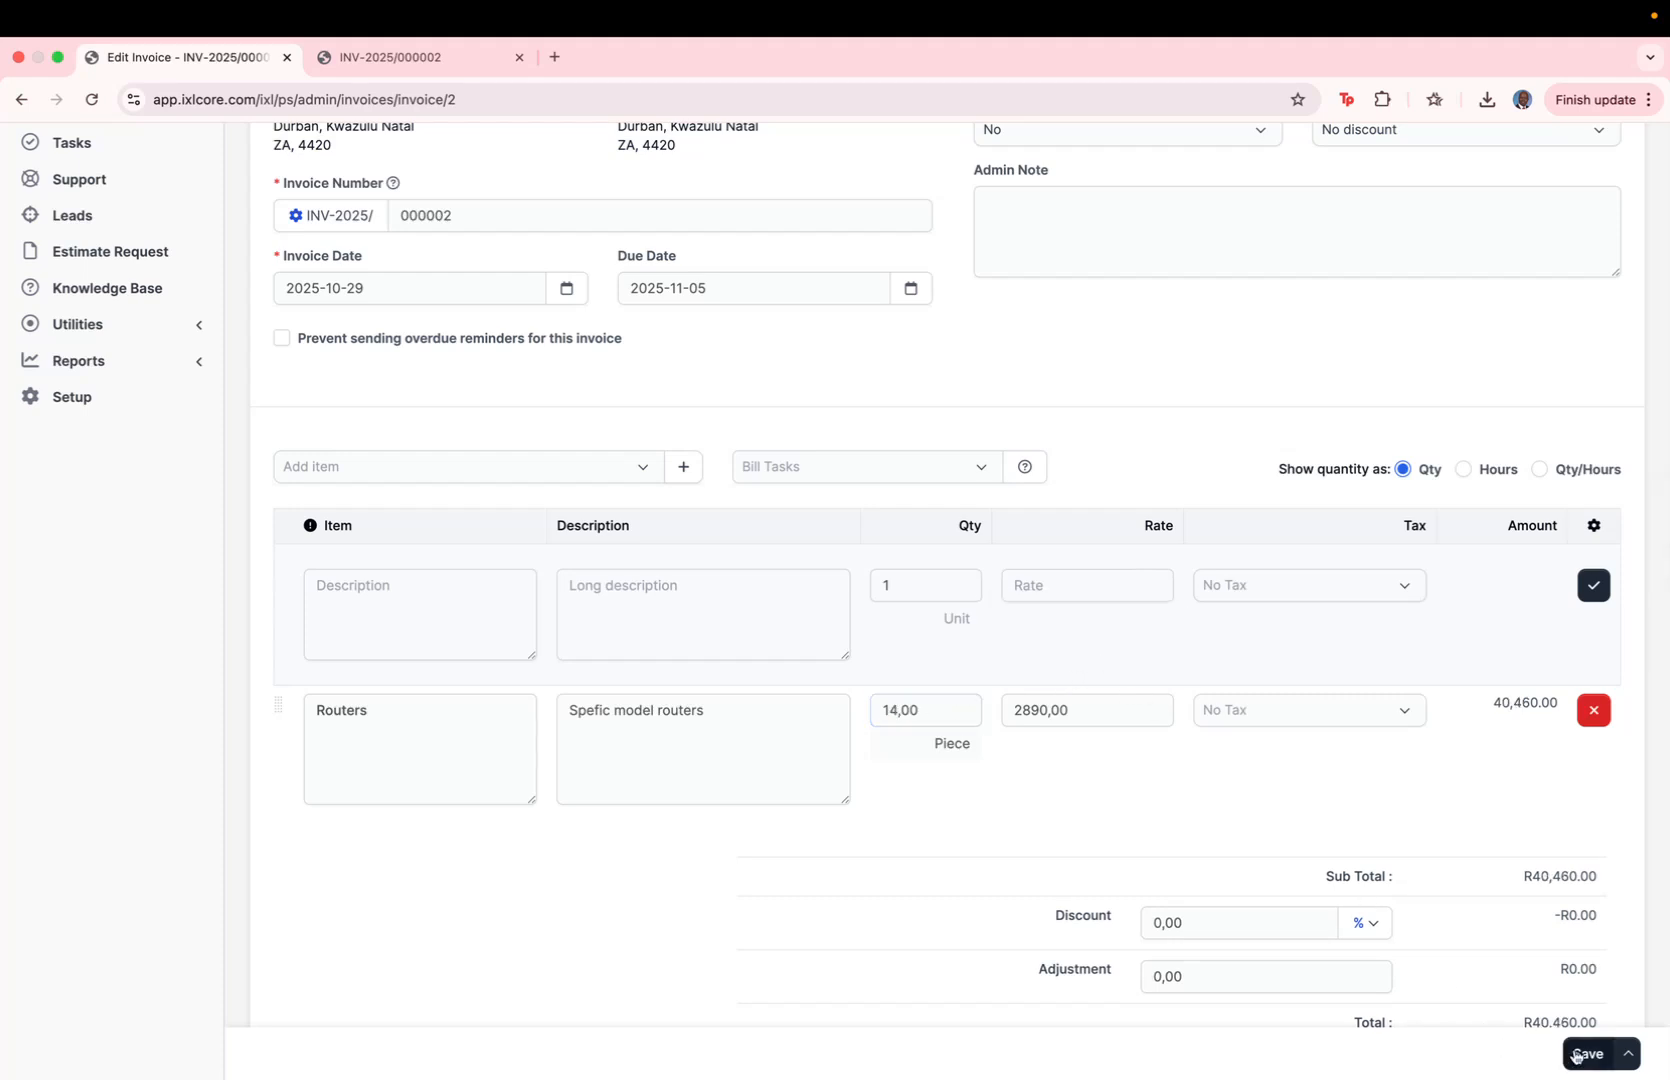
left_click(1628, 1053)
left_click(1537, 1022)
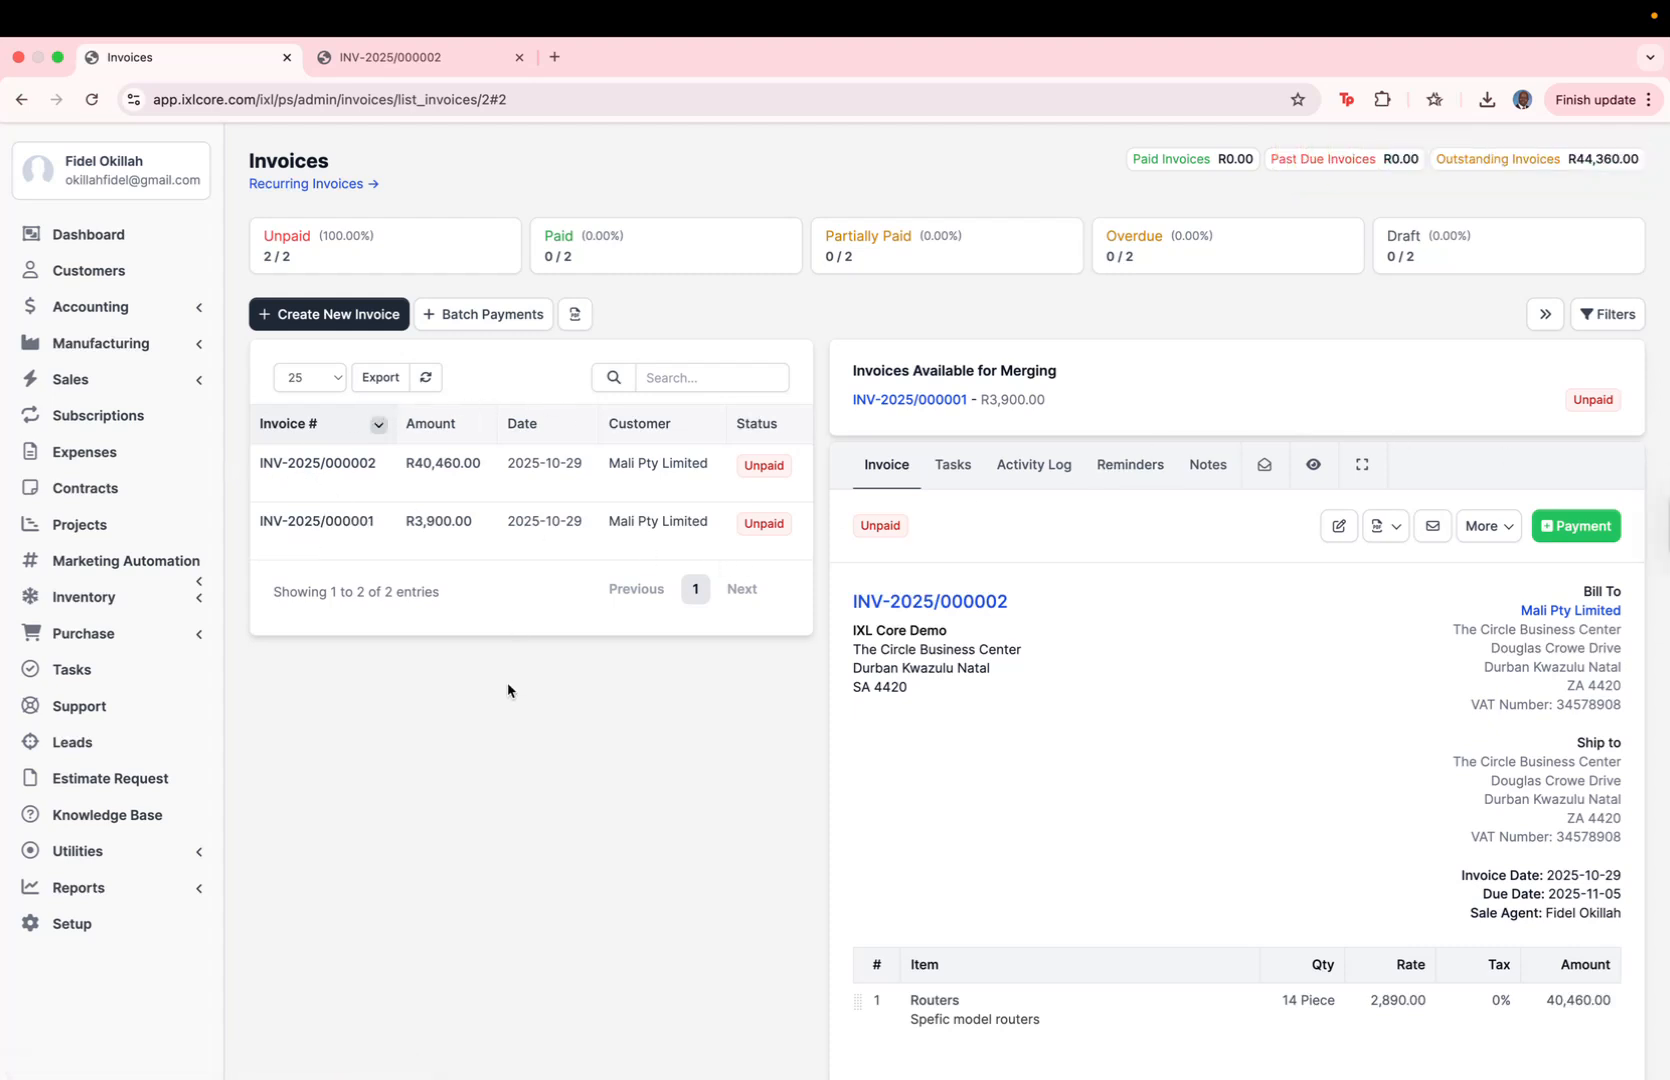
Step: Look over the updated invoice and open the list of sales estimates
scroll(508, 682, "down", 3)
scroll(508, 682, "up", 5)
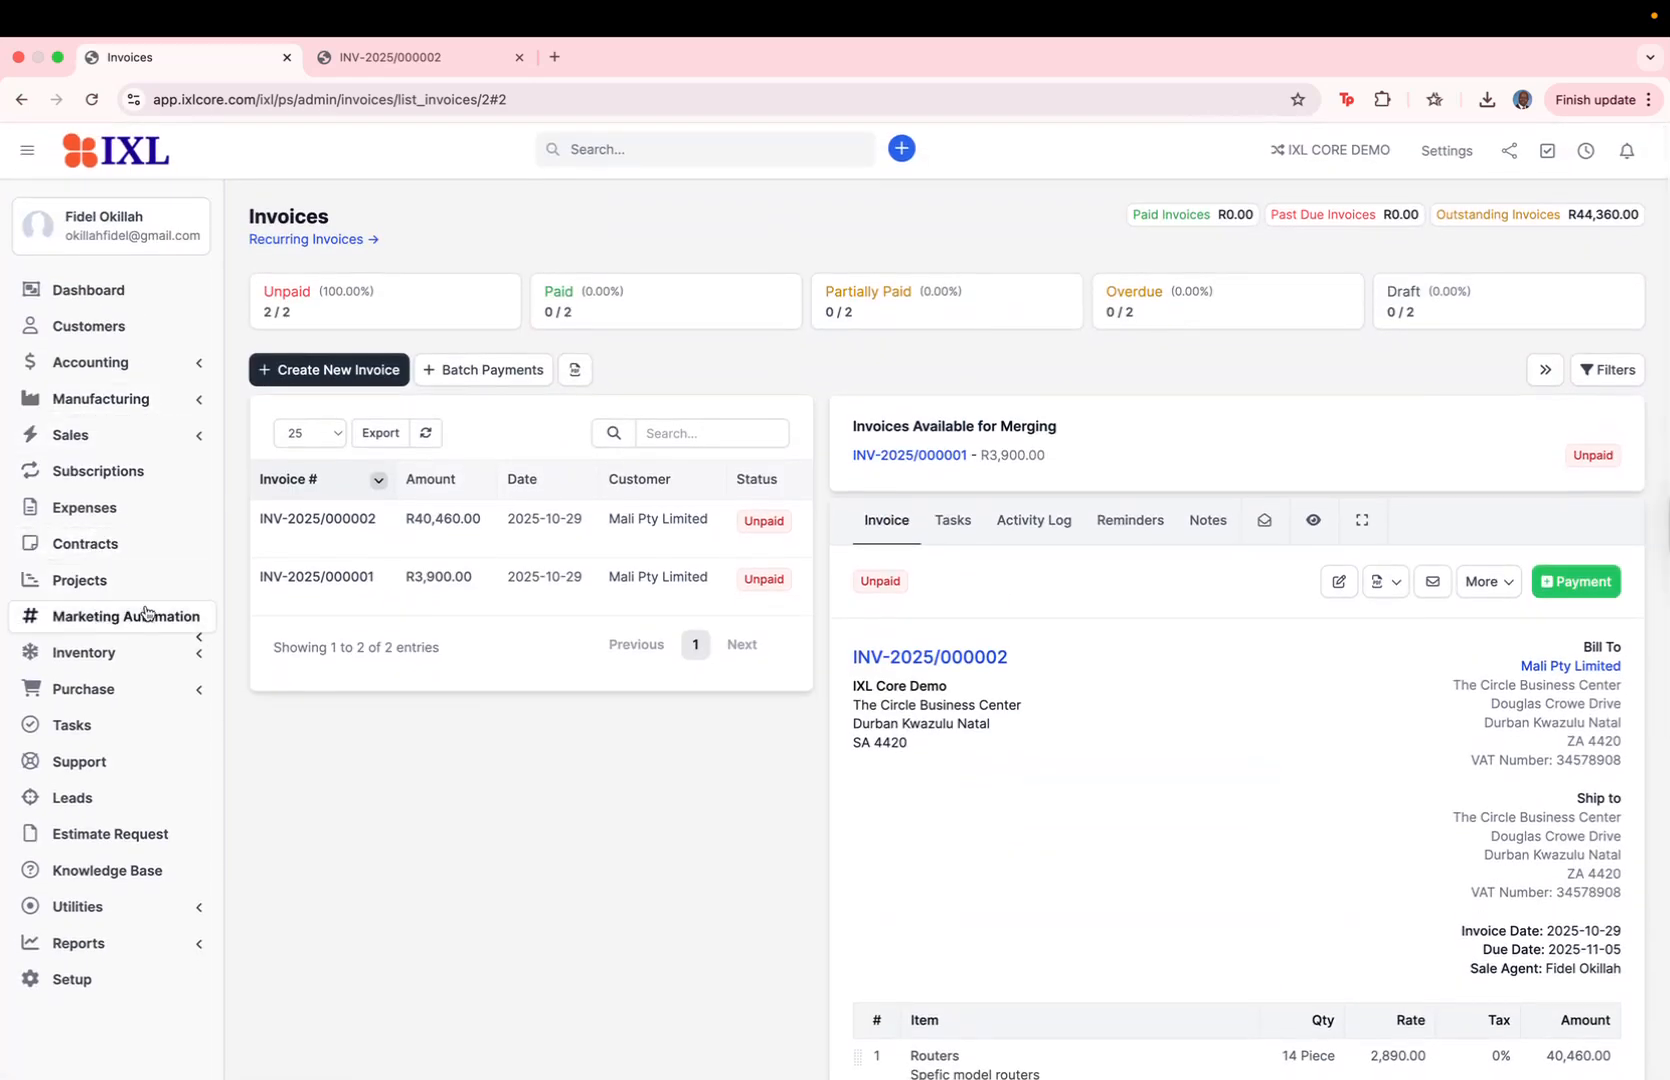
left_click(180, 436)
left_click(114, 498)
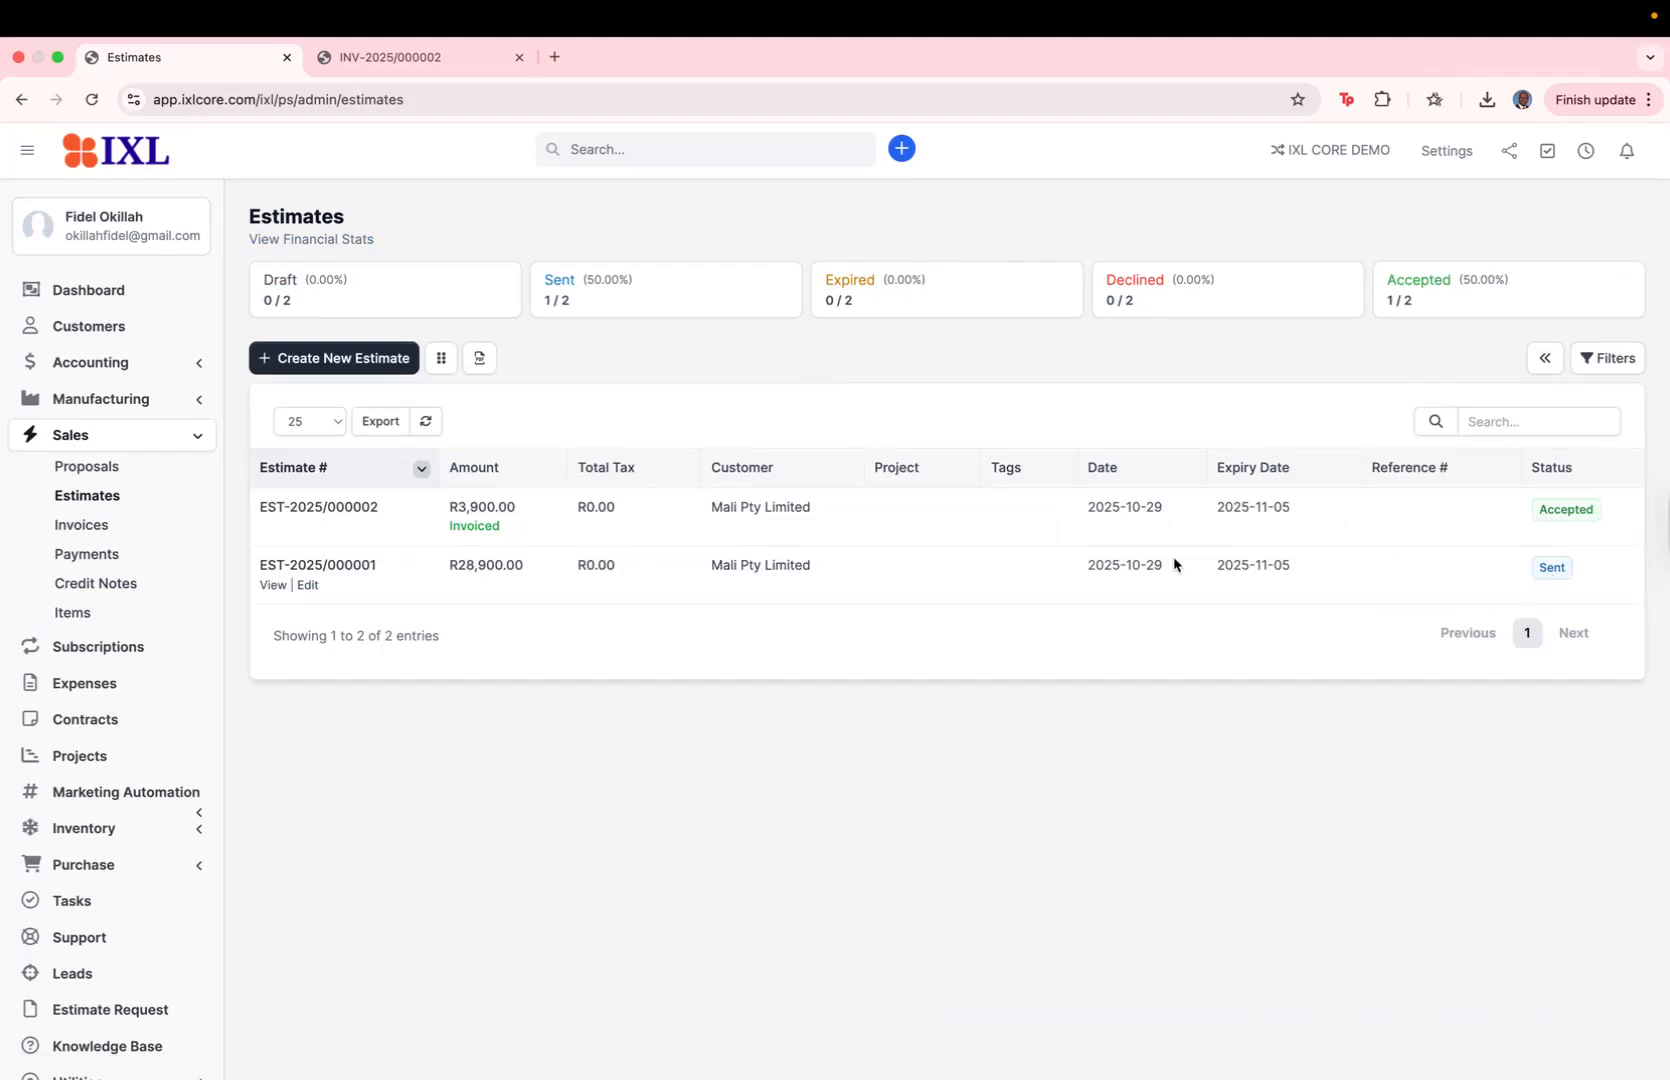
Step: Open the customer view of estimate EST-2025/000001 and start accepting the estimate
left_click(272, 585)
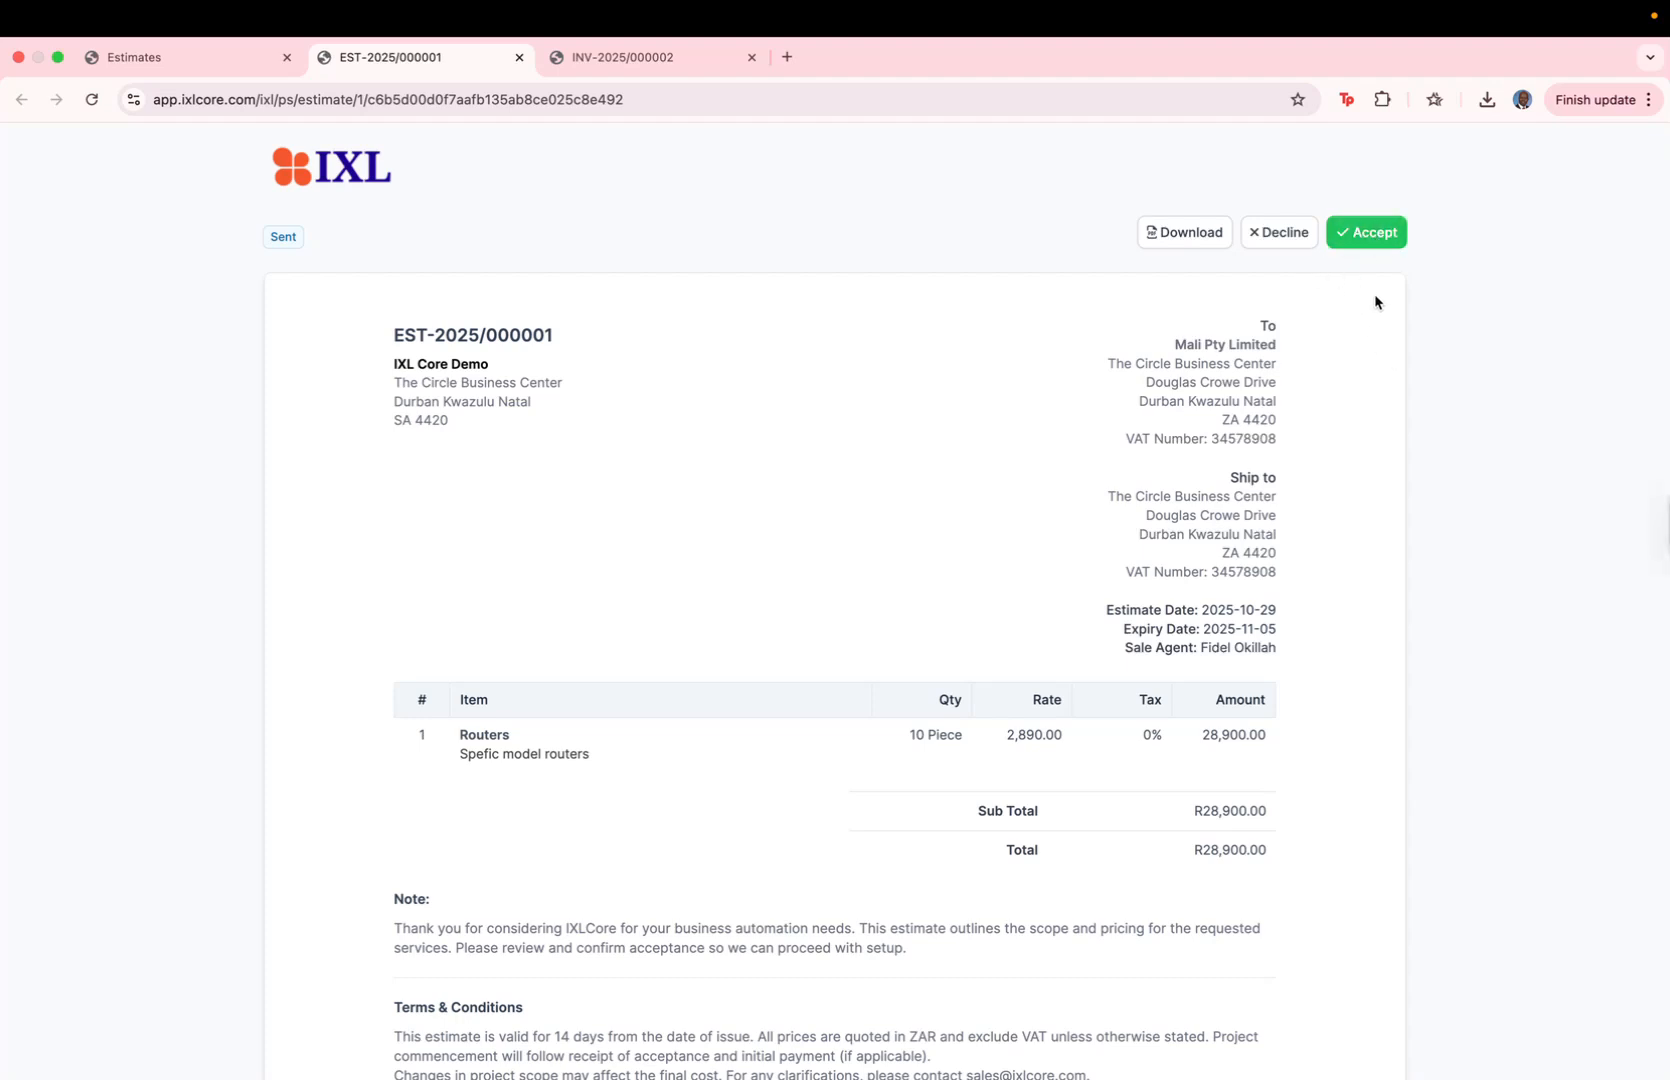
left_click(1362, 236)
Step: Enter the signer's first name, last name and email, draw a freehand signature, and sign to accept the estimate
left_click(753, 251)
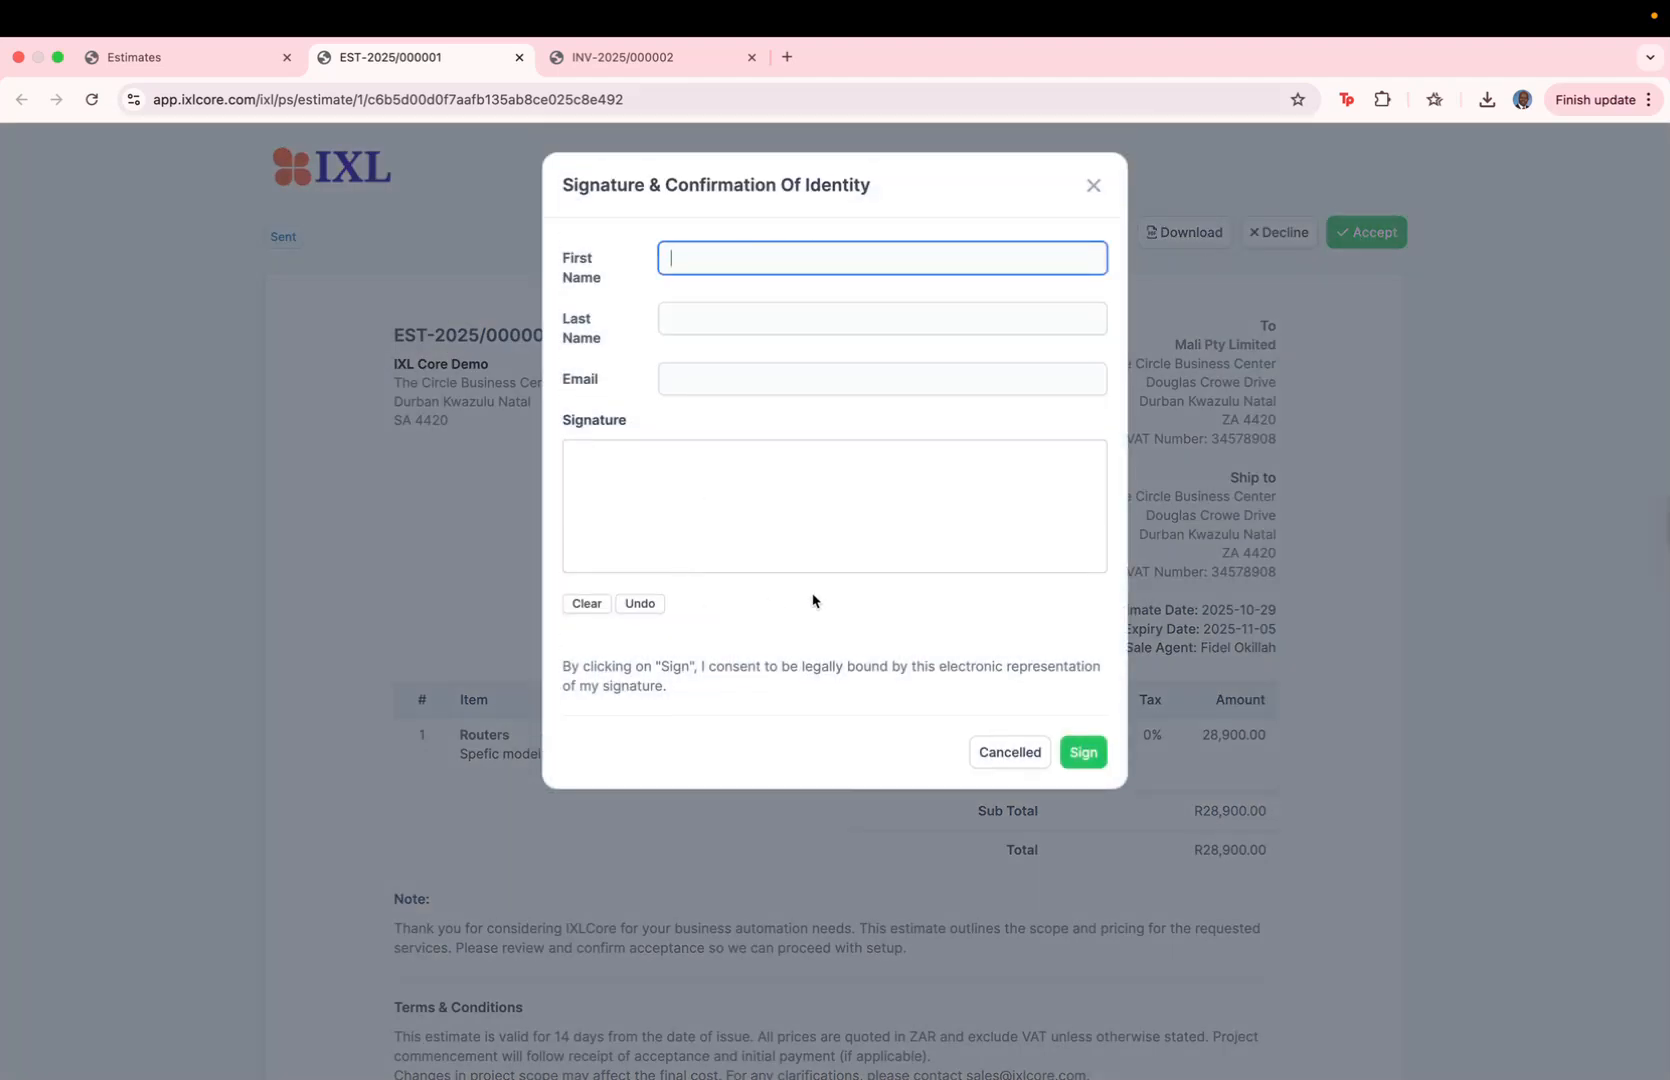
type("Fidel")
key("Tab")
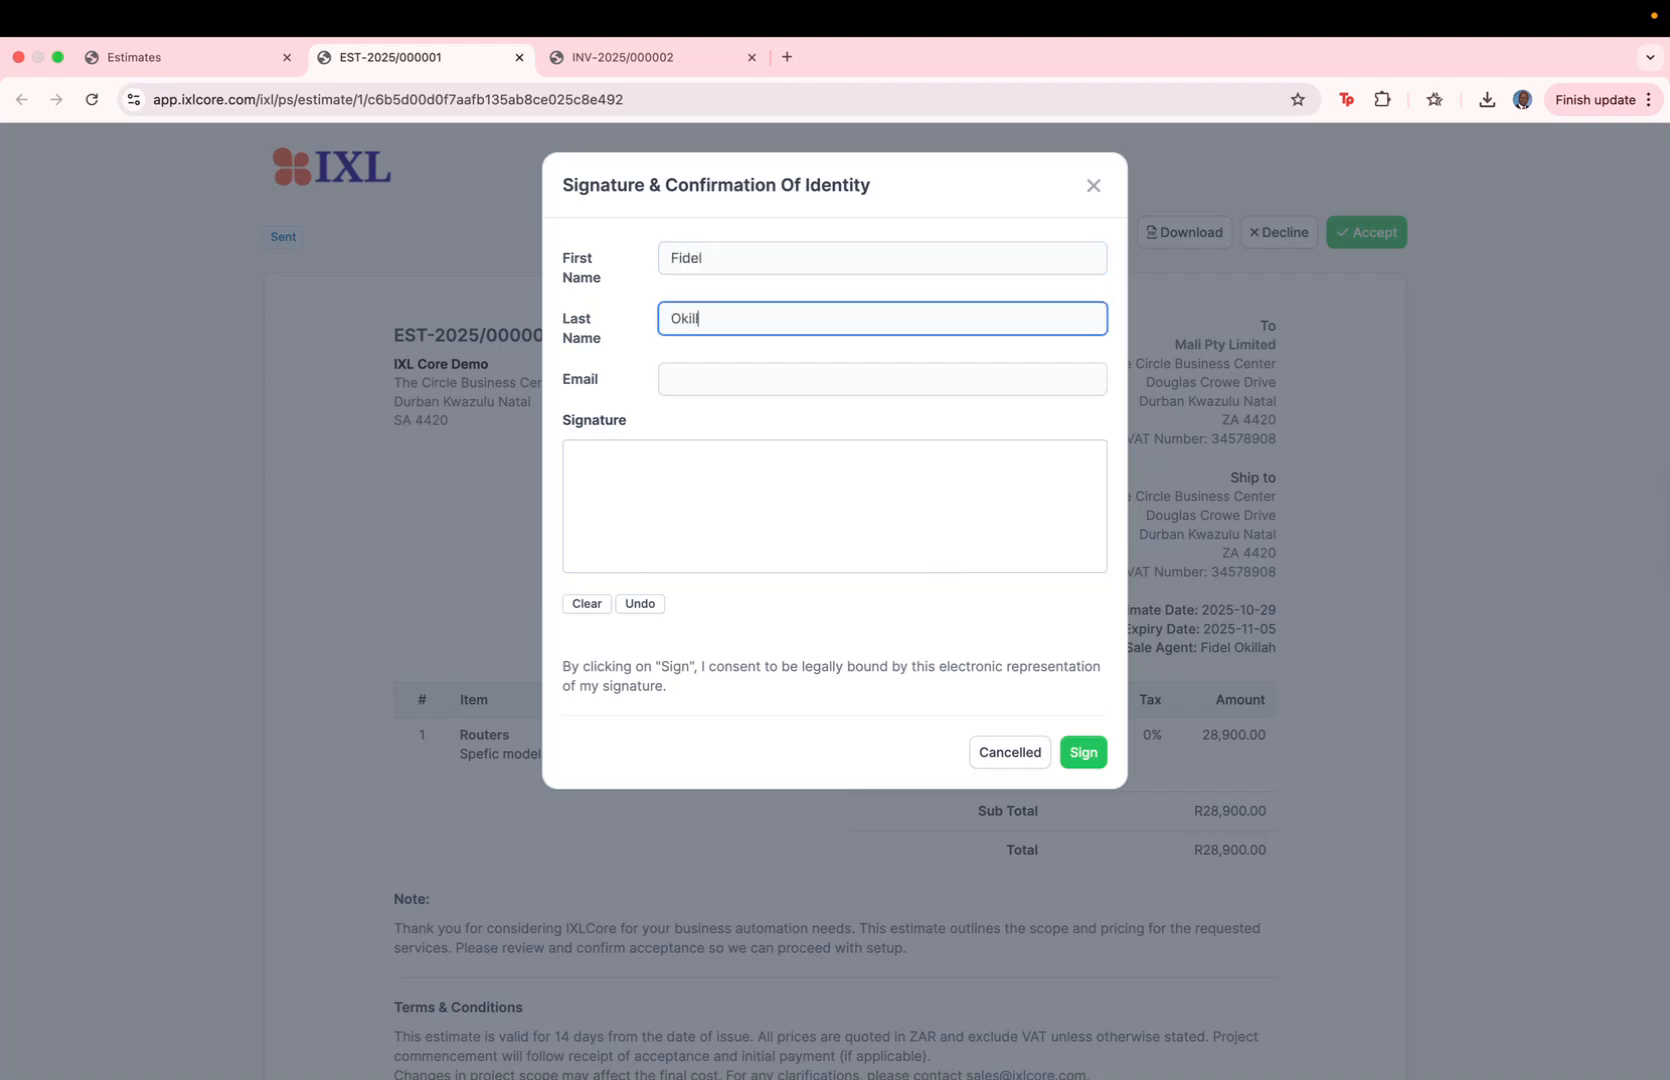
key("Tab")
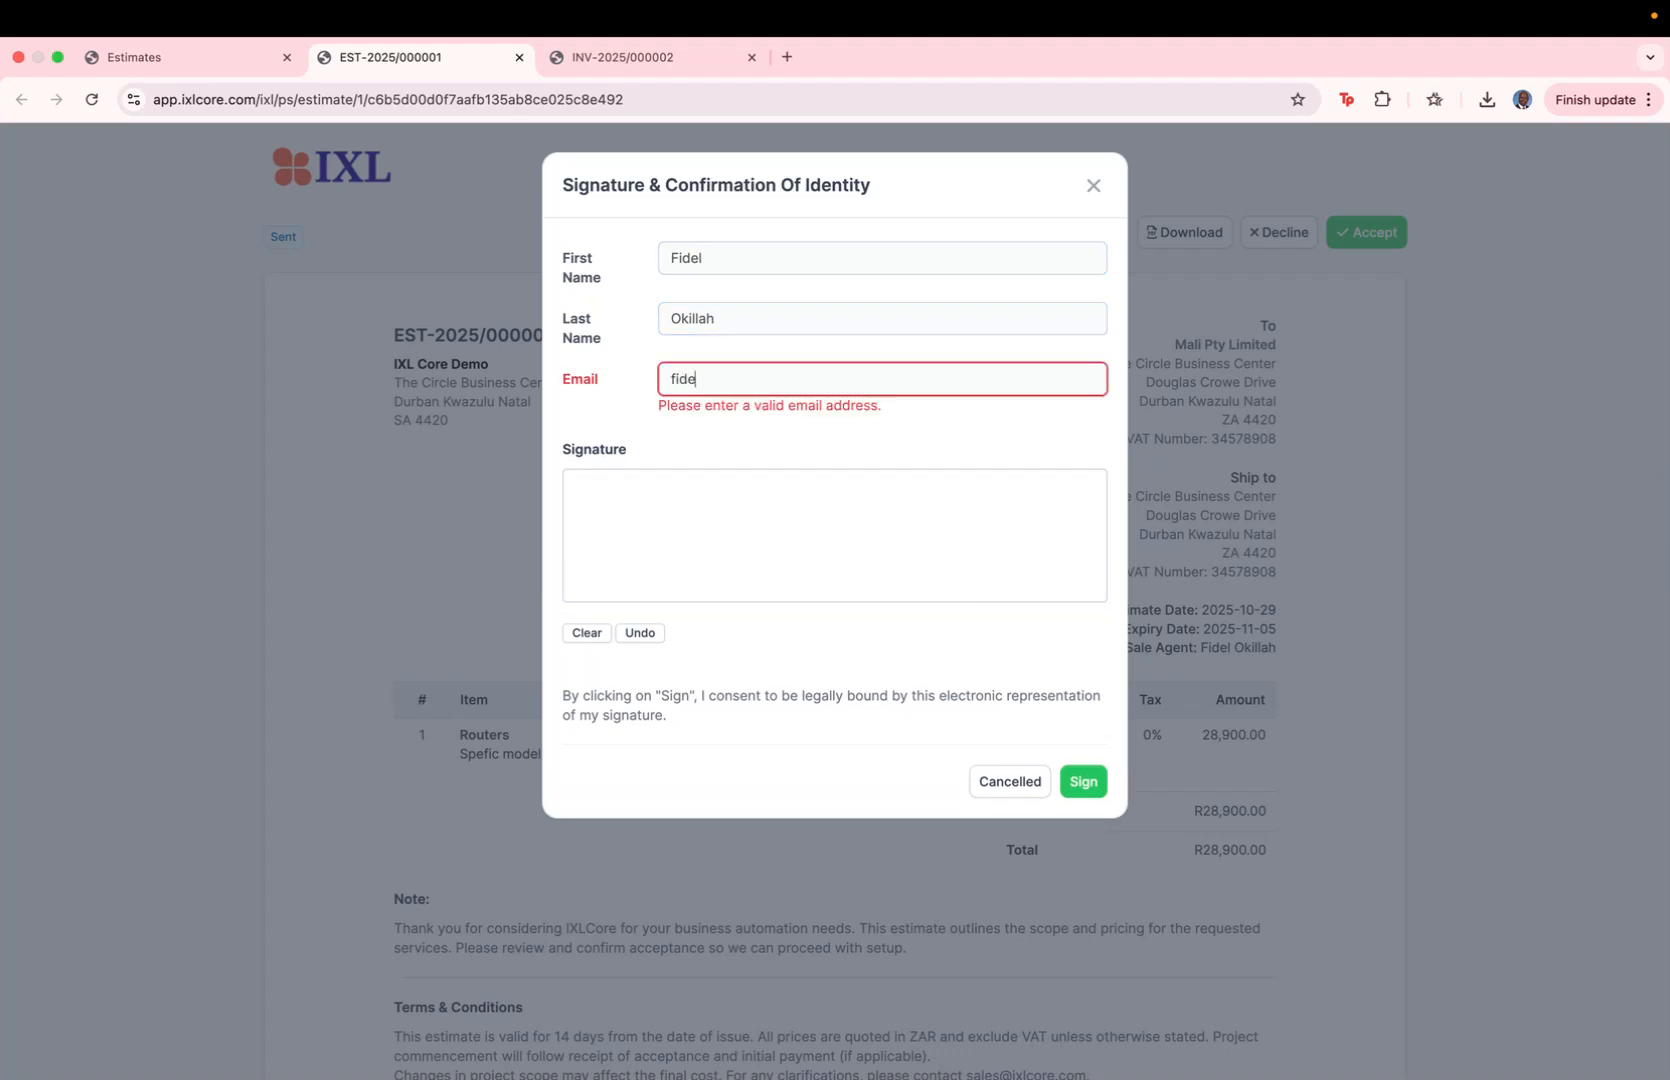
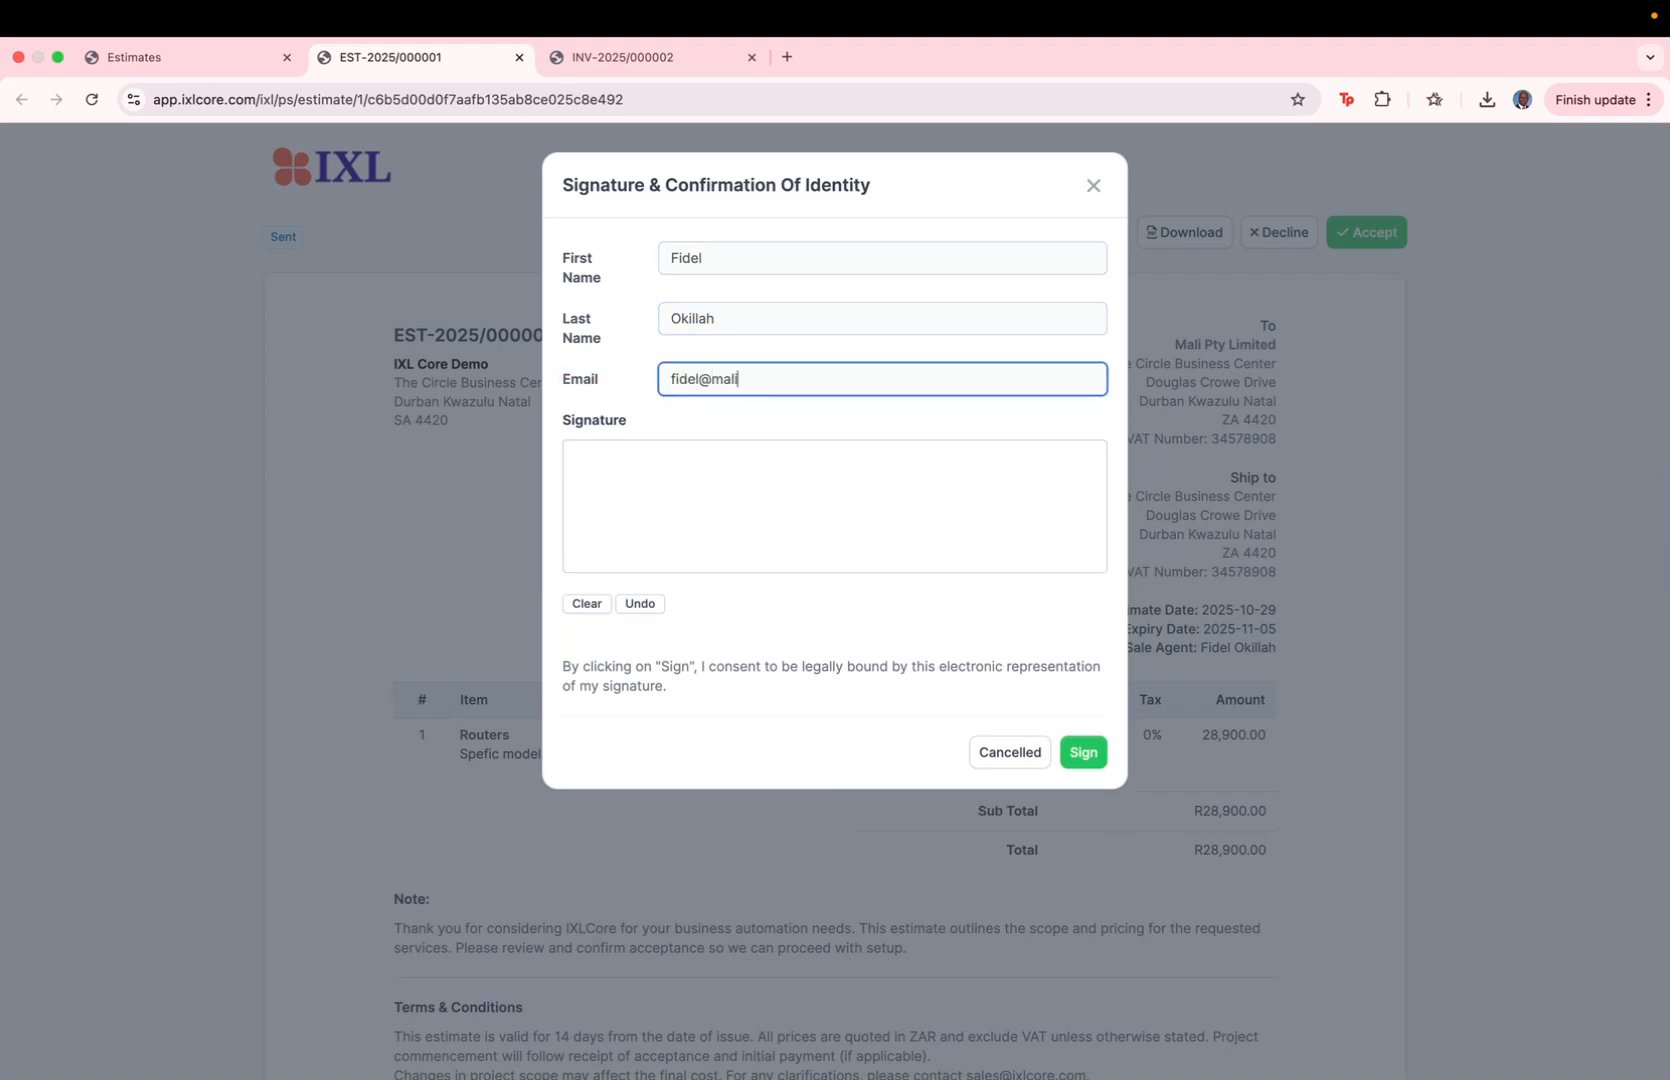
mouse_move(676, 509)
left_mouse_down()
mouse_move(760, 519)
mouse_move(770, 545)
mouse_move(919, 520)
left_mouse_up()
left_click(1085, 763)
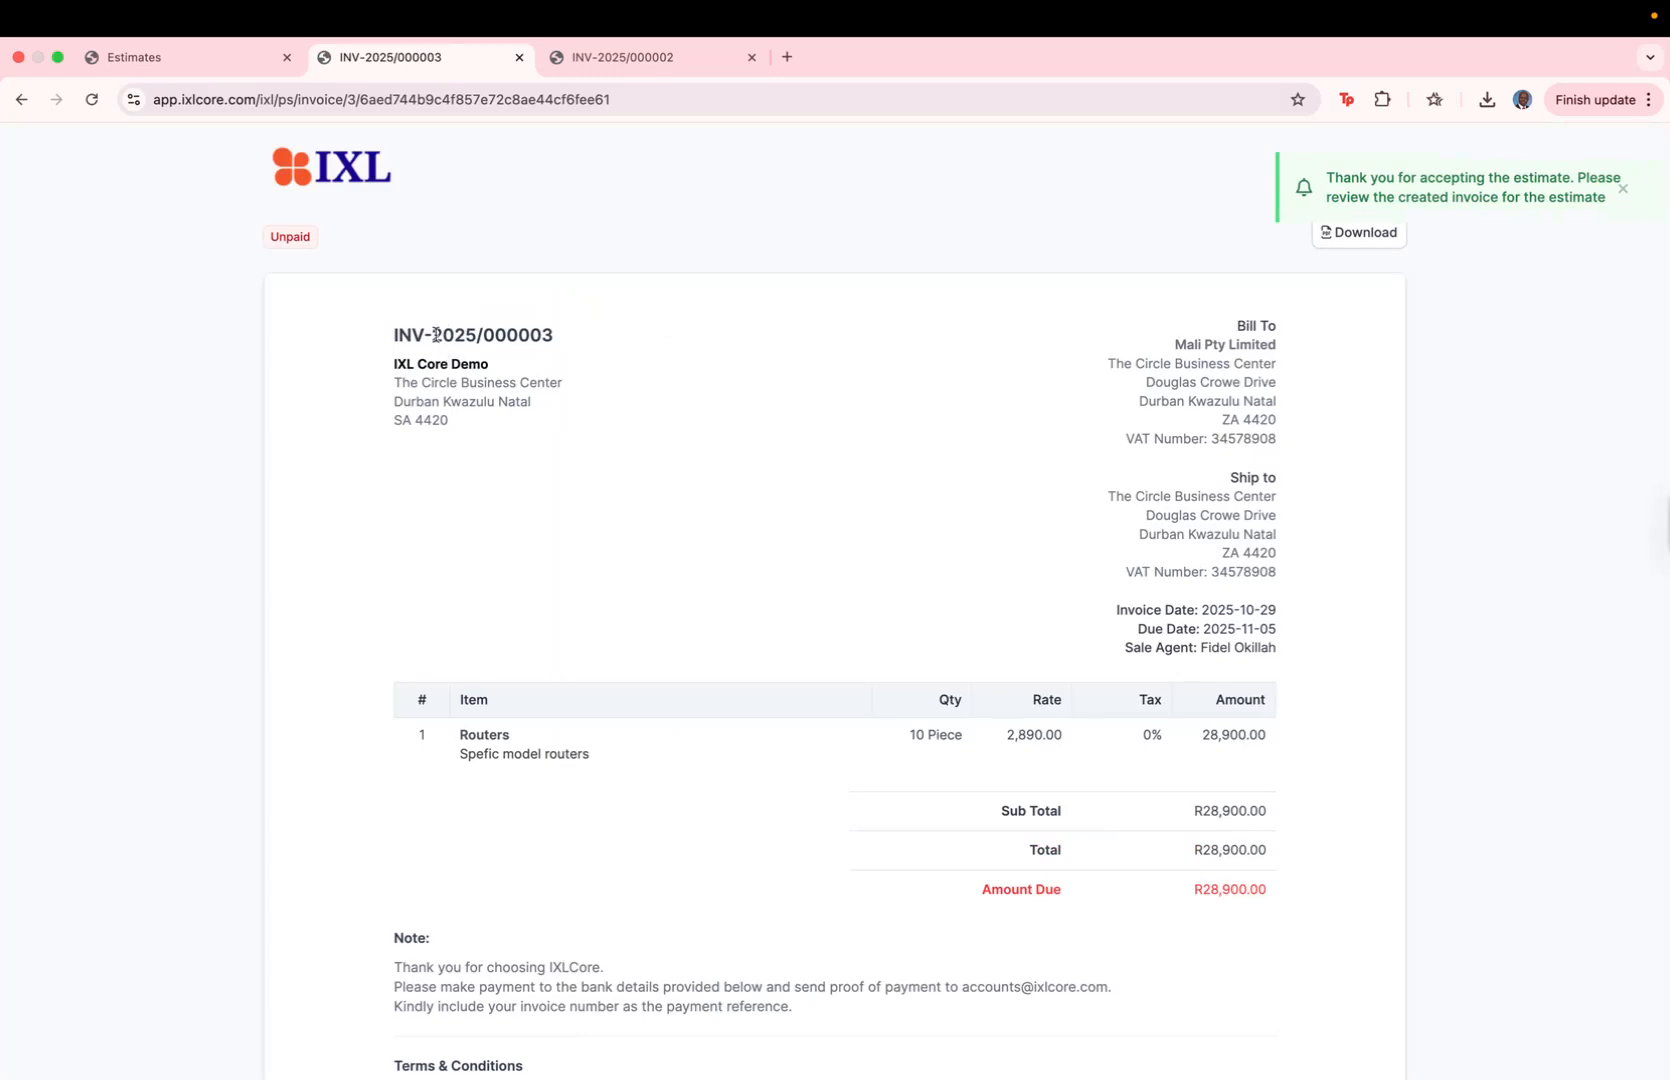
Step: Return to the Estimates page, reload the list, and open the details of estimate EST-2025/000001
left_click(180, 58)
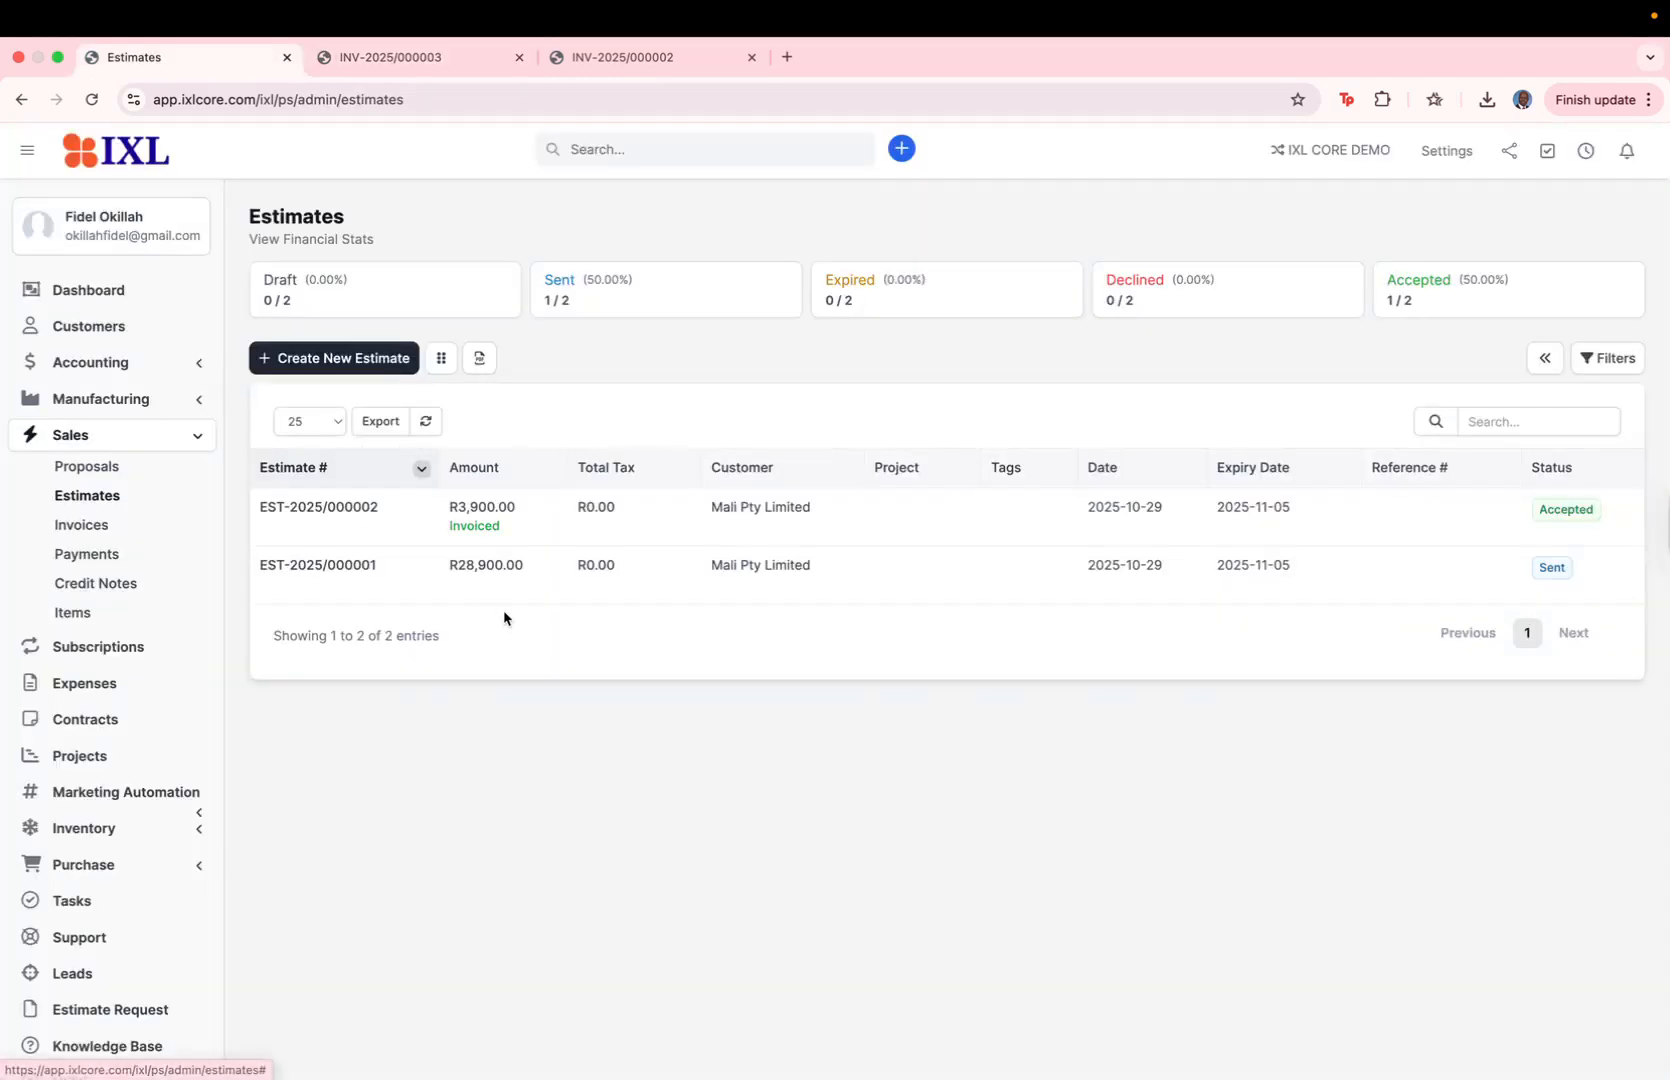
left_click(91, 99)
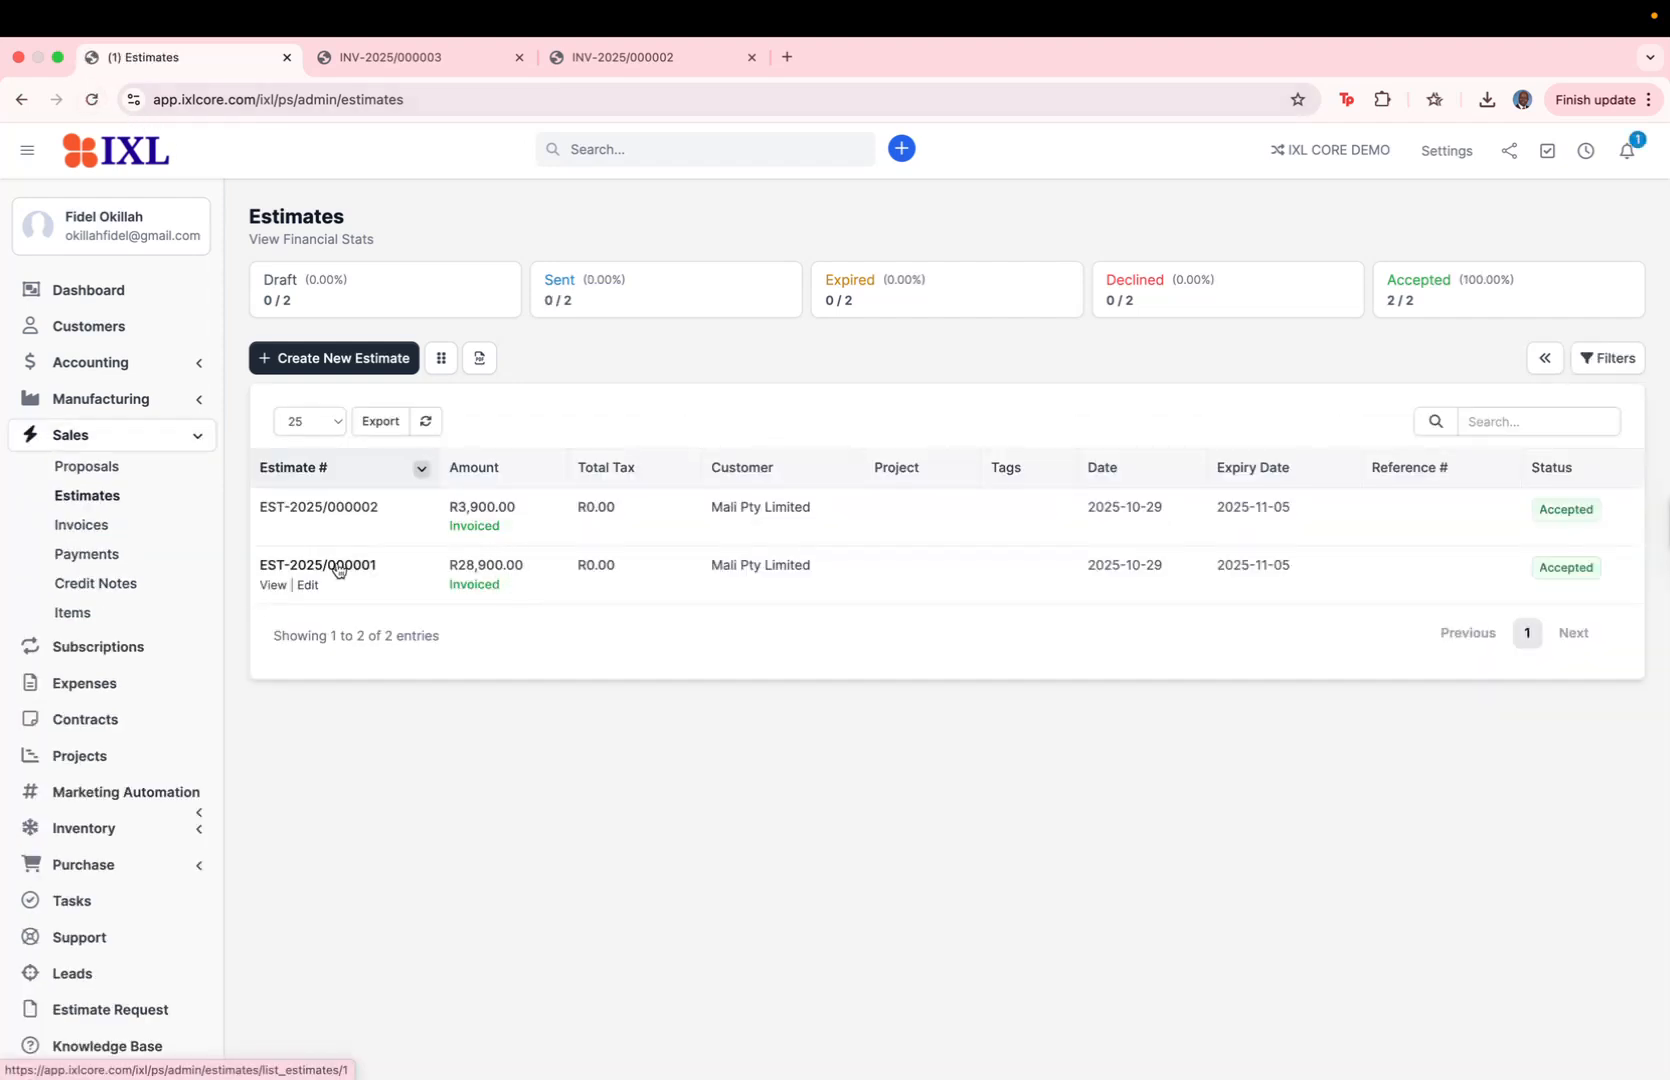
left_click(341, 568)
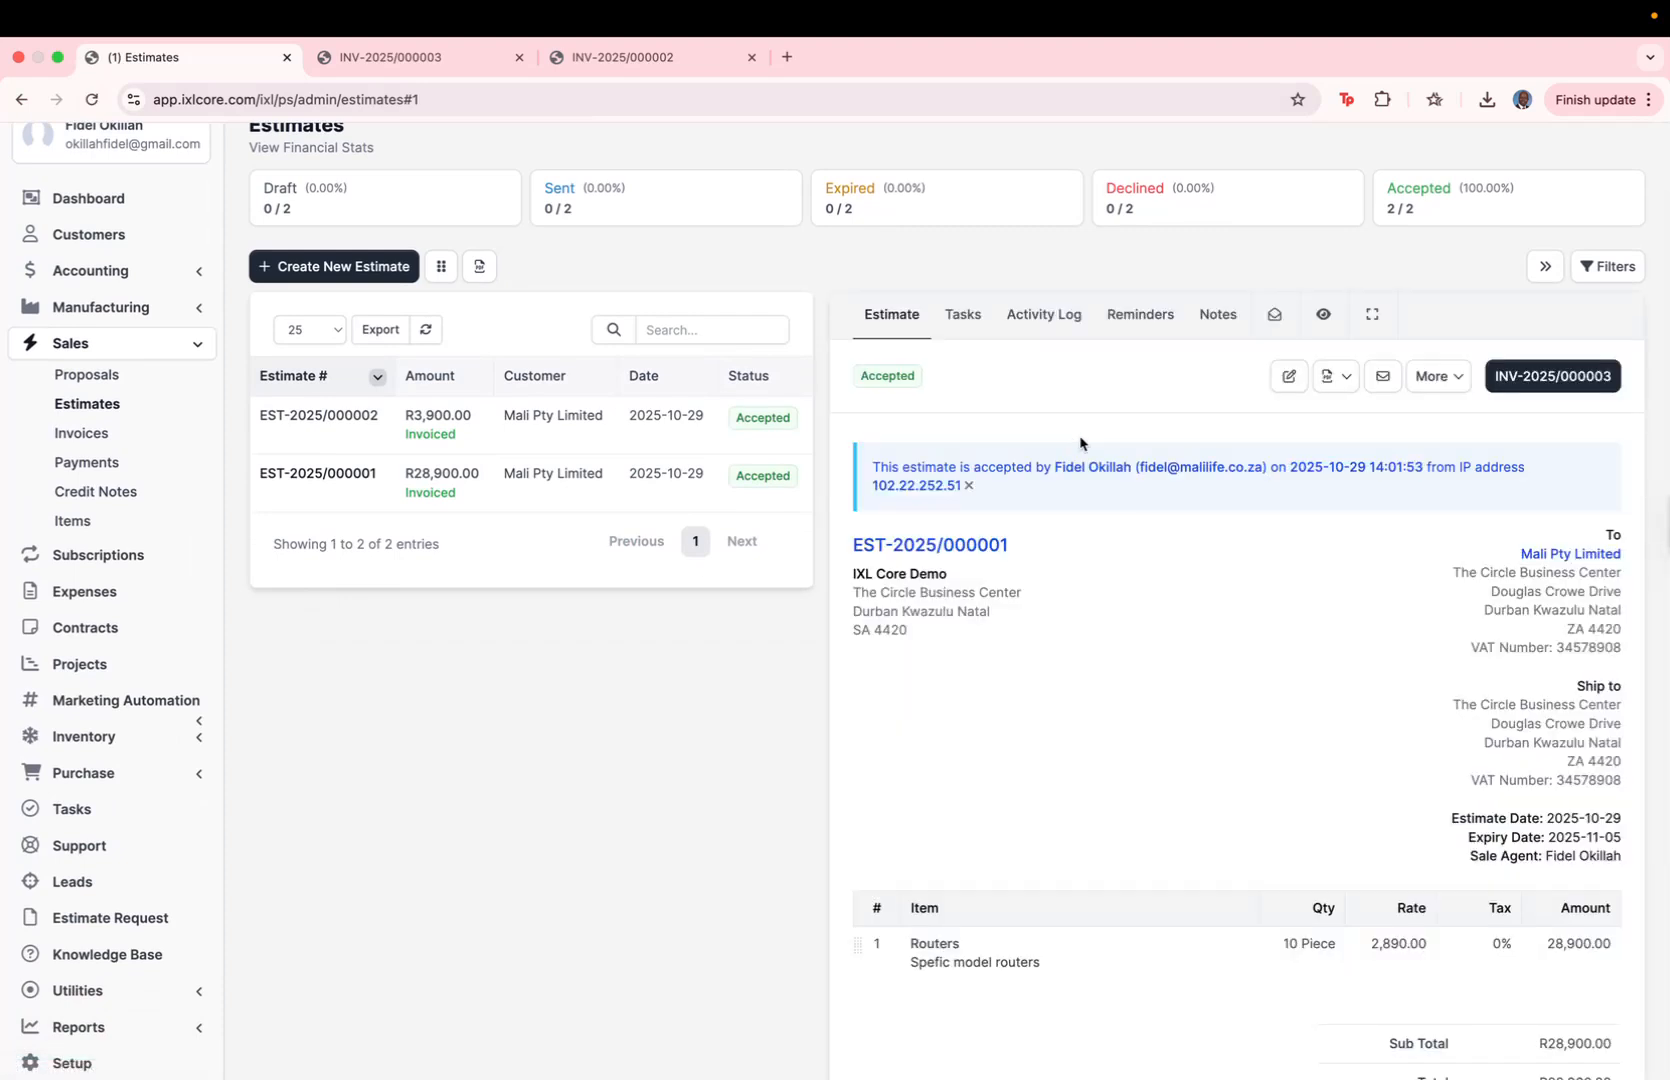
Step: Open invoice INV-2025/000003 linked to the accepted estimate and look over its details
left_click(1545, 377)
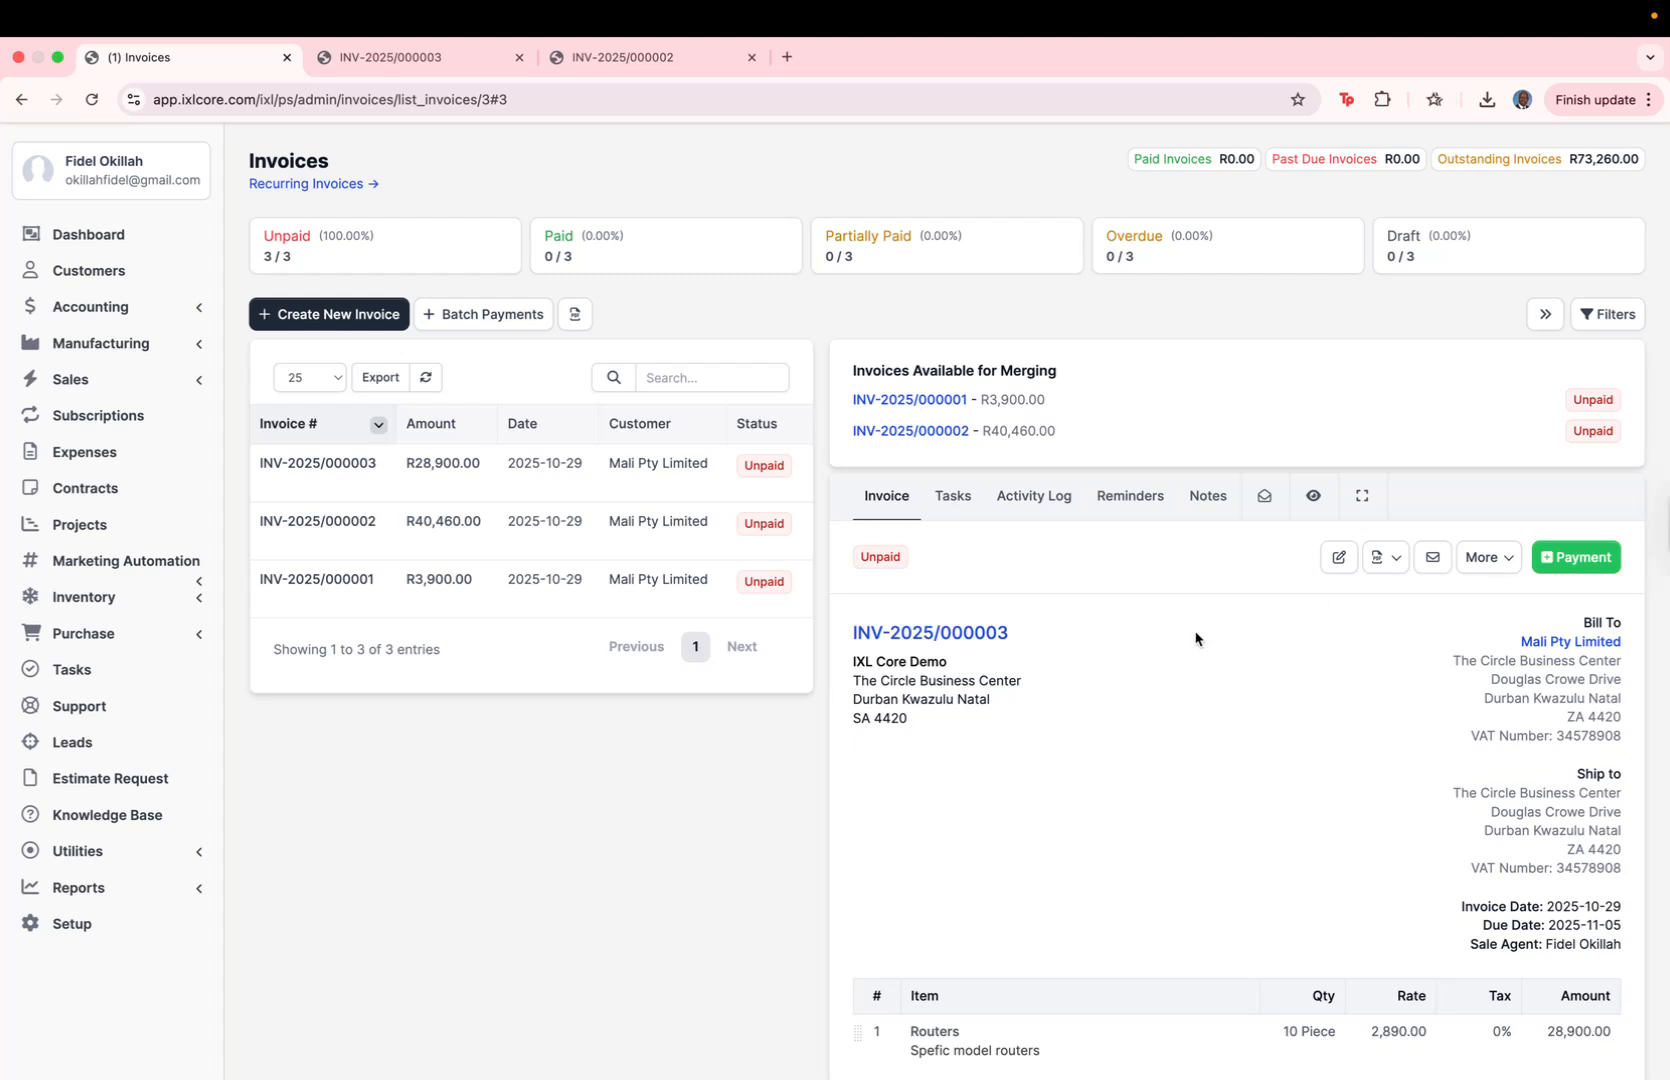
scroll(877, 664, "down", 5)
scroll(877, 664, "up", 6)
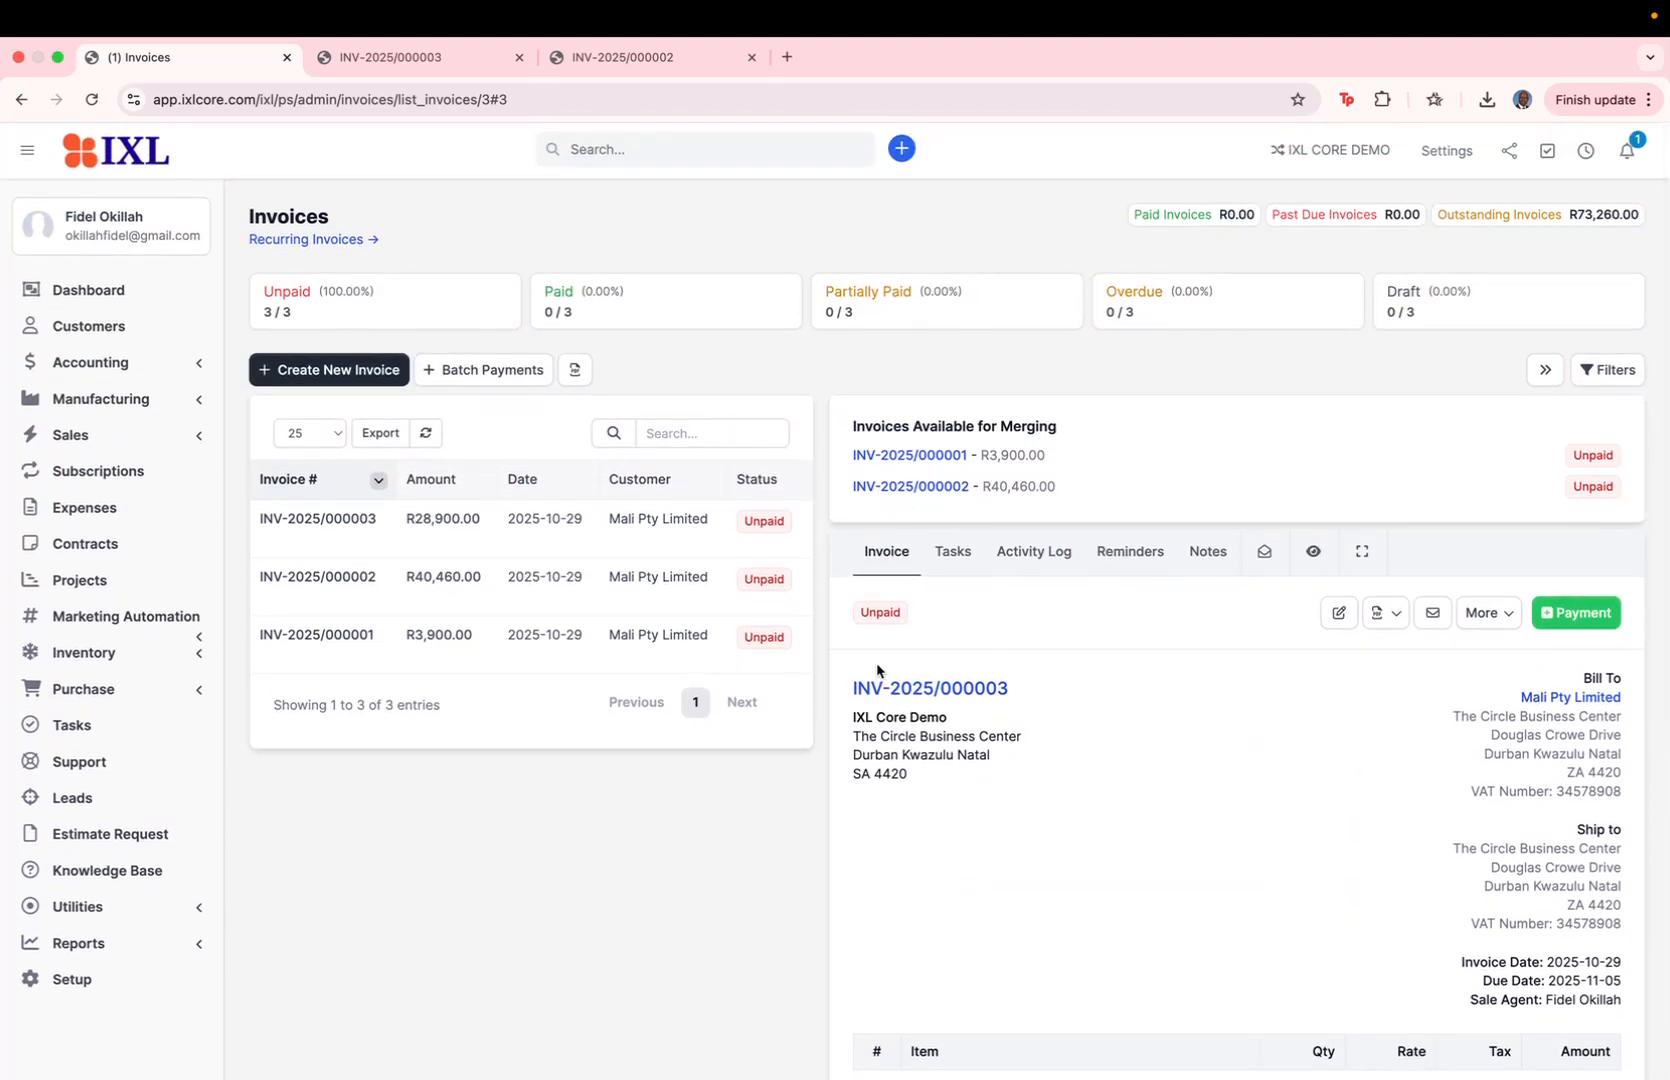